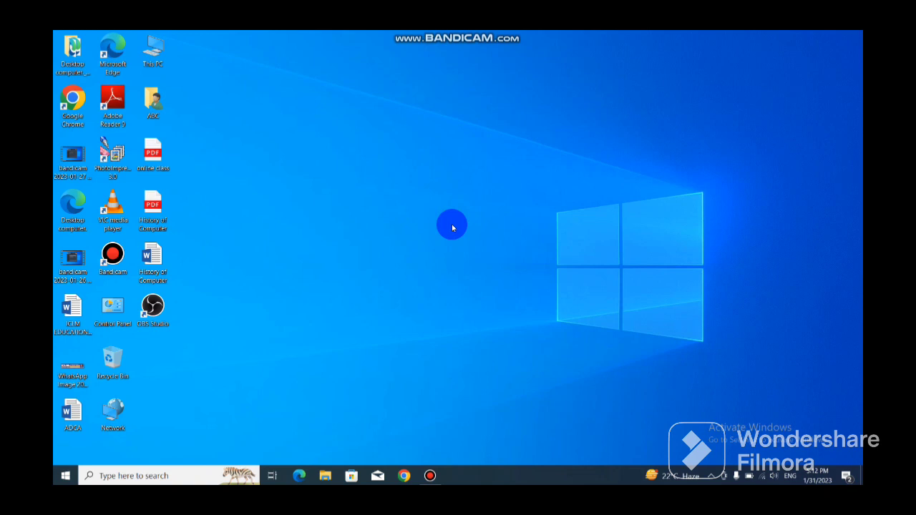
Step: Search the computer for "ms word" and launch Word 2013
left_click(69, 476)
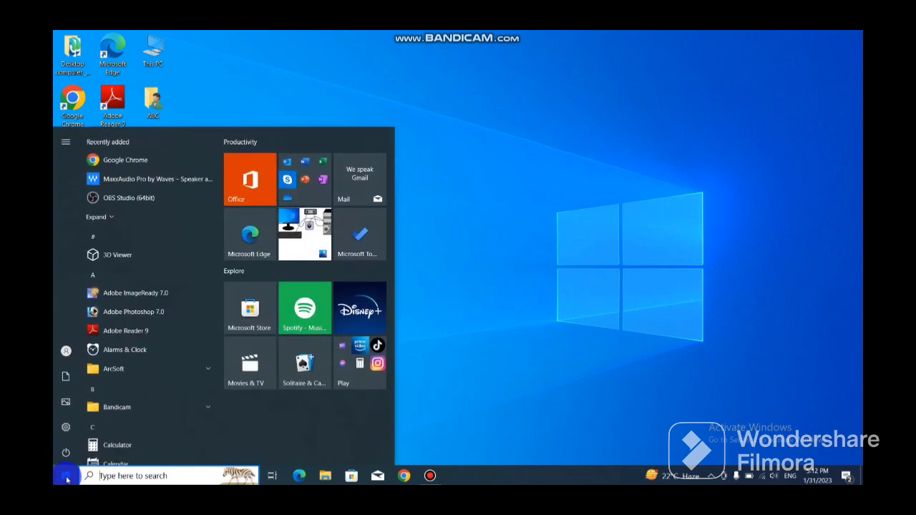
mouse_move(119, 186)
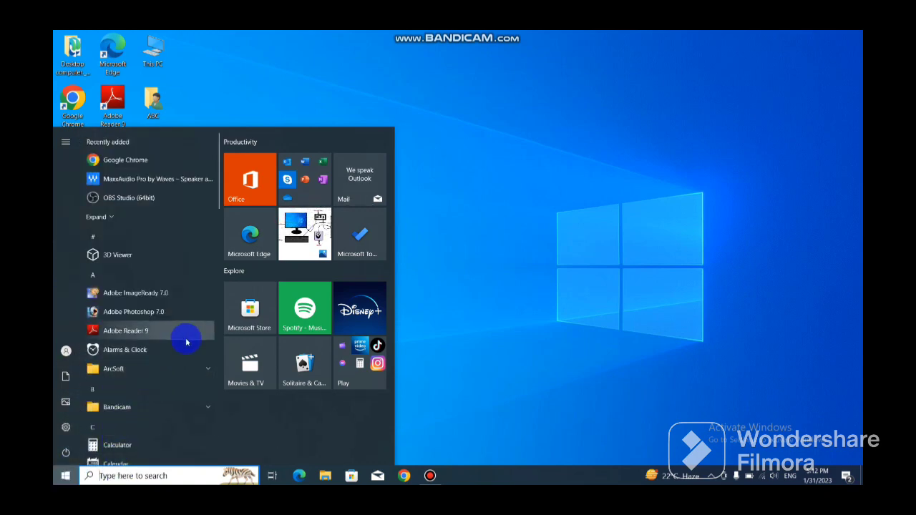
type("m")
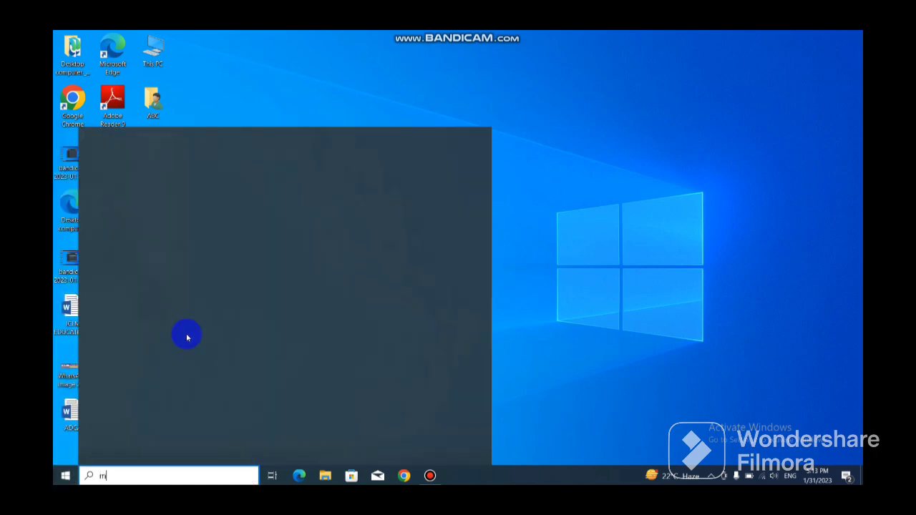
type("s ")
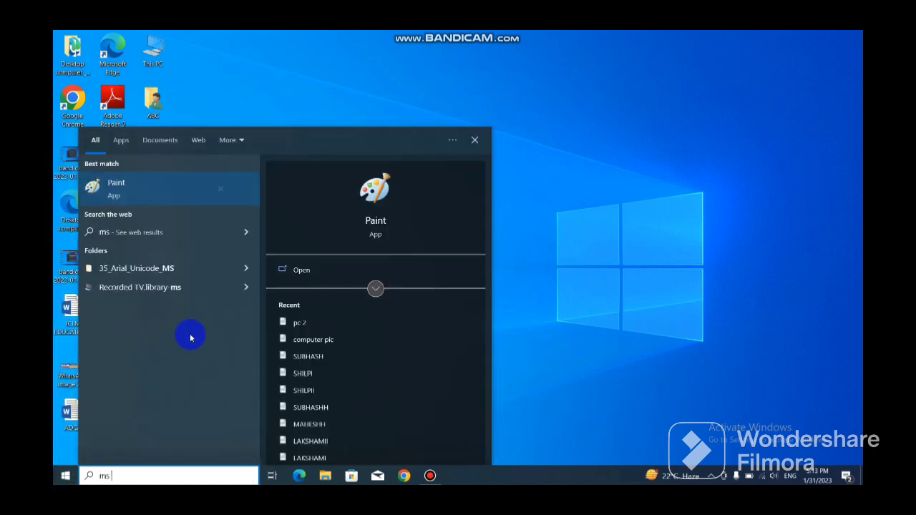
type("word")
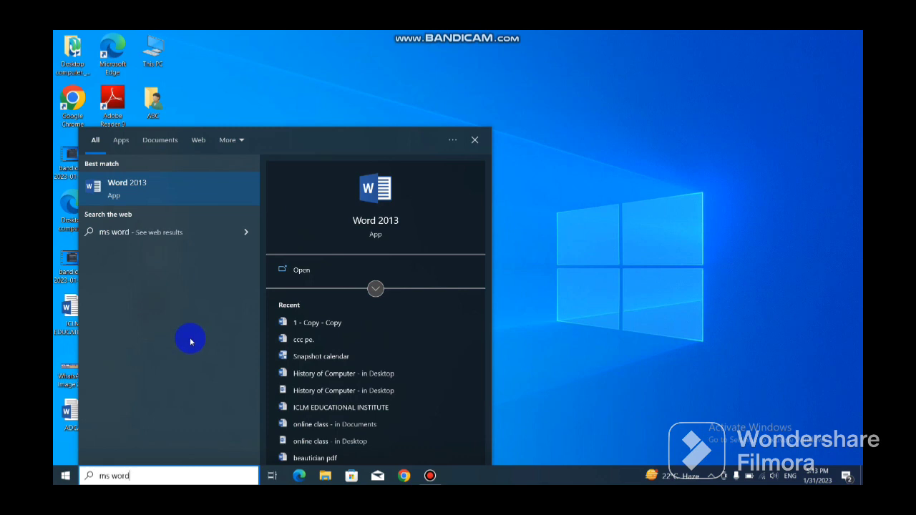
left_click(122, 187)
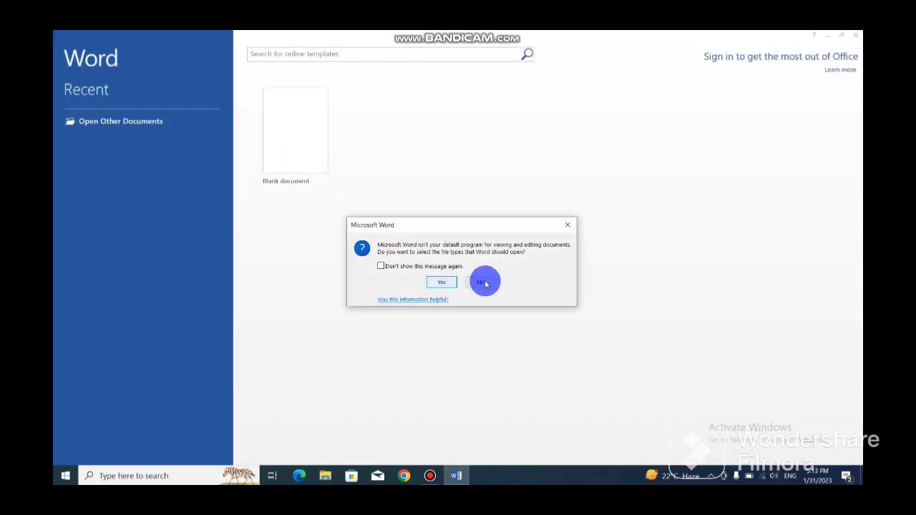
Step: Create a blank document without choosing default file types, and close Word
left_click(480, 280)
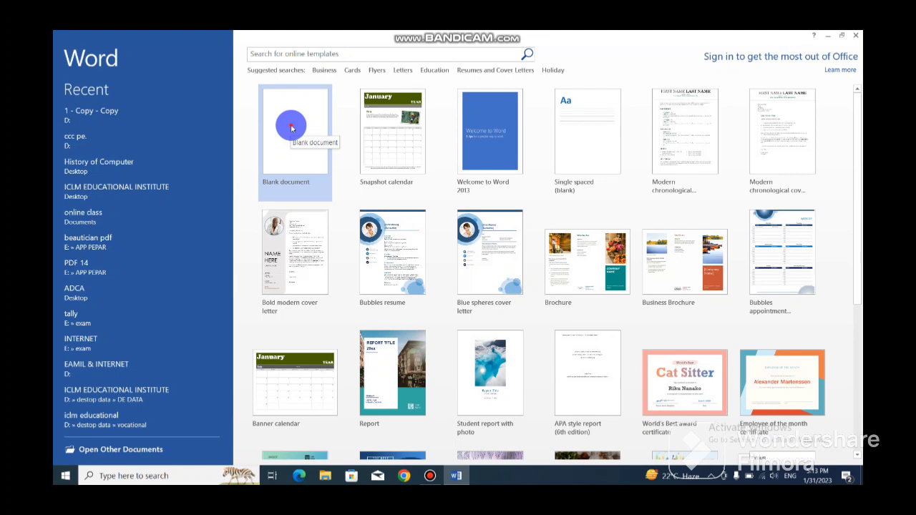
left_click(292, 127)
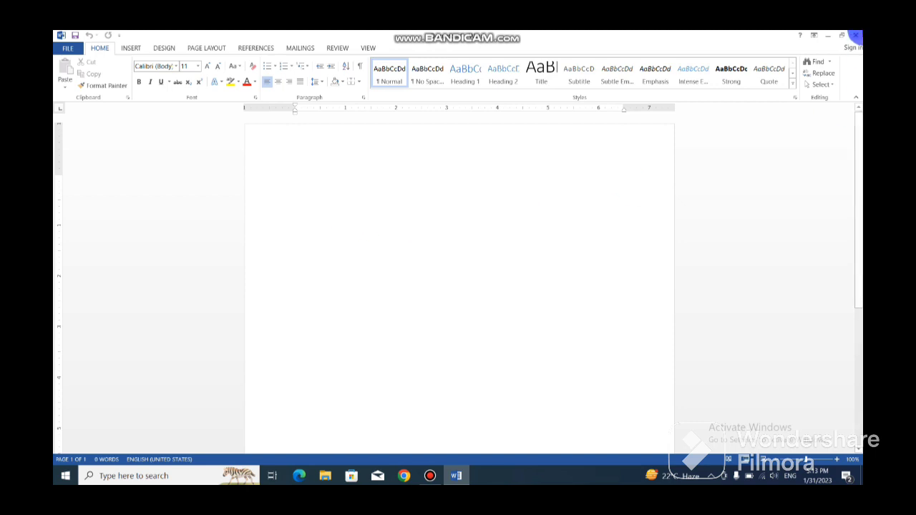
left_click(857, 35)
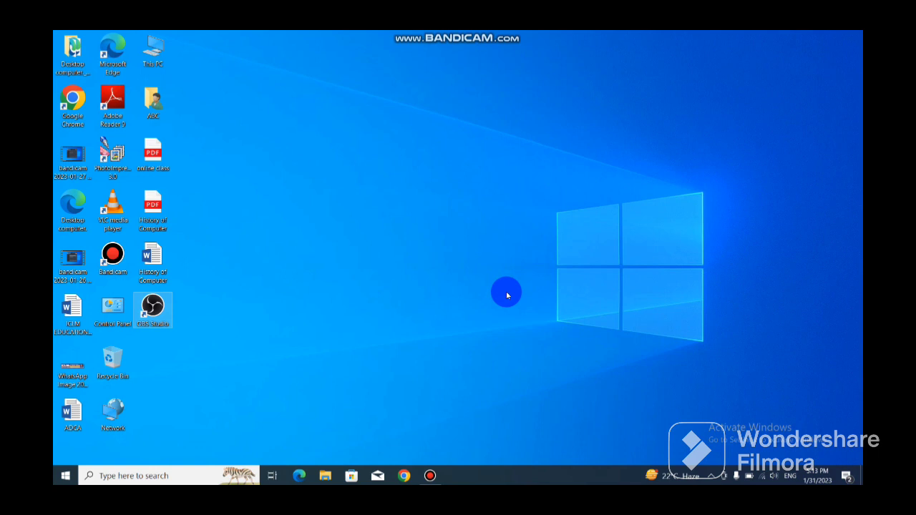
Step: Launch Word with the Run command winword and create a blank document, declining to choose default file types
key("super+r")
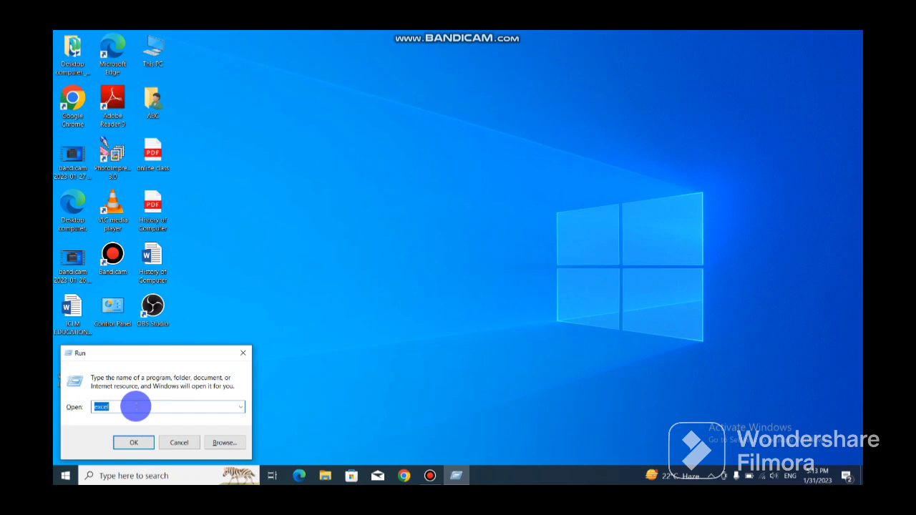
type("win")
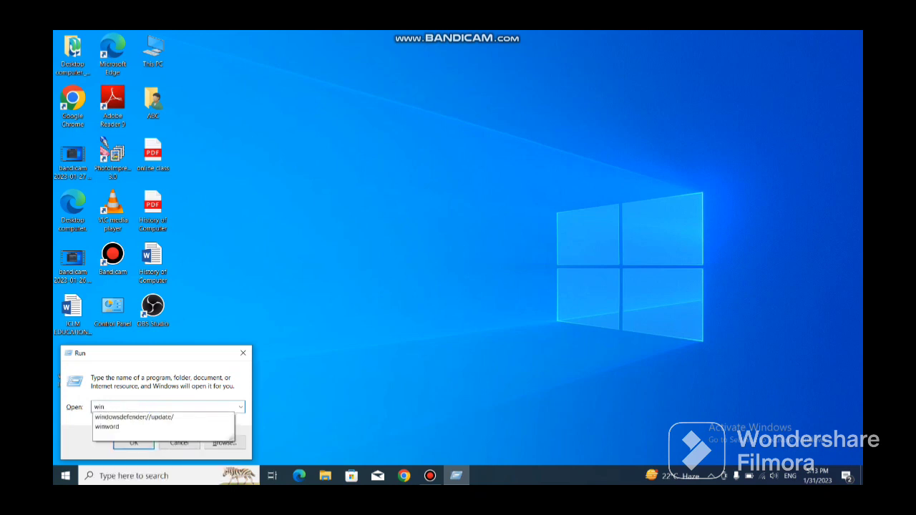
type("word")
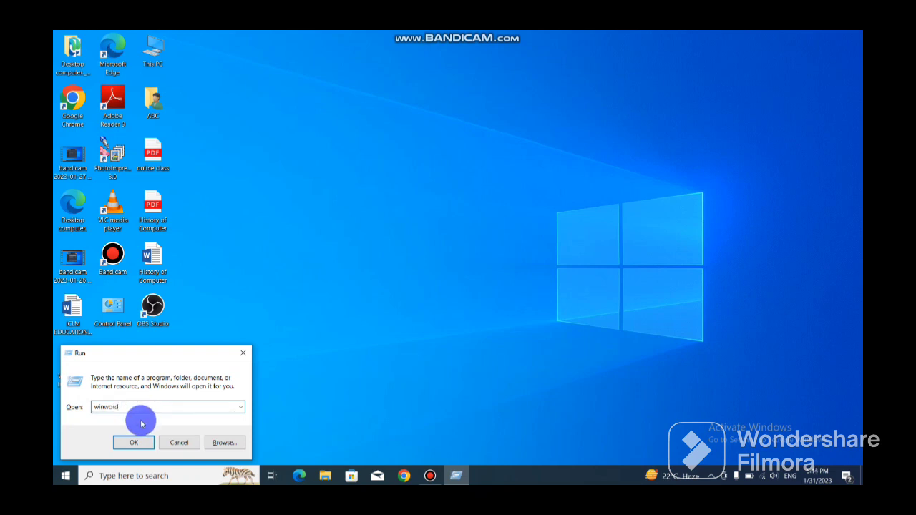
key("Return")
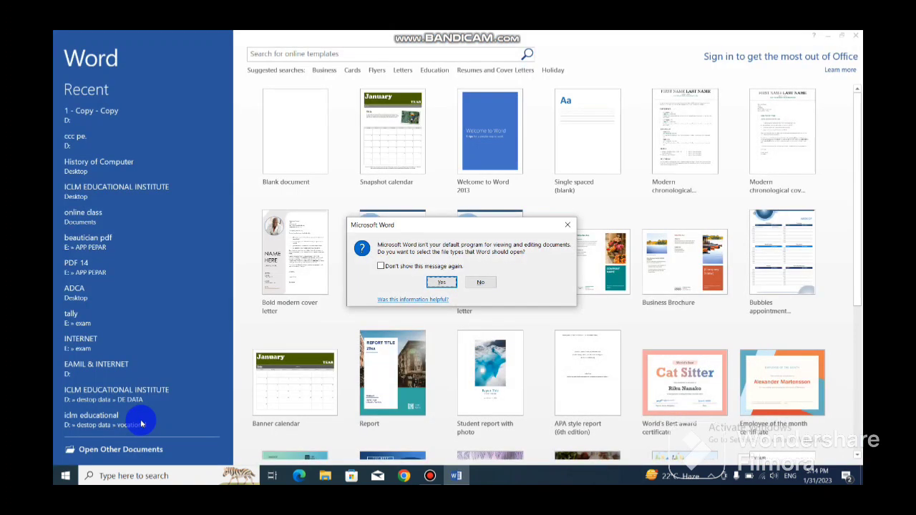
left_click(482, 287)
left_click(294, 157)
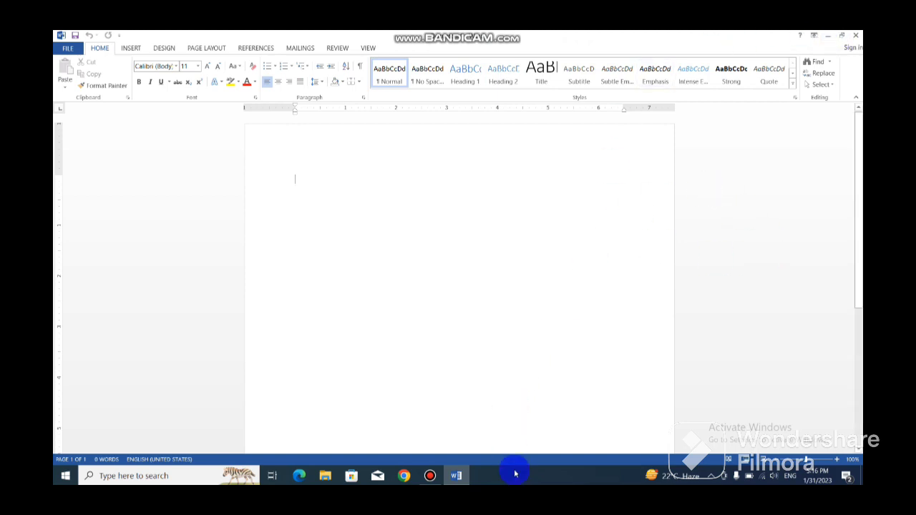
Step: Reduce the Word window to its smaller size and maximize it again
left_click(843, 35)
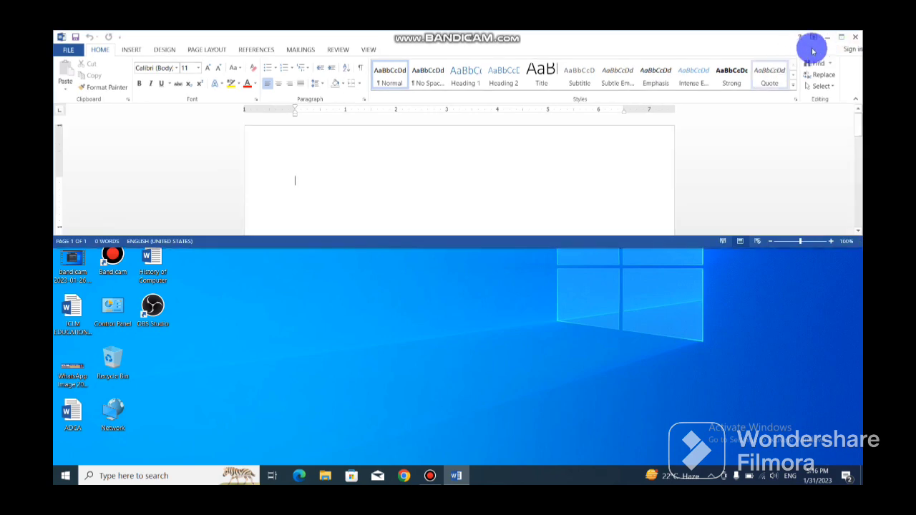
left_click(842, 36)
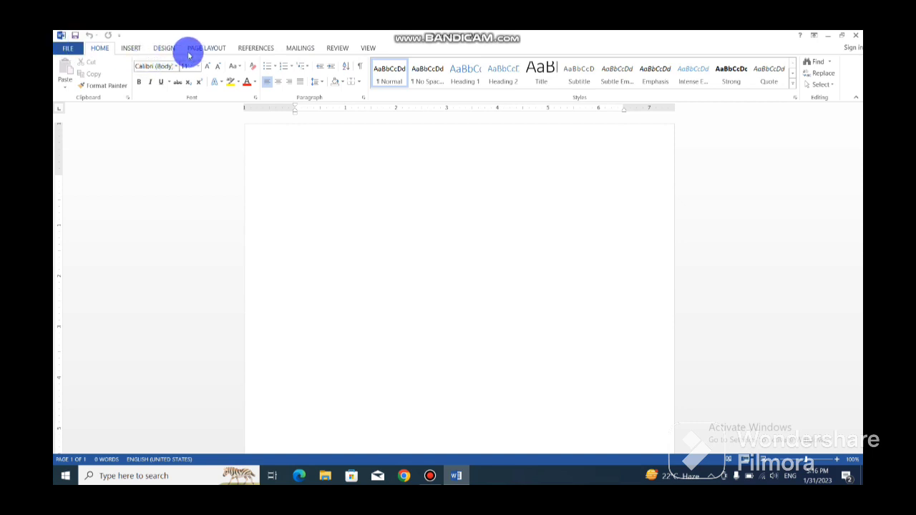
Step: Examine the file commands and the recent documents, and return to the blank document
left_click(70, 51)
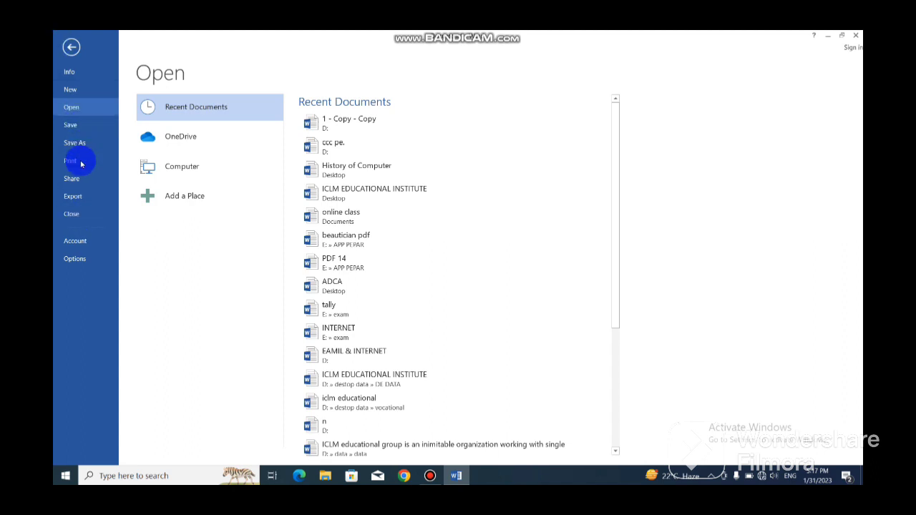
left_click(71, 46)
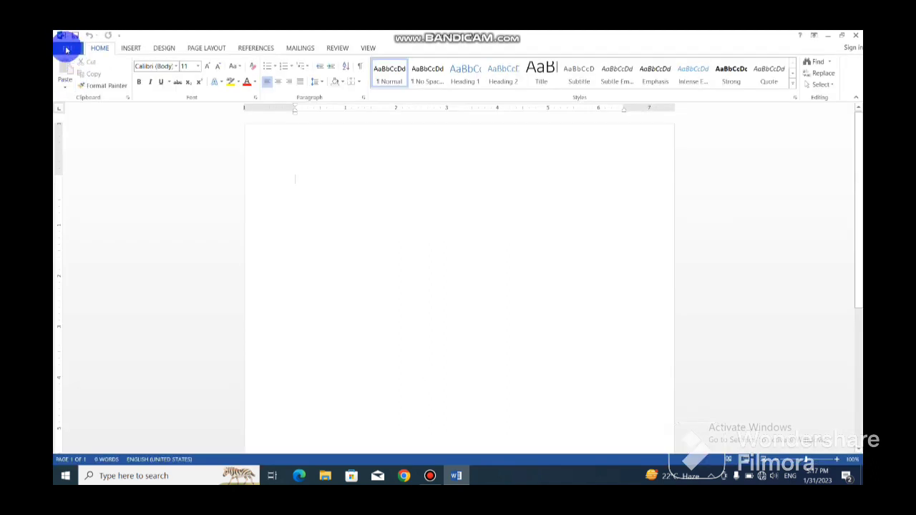
left_click(71, 48)
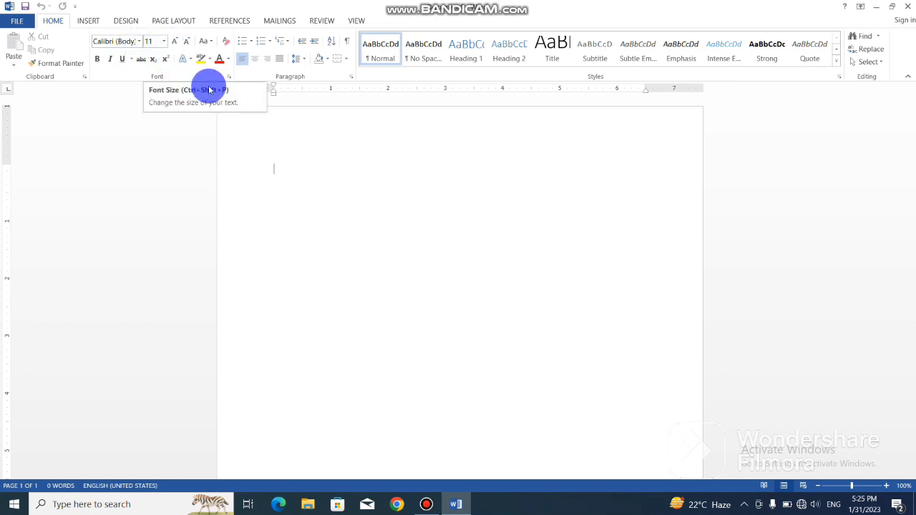
Step: Examine the font color, change case, numbering and font choices without applying any of them
left_click(228, 59)
left_click(156, 108)
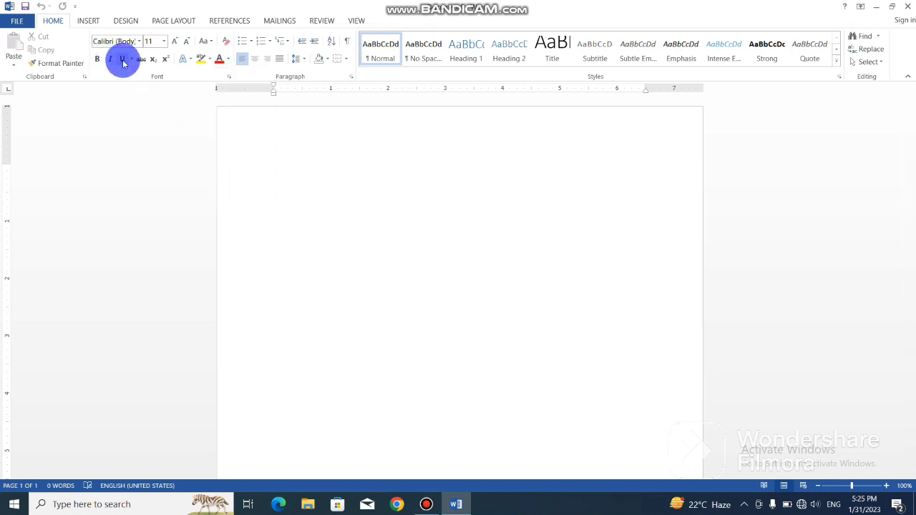
left_click(209, 42)
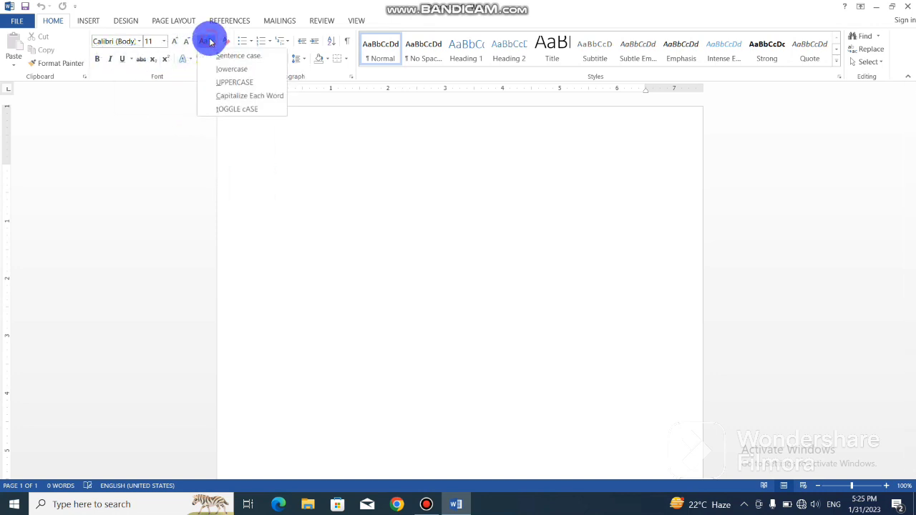
left_click(185, 102)
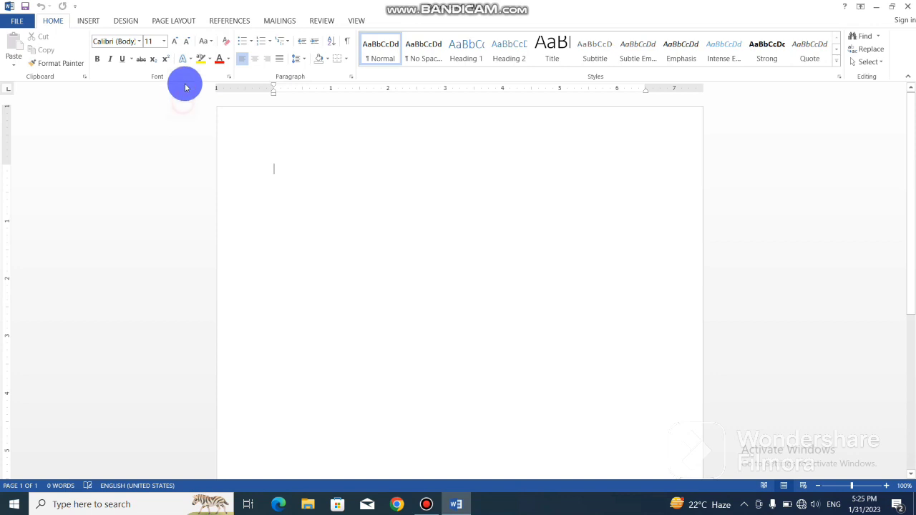
left_click(214, 43)
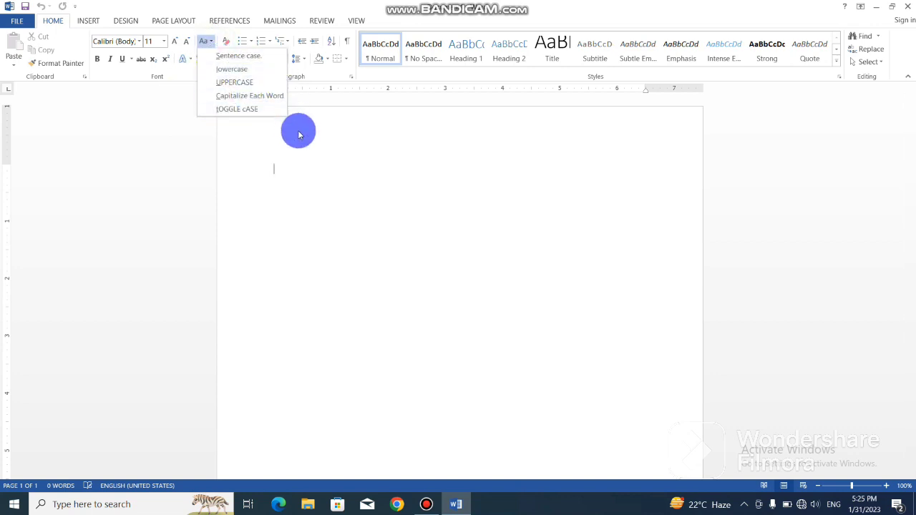
left_click(332, 217)
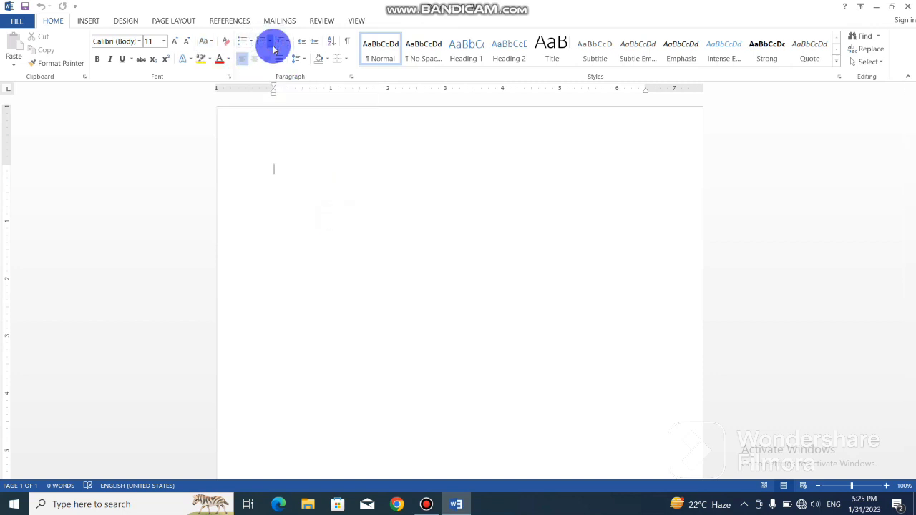
left_click(270, 42)
left_click(248, 100)
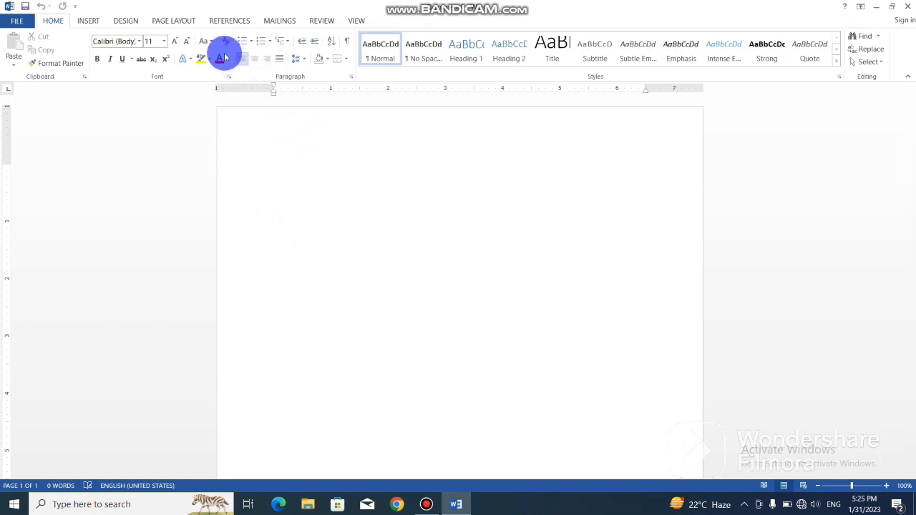
left_click(247, 63)
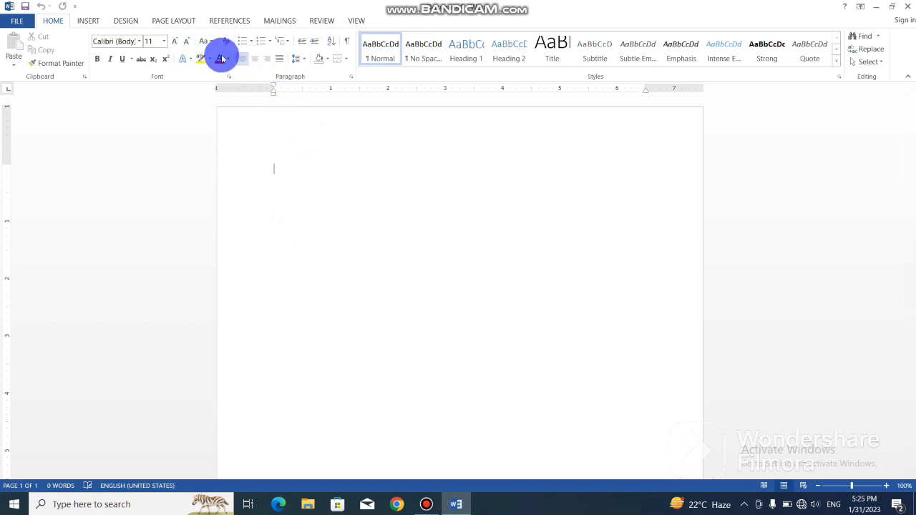
left_click(140, 42)
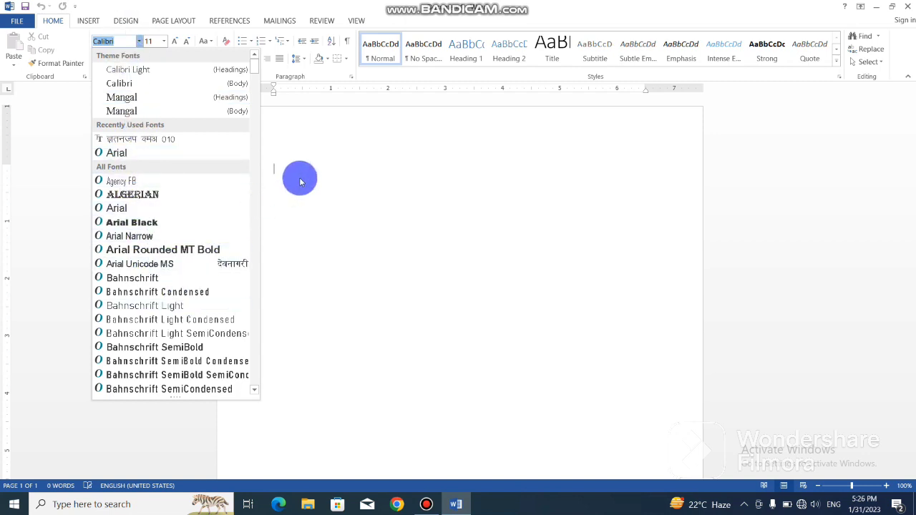
left_click(334, 215)
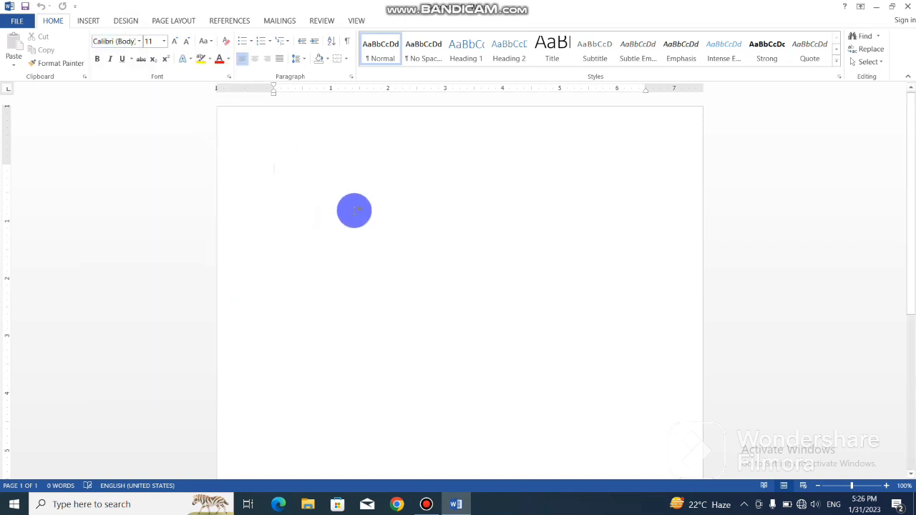
Step: Write the line "A group of computer education" at the start of the blank document
type("ation")
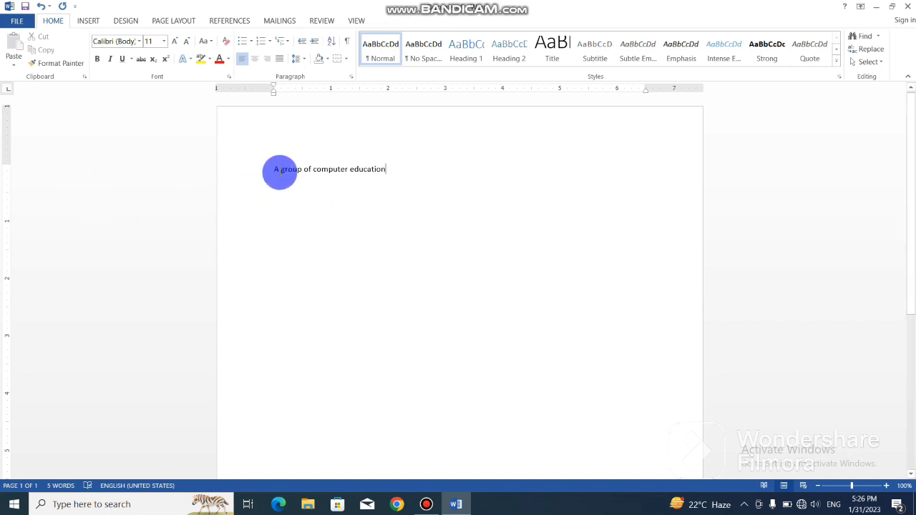
left_click(239, 171)
left_click(307, 194)
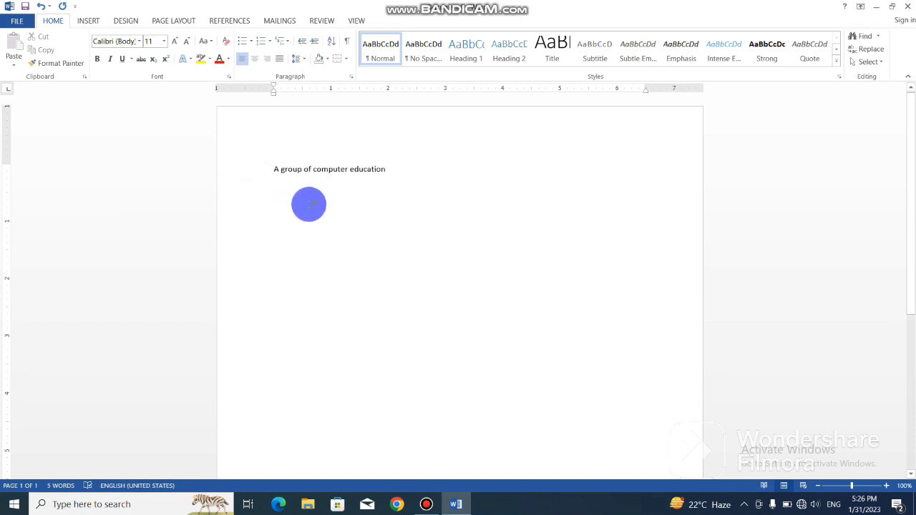
Step: Format all of the document's text in size 26 with the Arial Rounded MT Bold font
key("ctrl+a")
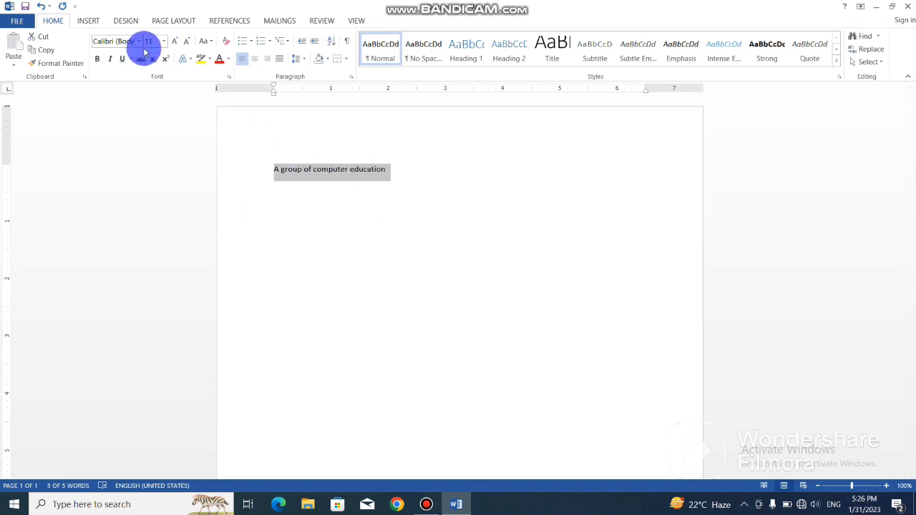
left_click(164, 42)
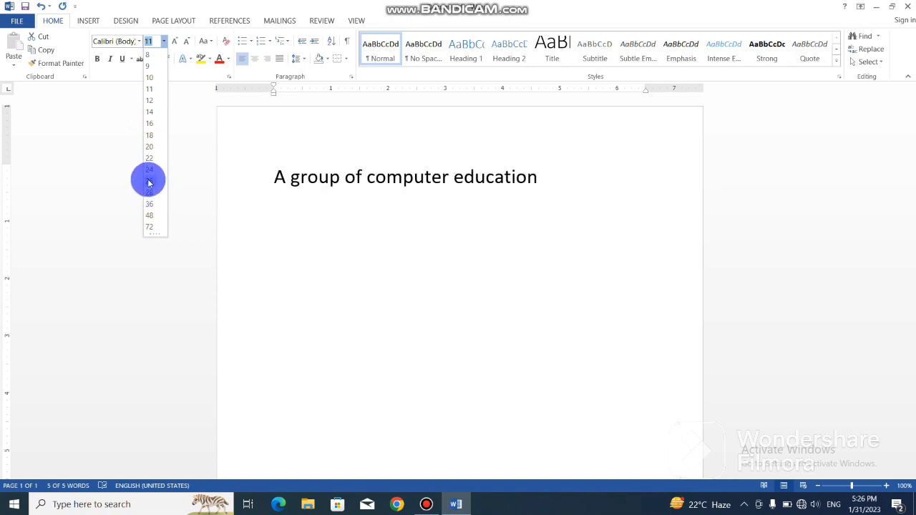
left_click(150, 186)
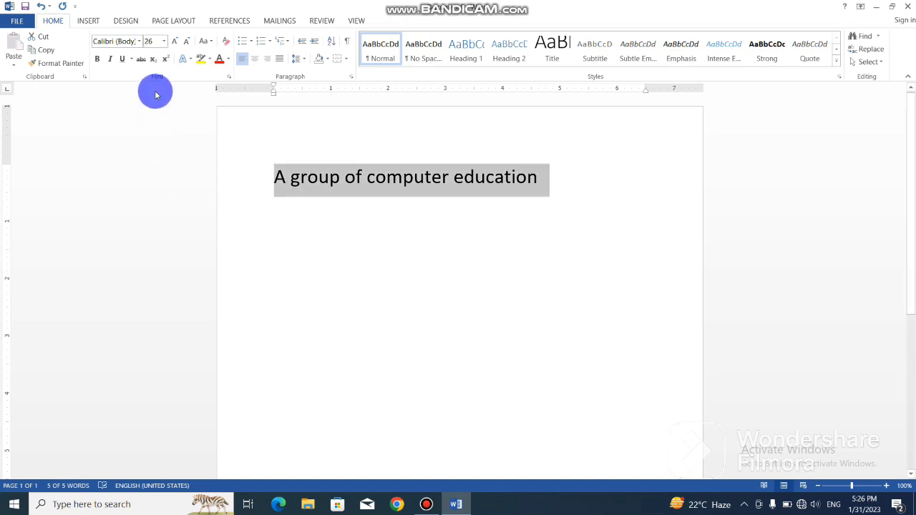
left_click(140, 41)
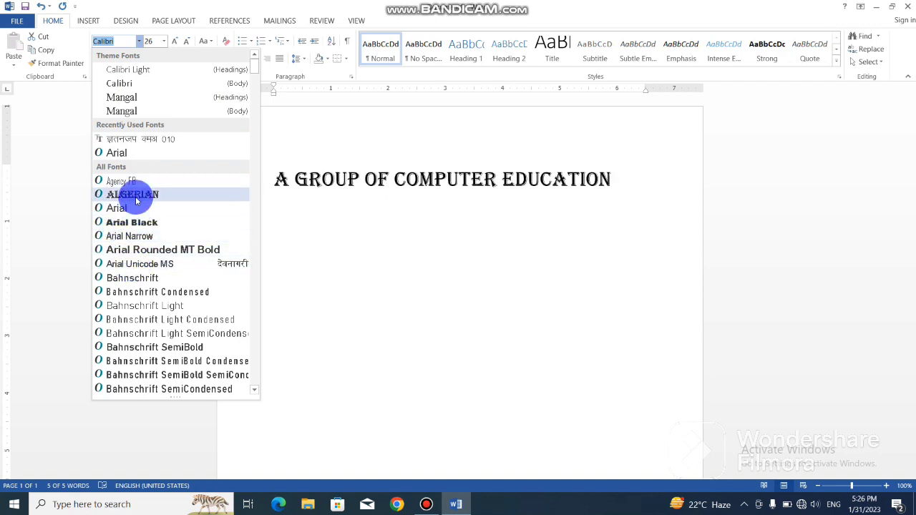
left_click(131, 251)
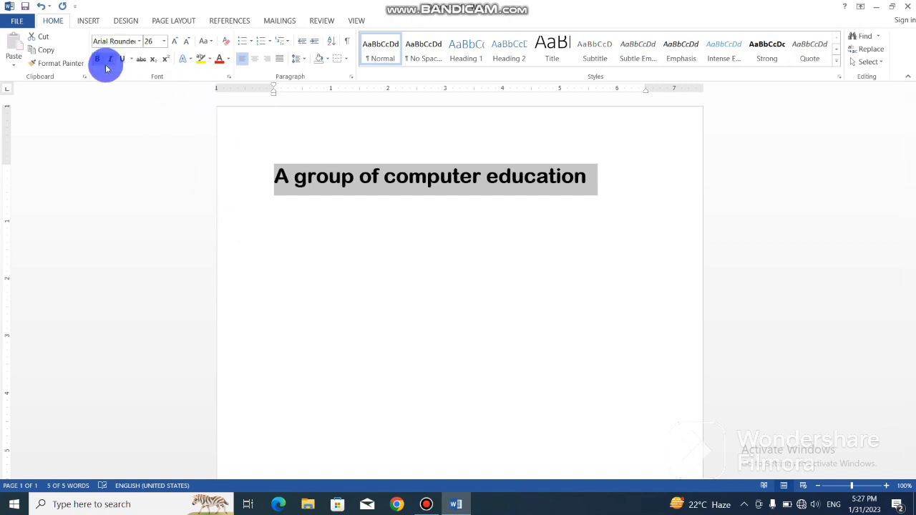
Step: Remove the bold formatting from the whole line "A group of computer education"
left_click(301, 198)
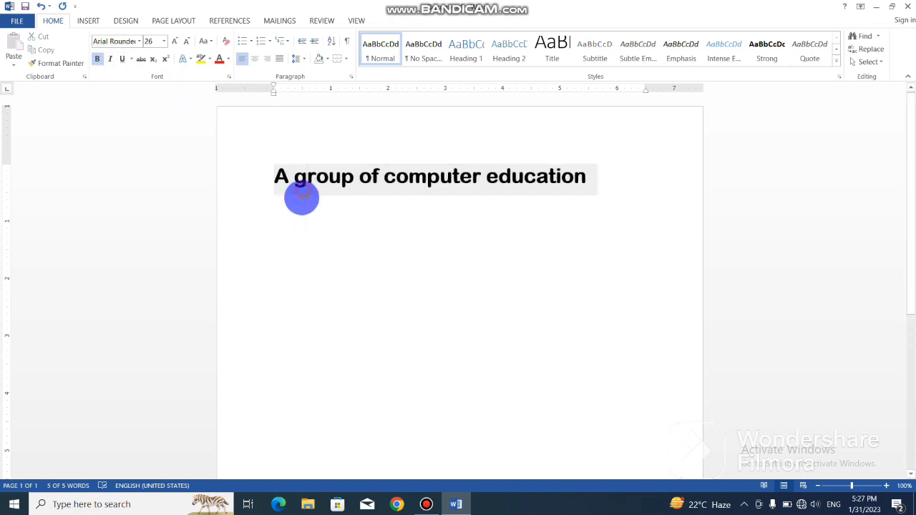
left_click(243, 180)
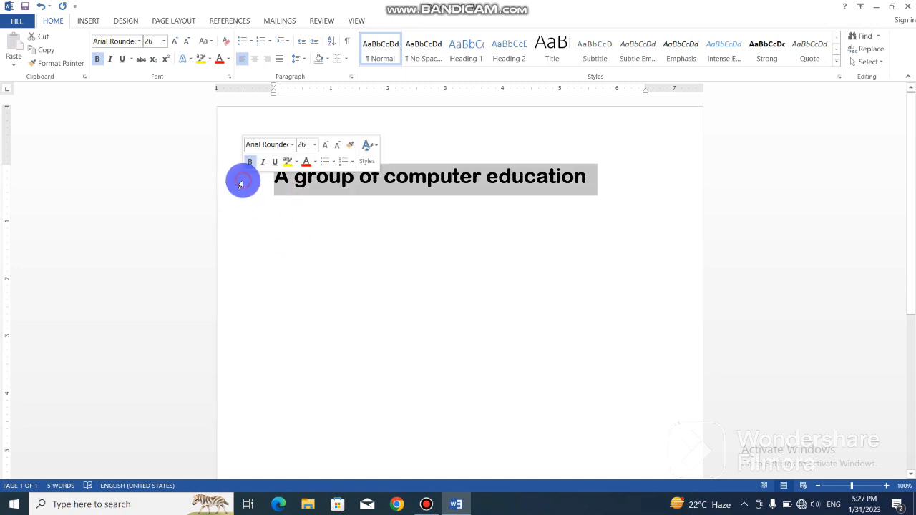
left_click(95, 62)
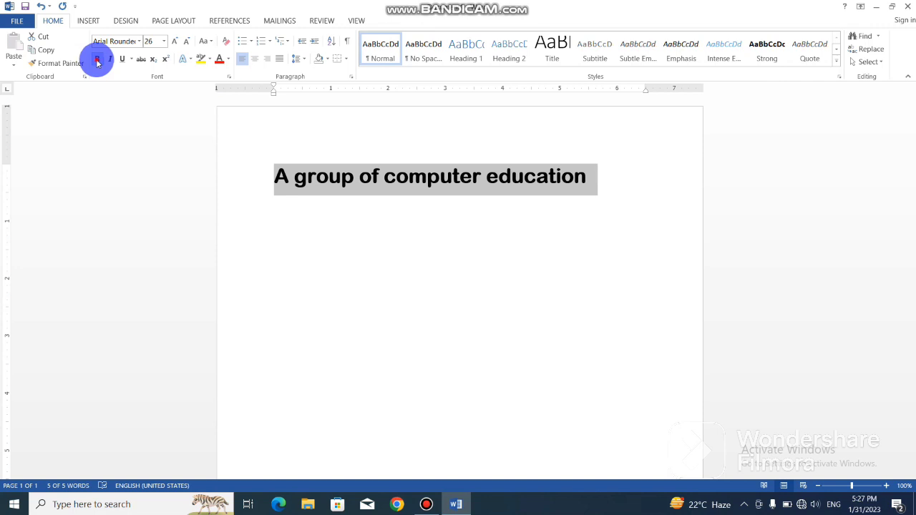
left_click(97, 63)
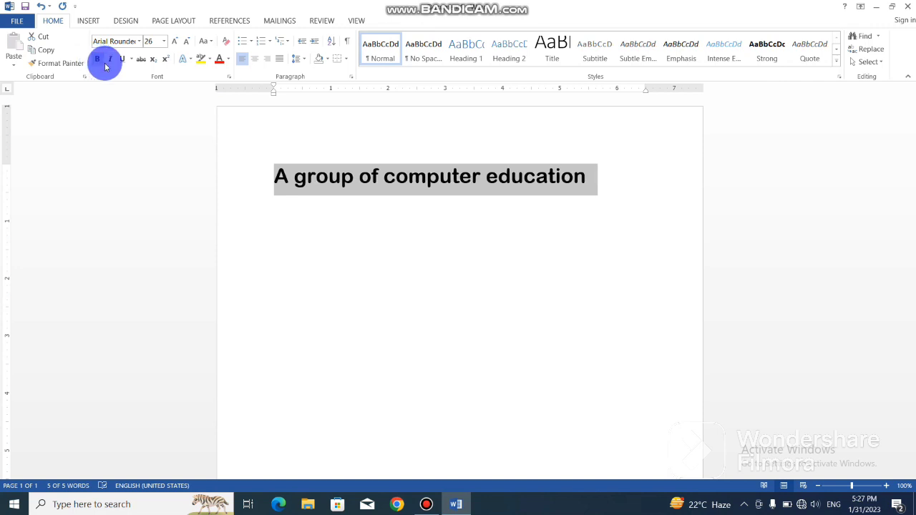
Step: Italicize and underline the whole line "A group of computer education"
left_click(319, 182)
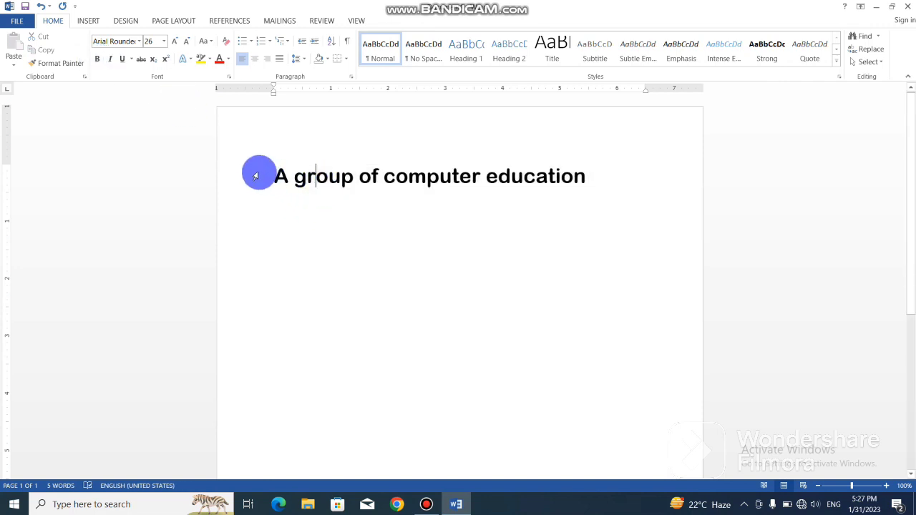
left_click(227, 177)
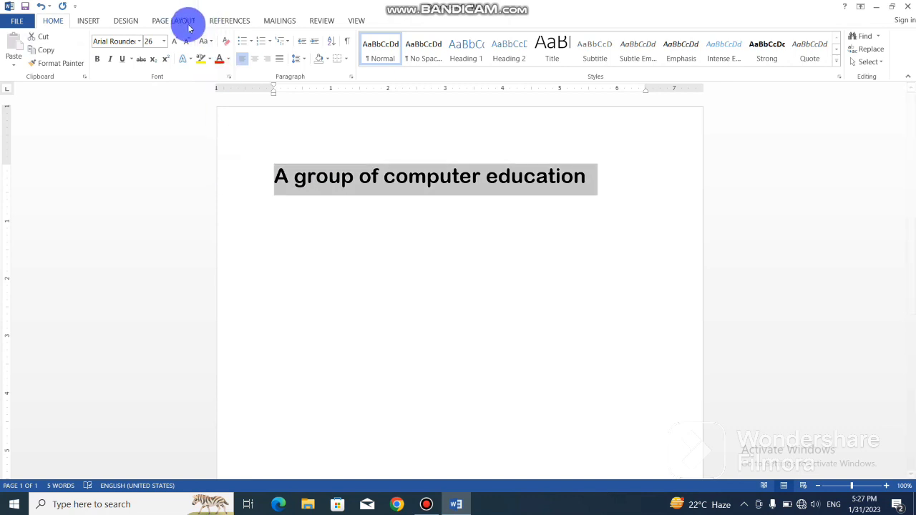
left_click(111, 63)
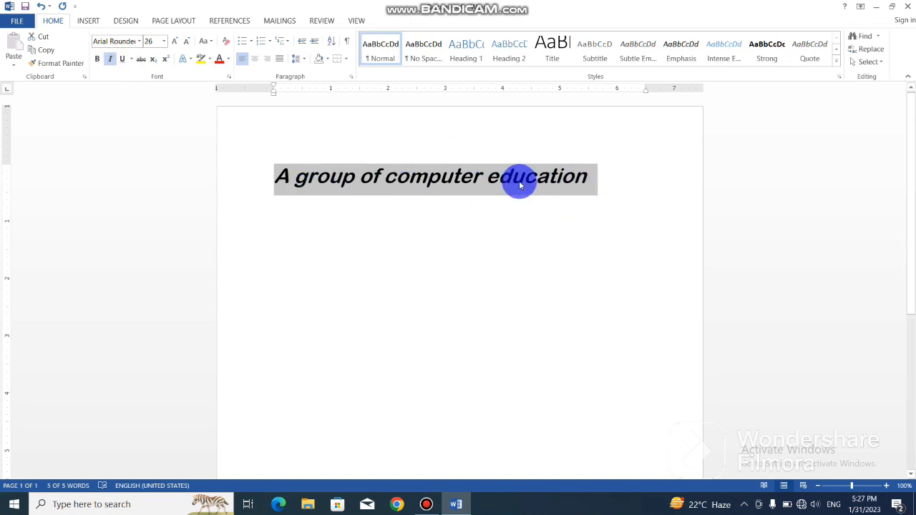
left_click(112, 60)
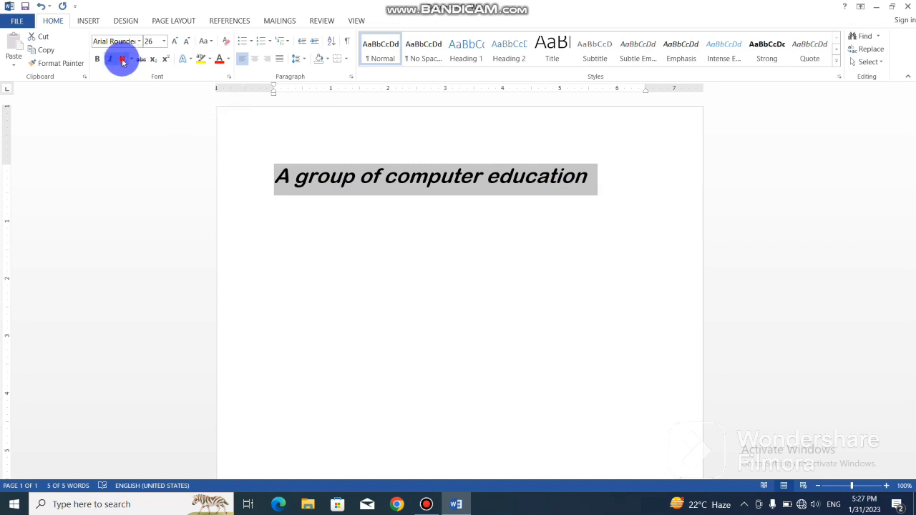
left_click(123, 60)
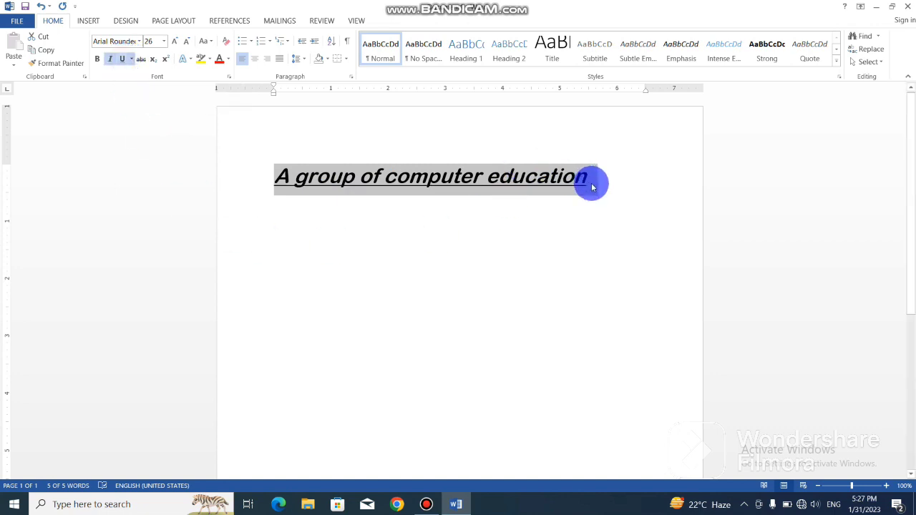
Step: Change the line's underline to a double underline and color it dark red from the standard colors
left_click(132, 60)
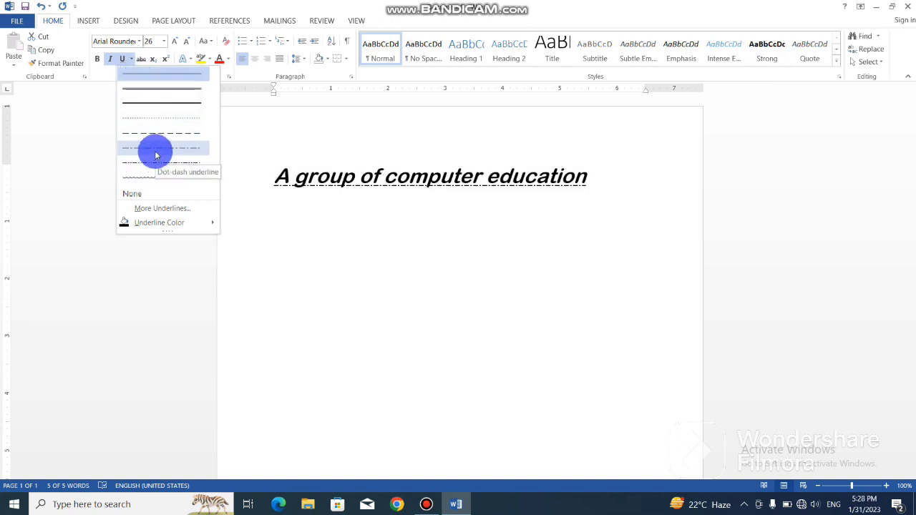
left_click(176, 90)
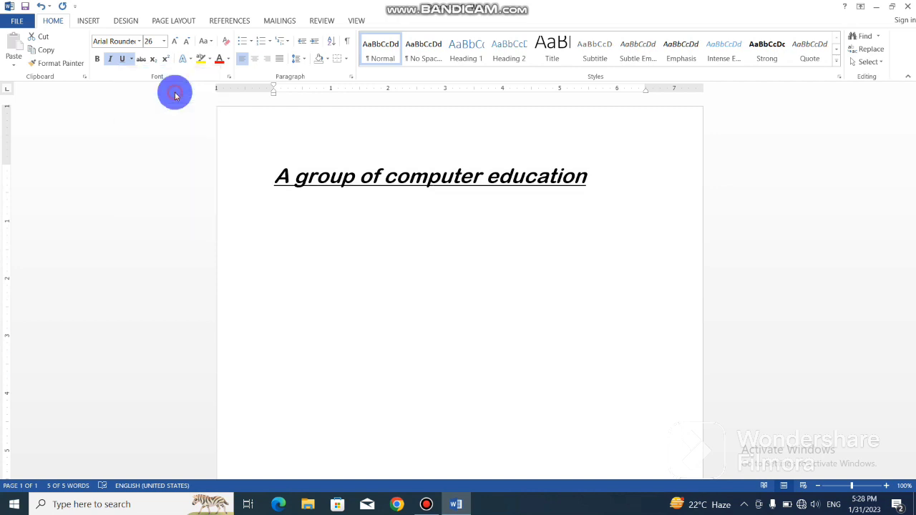
left_click(132, 63)
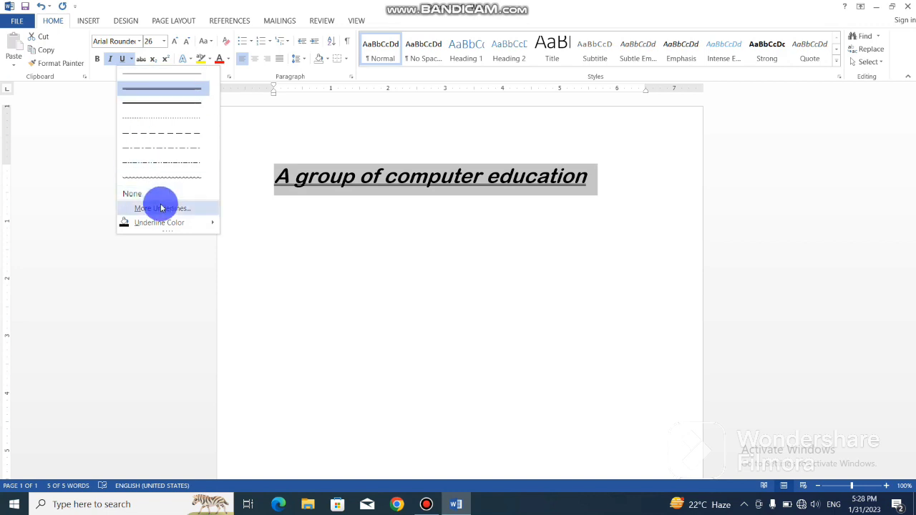
mouse_move(186, 227)
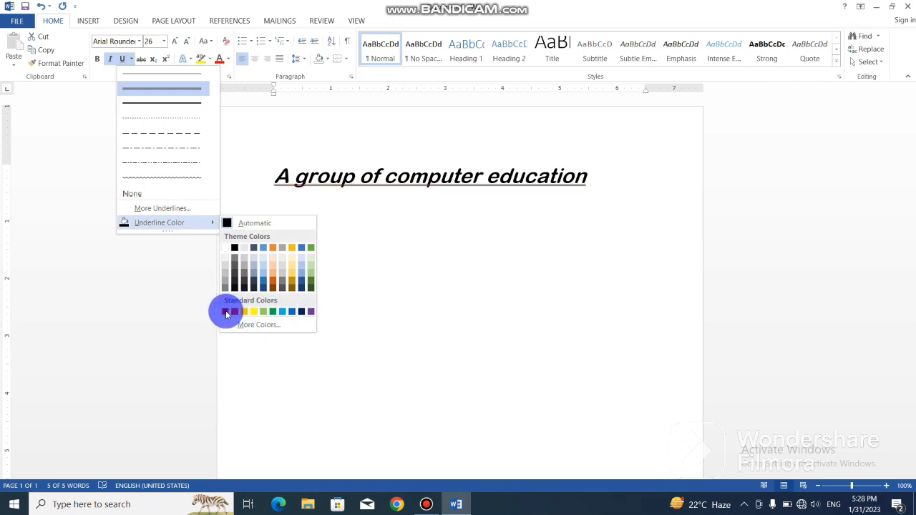
left_click(226, 313)
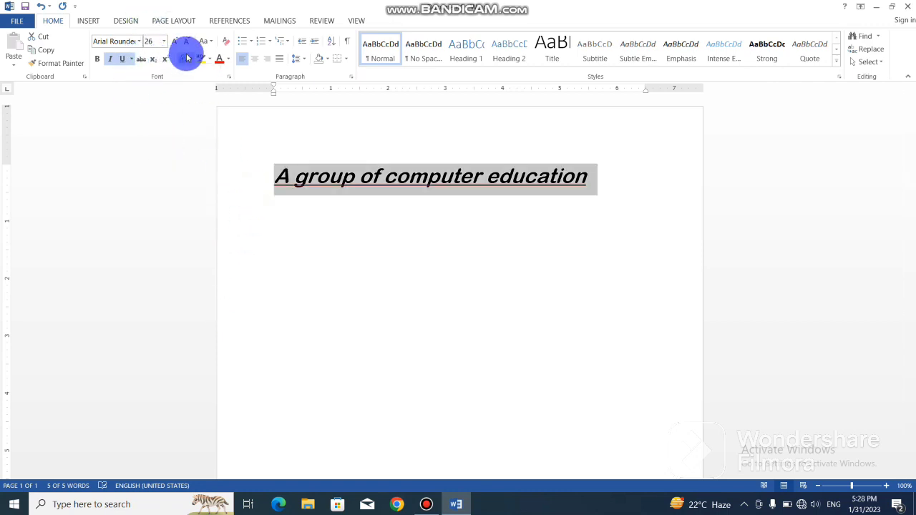
Step: Color the line's text dark red from the standard colors and view the highlight colors without applying one
left_click(228, 61)
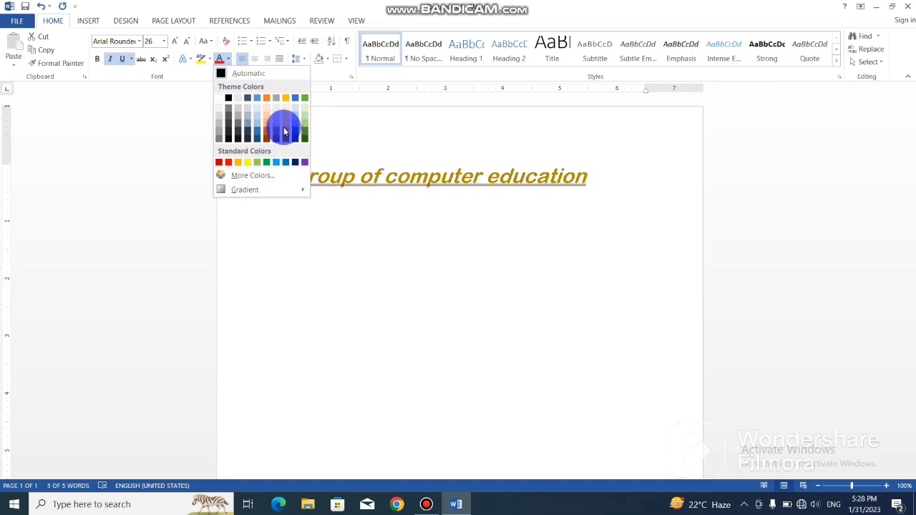
left_click(221, 163)
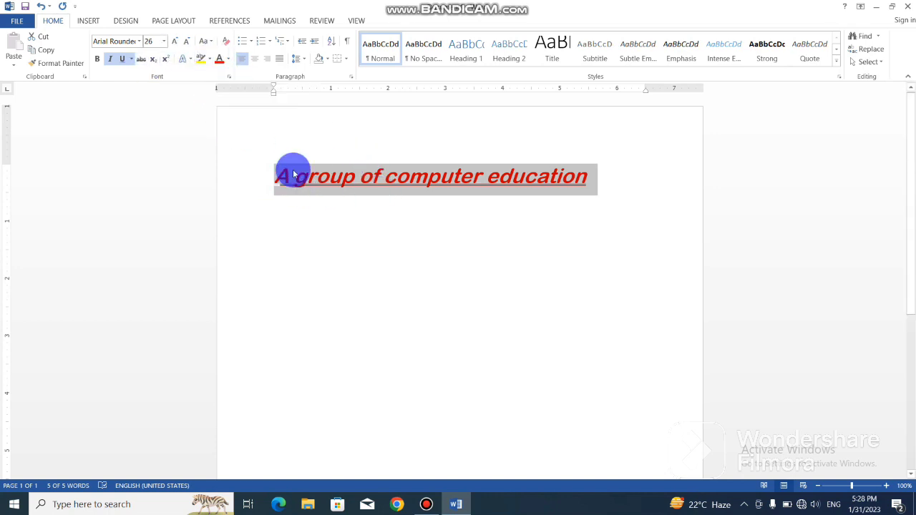
left_click(210, 61)
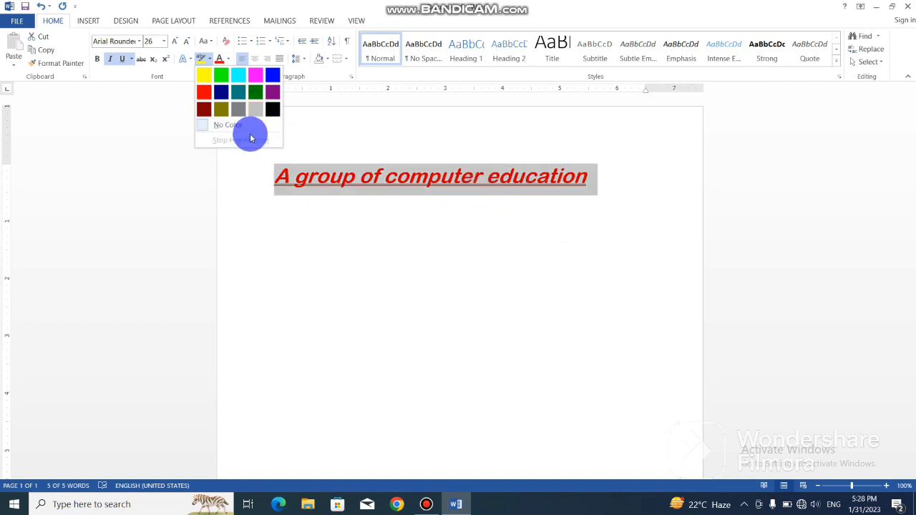
left_click(354, 176)
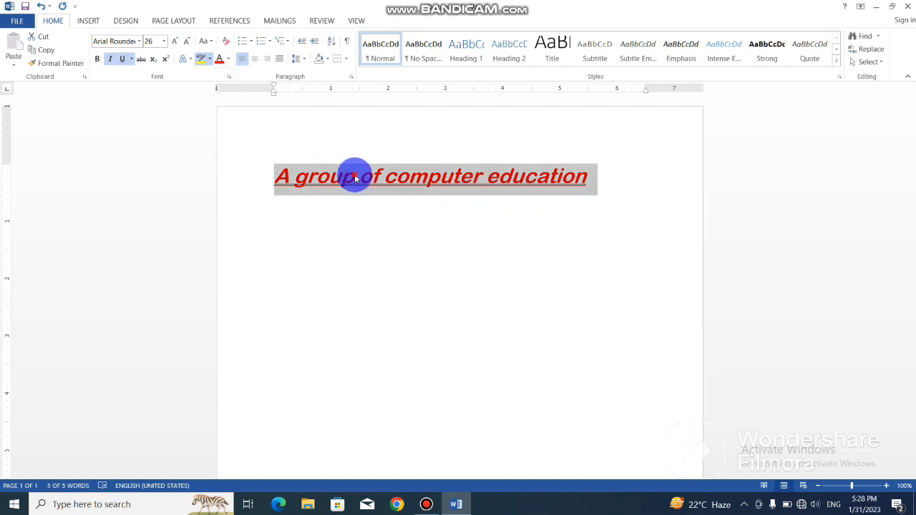
Step: Apply the black text effect with a hard blue shadow to the line and give its letters a light green outline
left_click(191, 60)
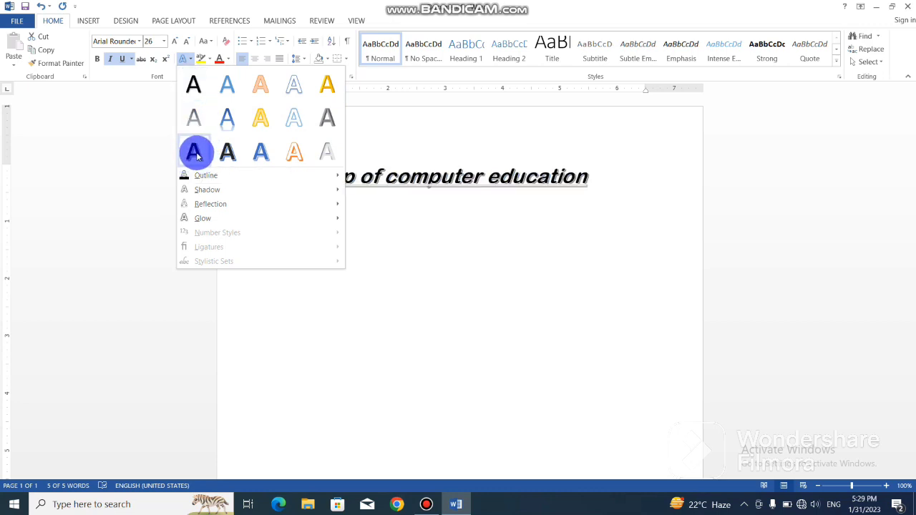
left_click(230, 156)
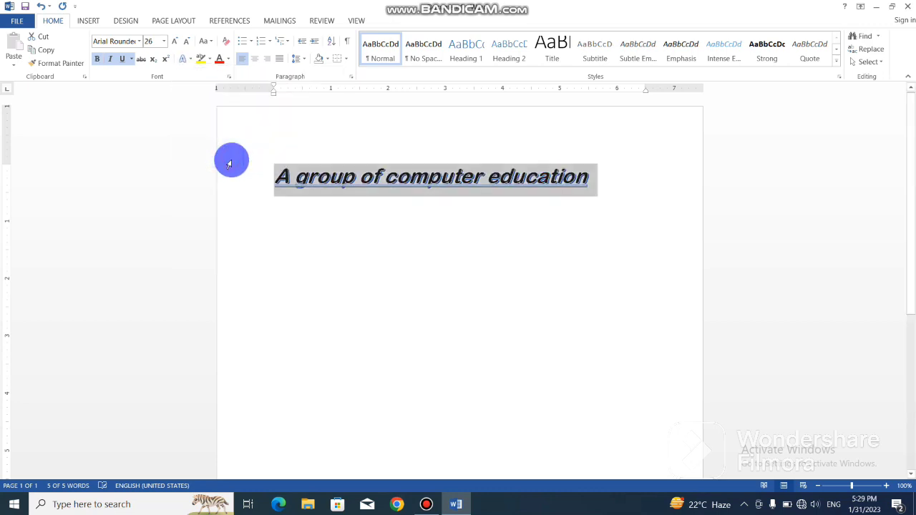
left_click(187, 58)
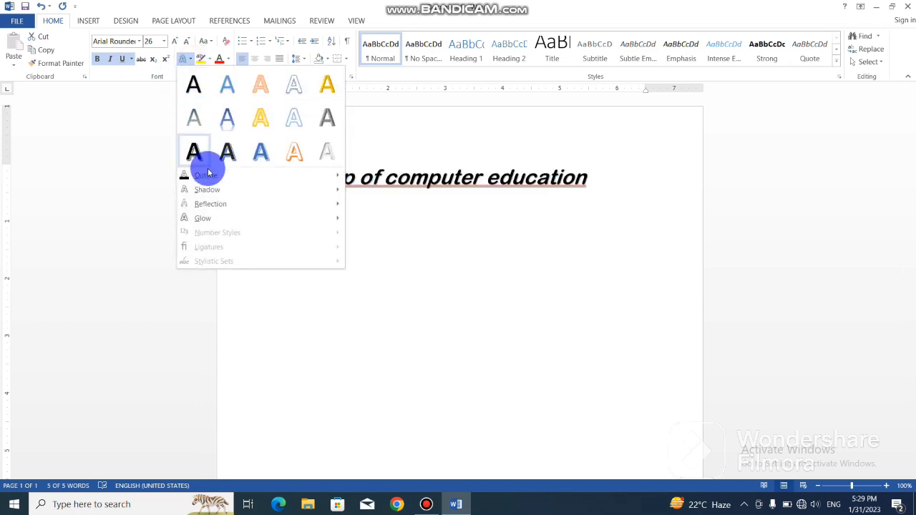
mouse_move(206, 175)
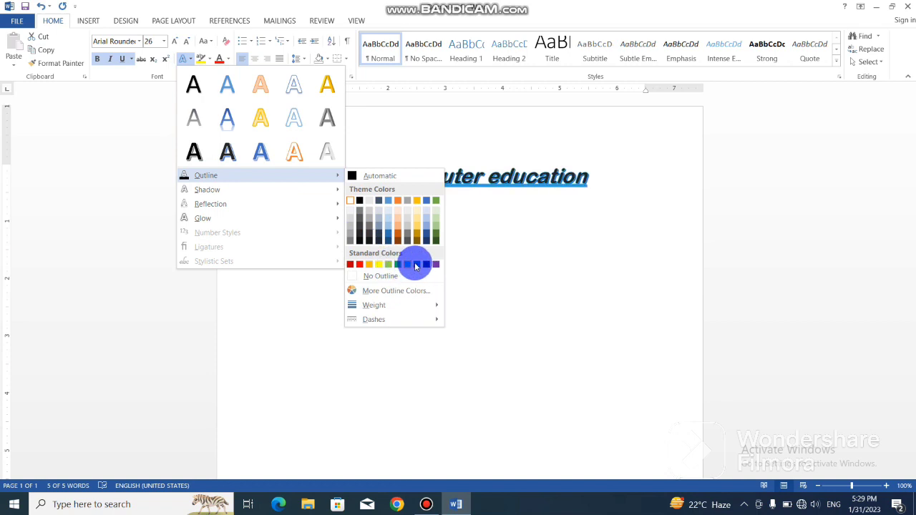
left_click(438, 216)
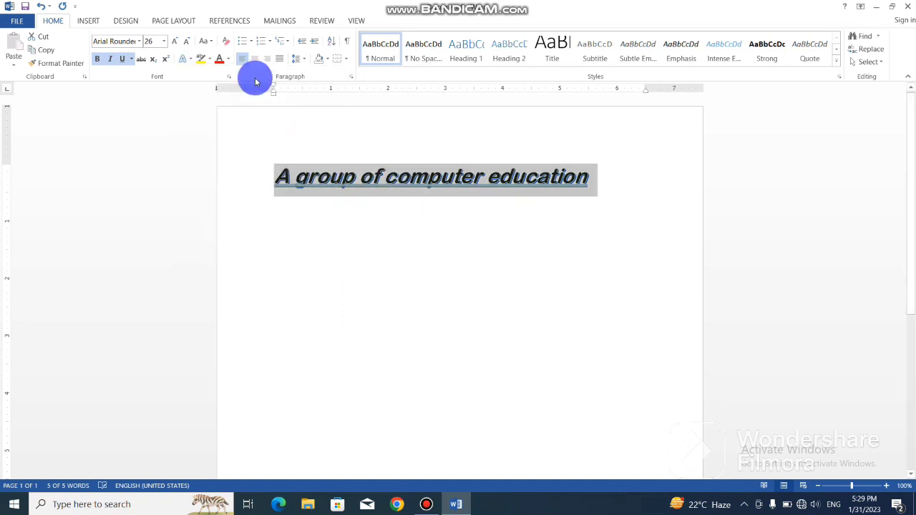
Step: Apply an outer shadow from the text effects to the line, using the first variation in the third row
left_click(192, 59)
mouse_move(240, 197)
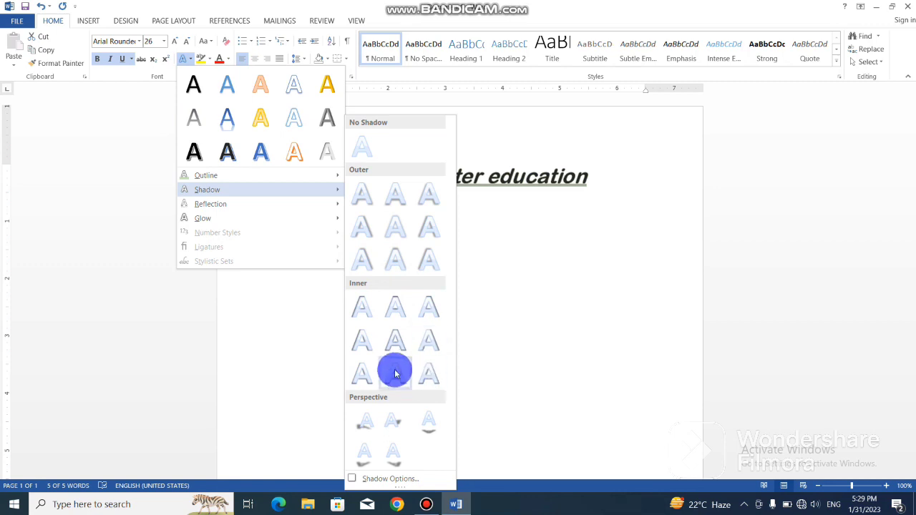
left_click(361, 264)
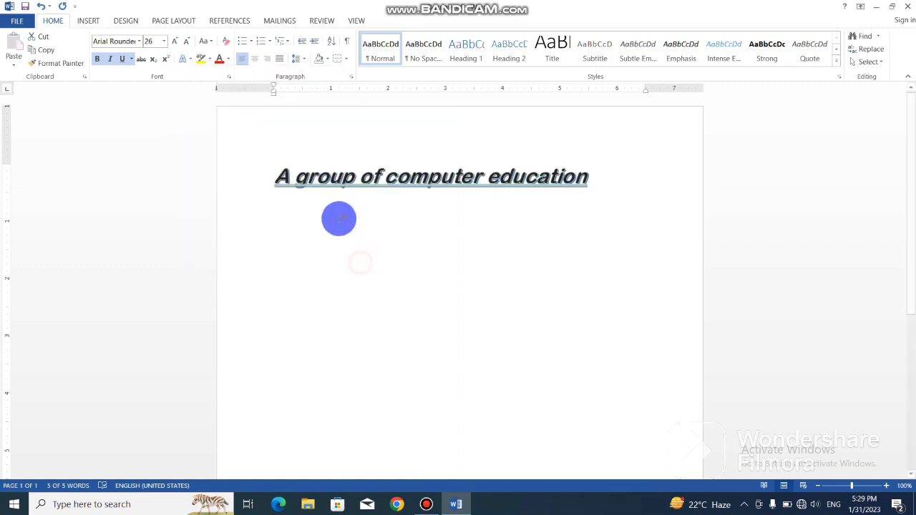
Step: Add the middle reflection variation and an orange glow from the third row of glow variations to the line
left_click(192, 60)
mouse_move(213, 206)
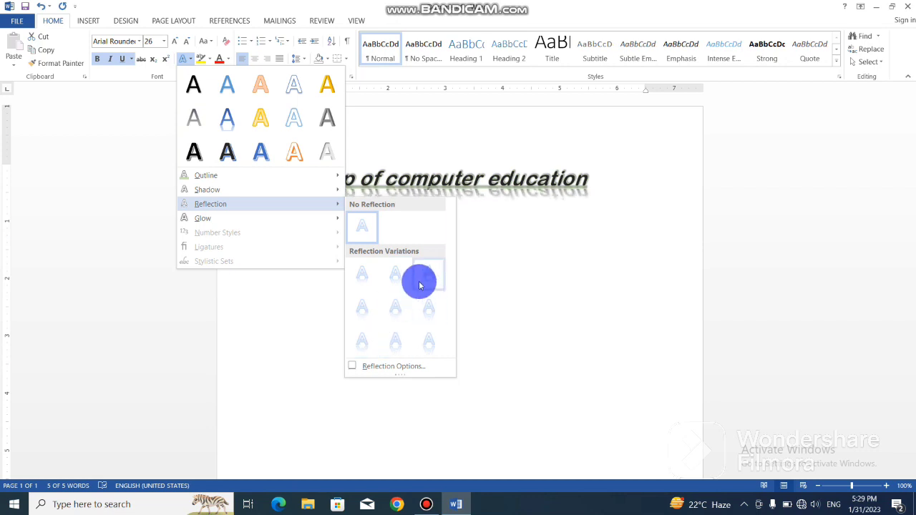
left_click(395, 321)
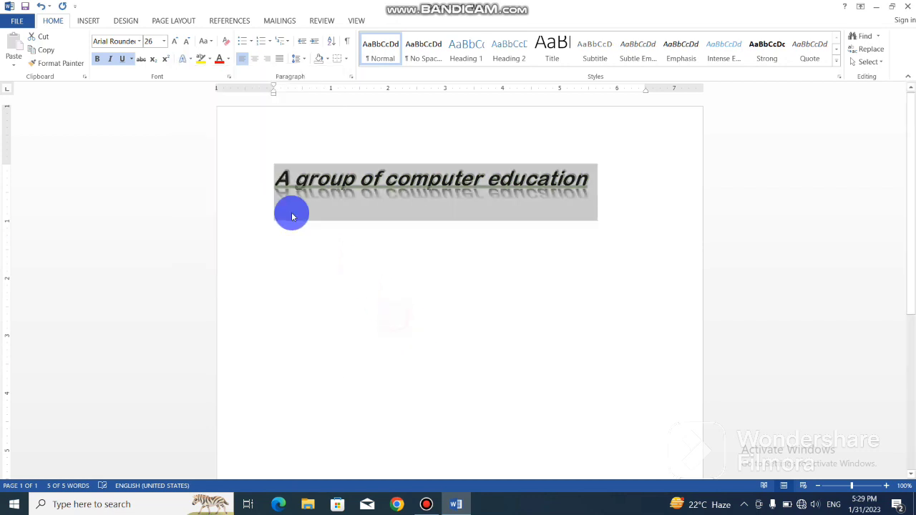
left_click(194, 59)
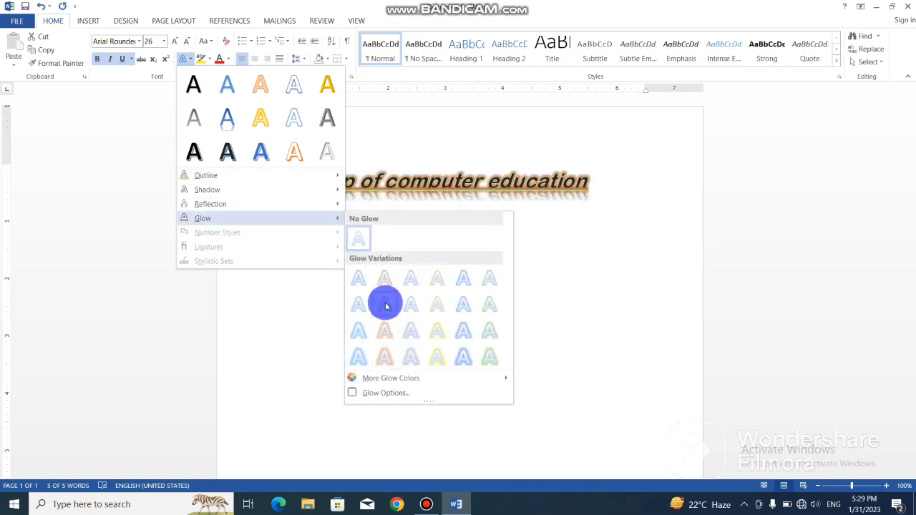
left_click(384, 330)
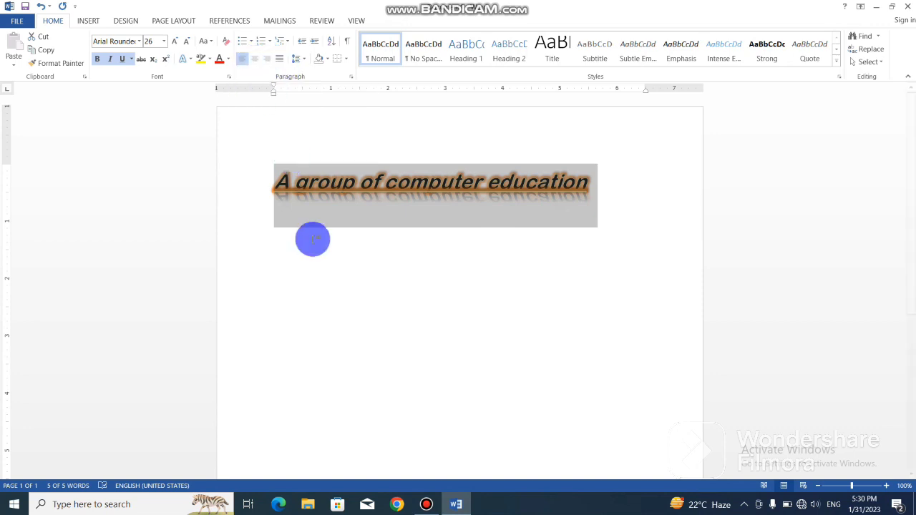
Step: Write "Iclm computer institute" as a second line followed by a new paragraph, and place the cursor back in that line
left_click(278, 192)
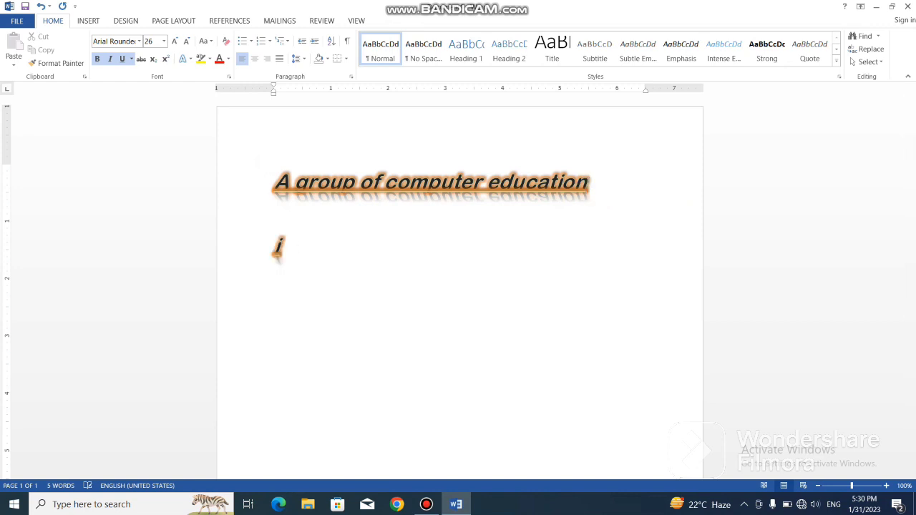
type("clm comp")
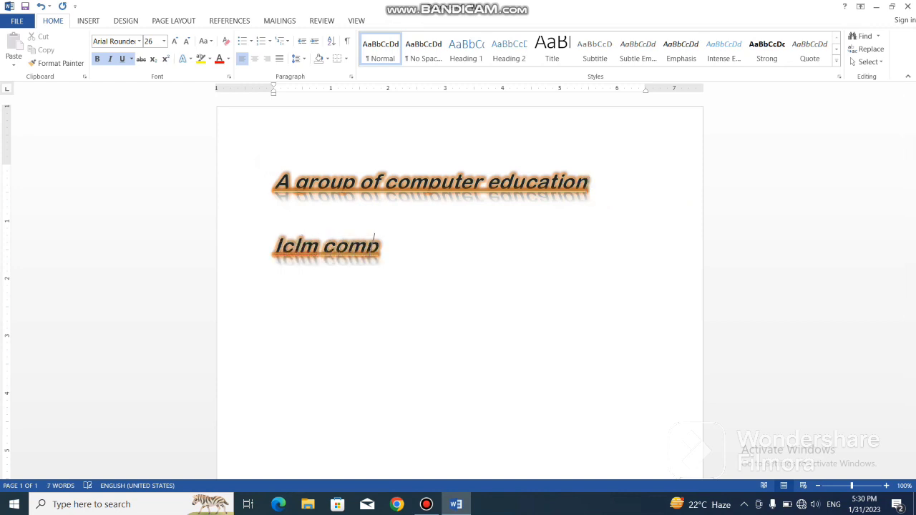
type("uter ins")
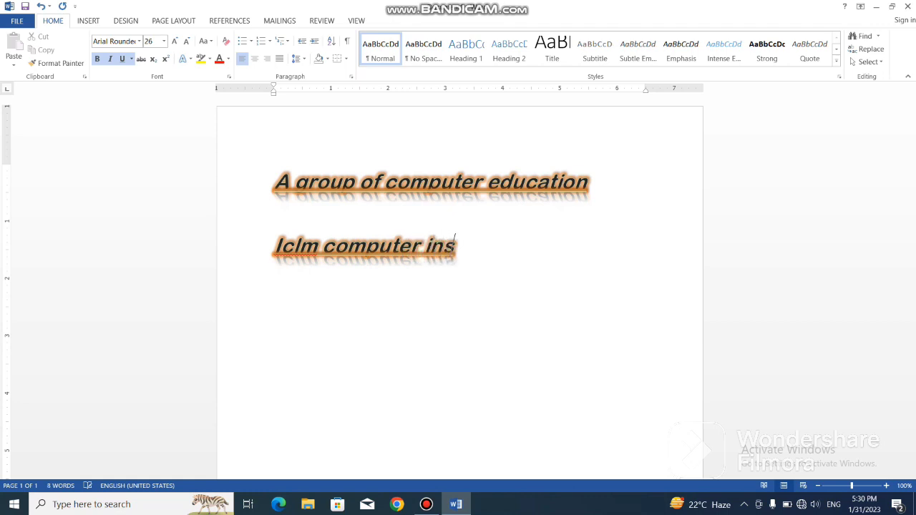
type("titute")
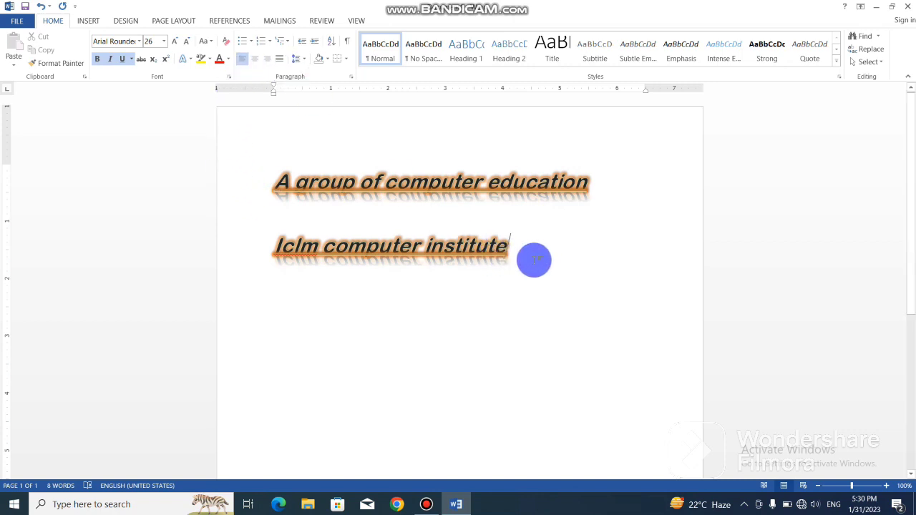
key("Return")
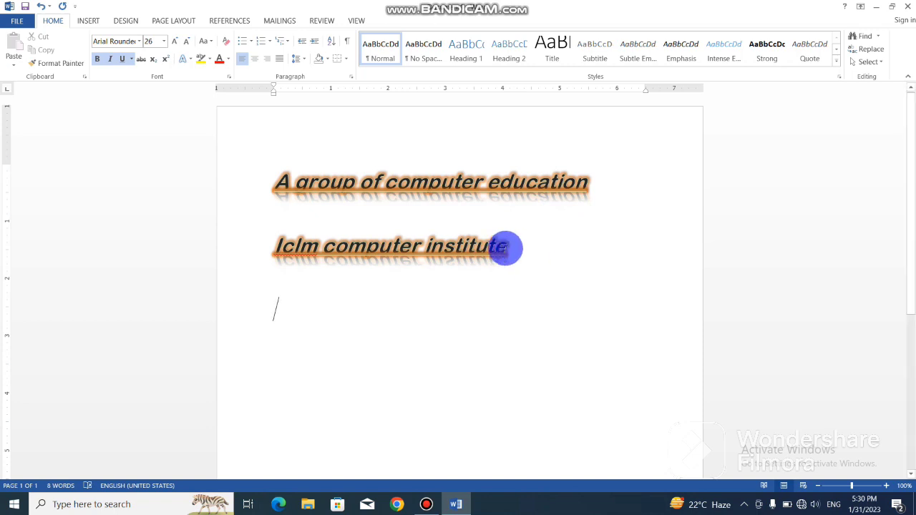
left_click(428, 246)
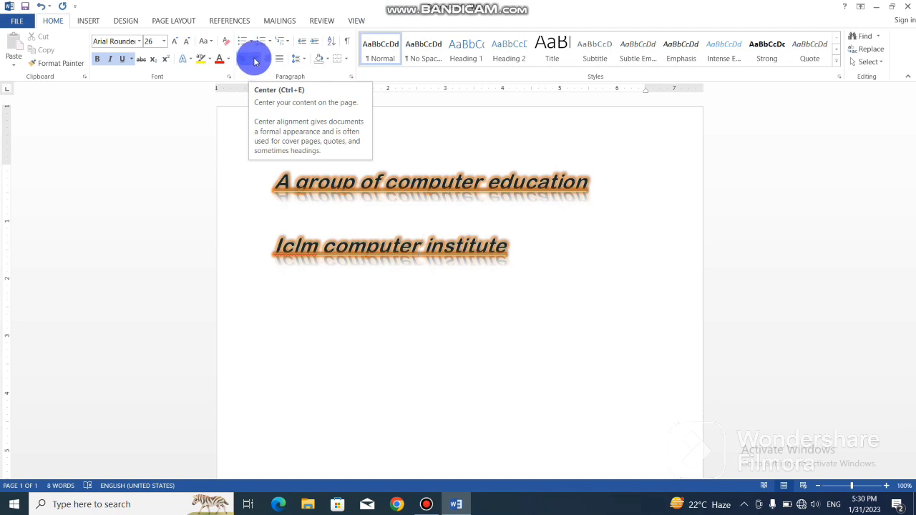
Step: Center the "Iclm computer institute" line and the "A group of computer education" line on the page
left_click(254, 62)
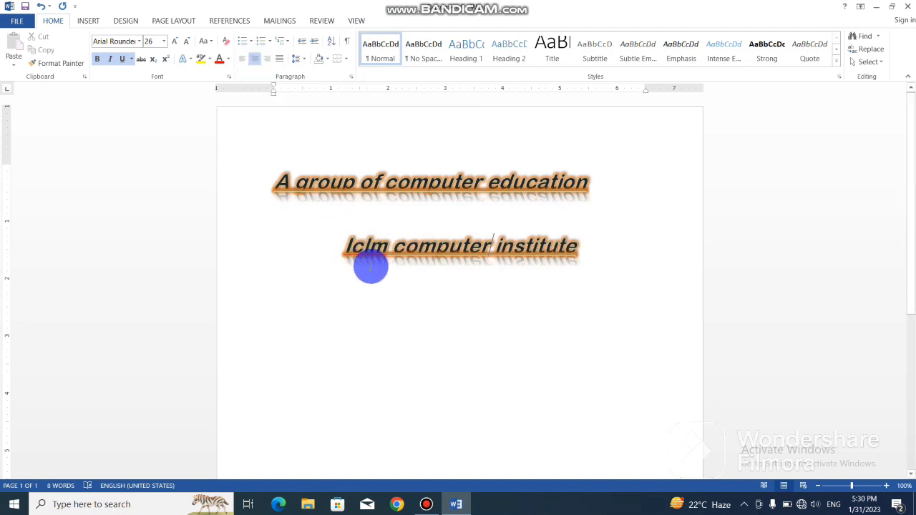
left_click(383, 194)
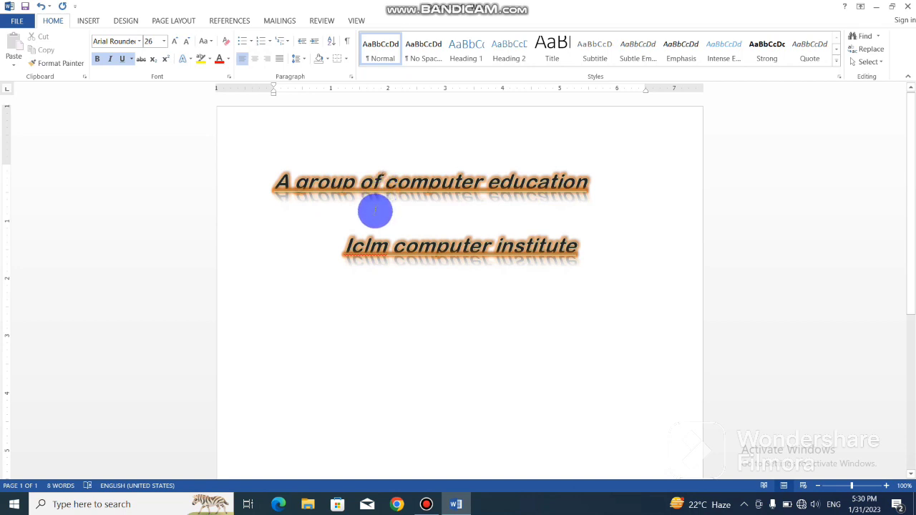
key("ctrl+e")
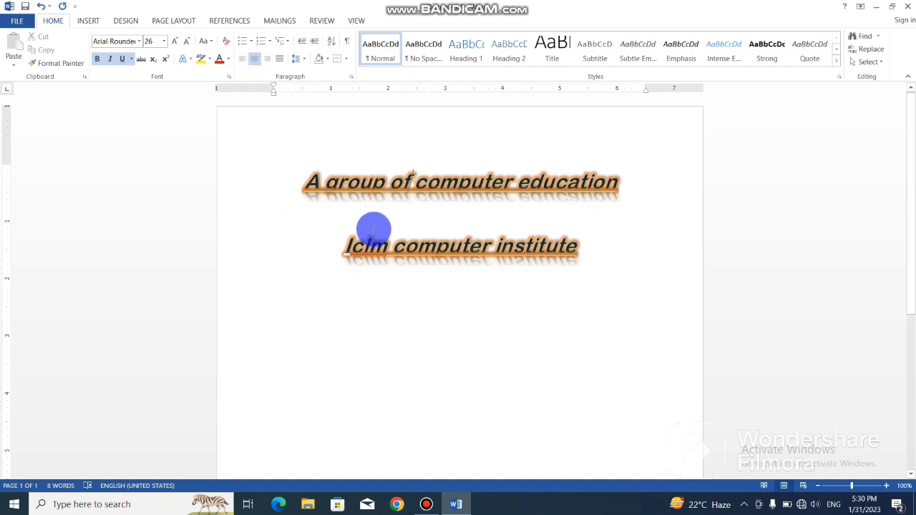
Step: Select both lines, align them right, change their alignment to justified, and place the cursor after the second line
left_click_drag(272, 179, 574, 280)
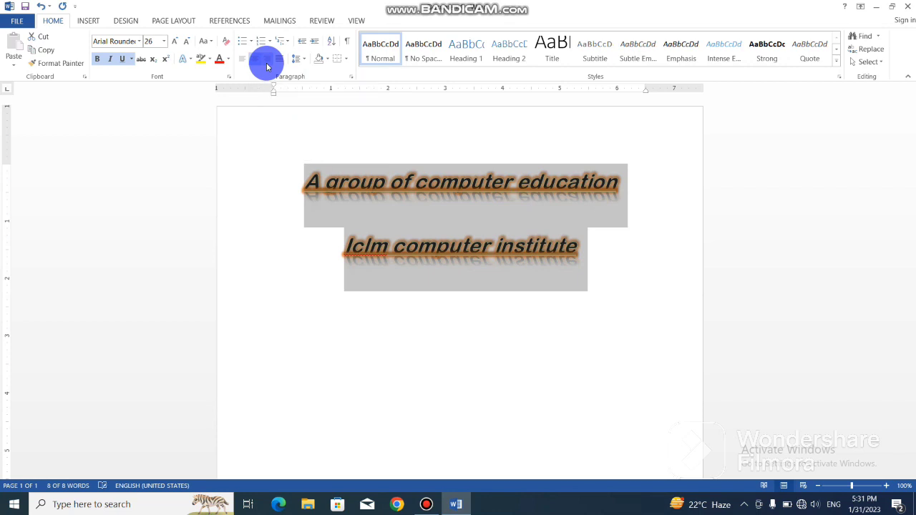
left_click(266, 63)
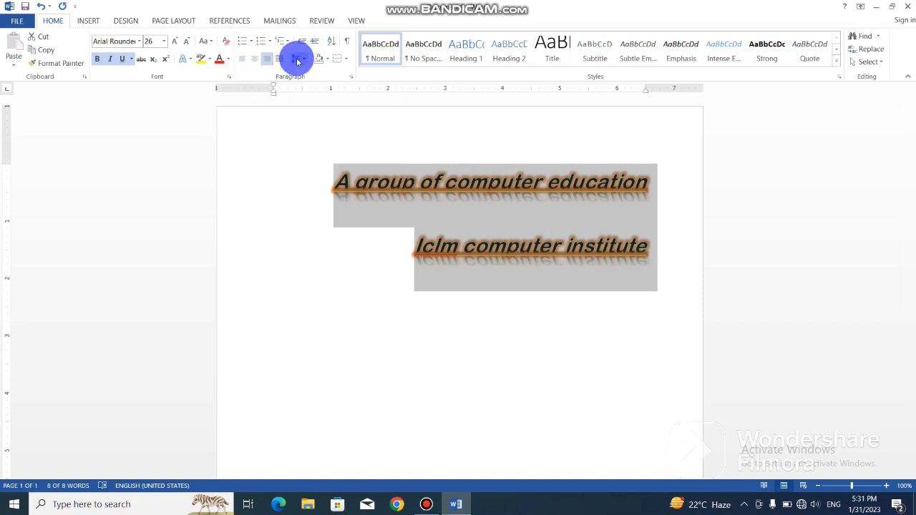
key("ctrl+j")
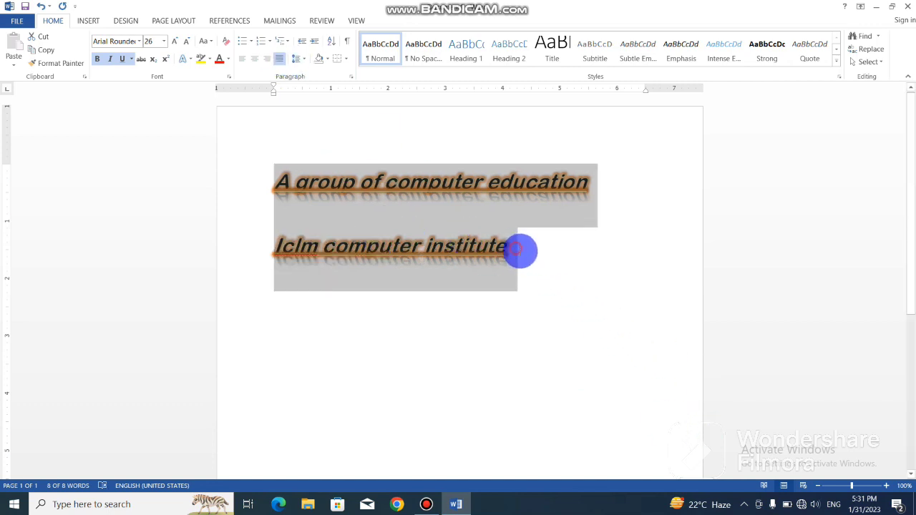
left_click(567, 300)
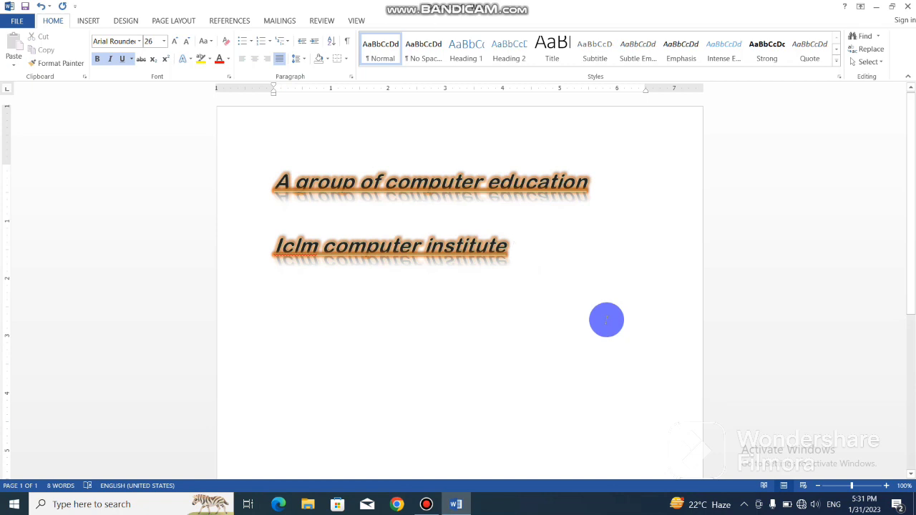
Step: Extend the "Iclm computer institute" line with random filler words until it becomes a paragraph of five lines
type("iksdafhikdsa")
key("Return")
type("a")
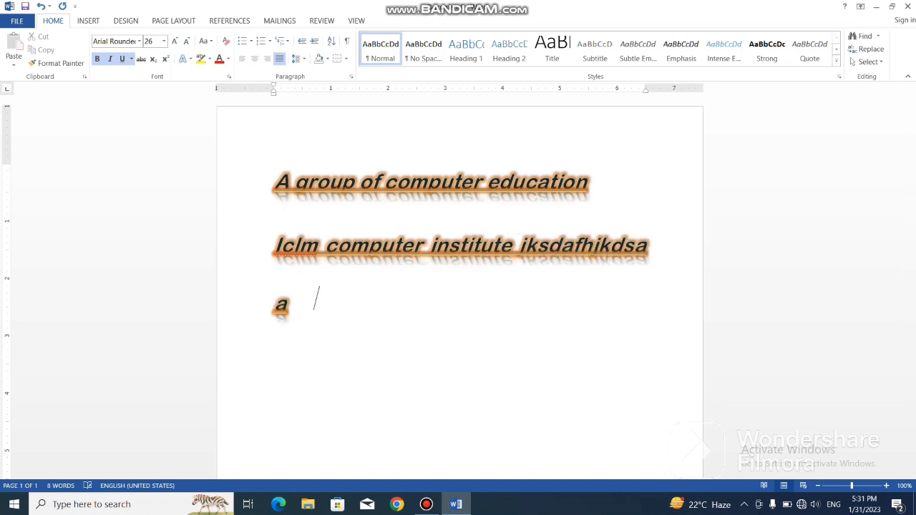
type("sdif iasdhfi kihiksdfh")
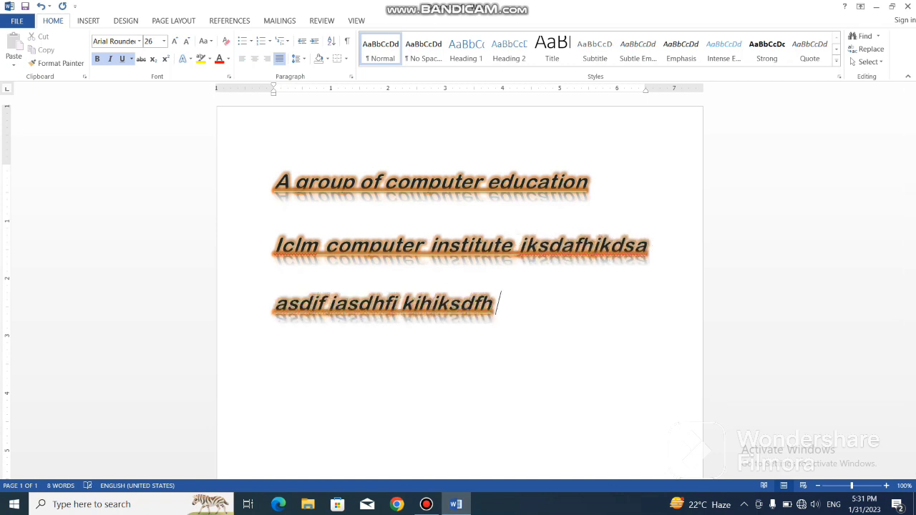
type(" kihdiksahfik iksdhafikhk kisad")
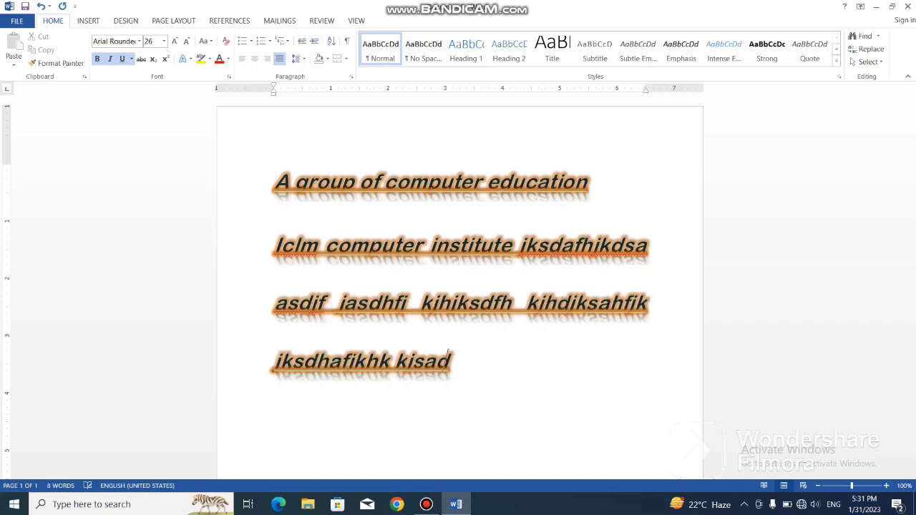
type("hfki ihdsakifhki kiasd")
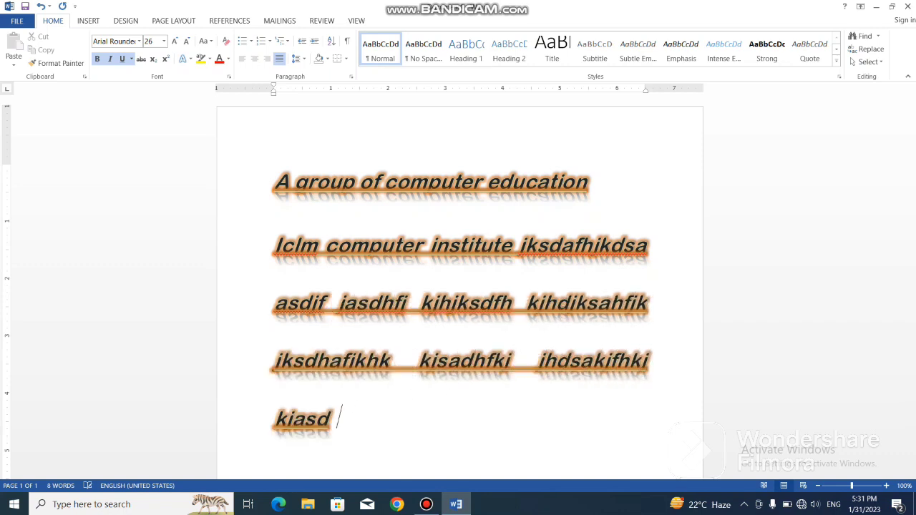
type("hfikh kisadhfik kisiahdfkih askiidfhik")
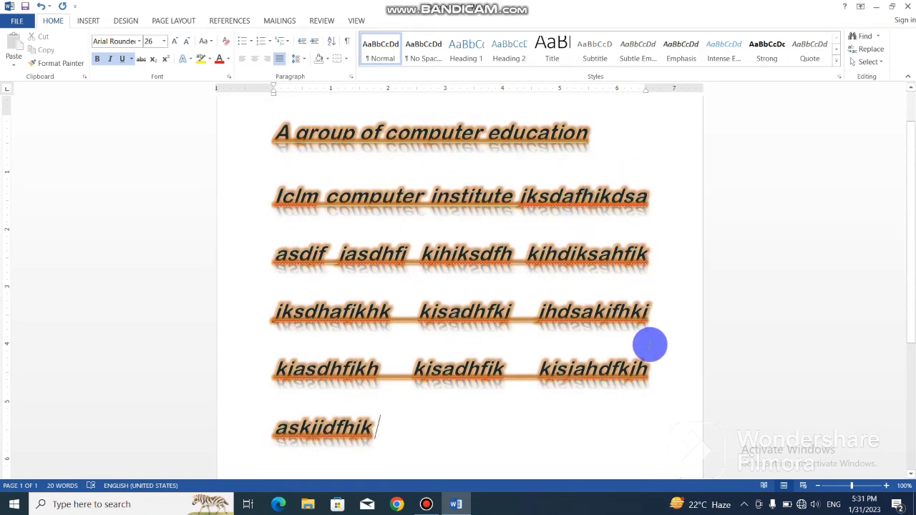
Step: Select the filler paragraph and apply justified, left, centered and right alignment in turn, ending with justified
left_click_drag(240, 185, 324, 429)
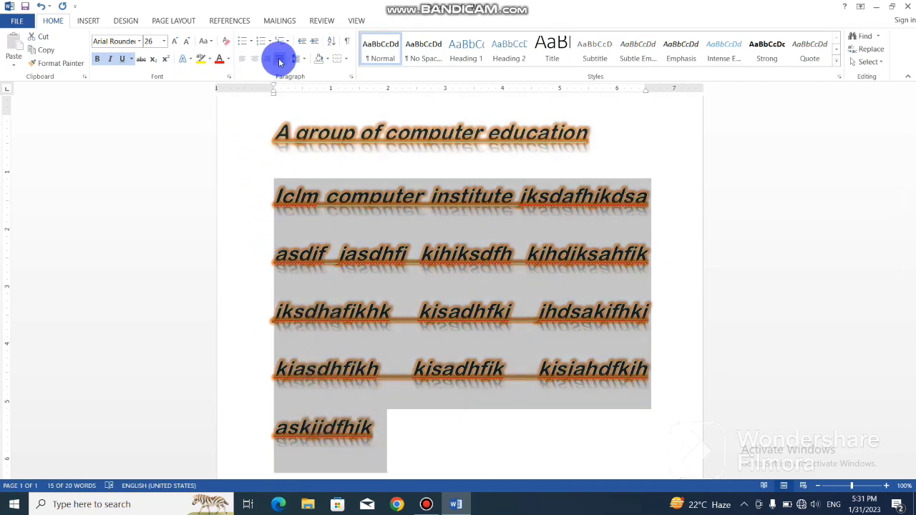
left_click(280, 62)
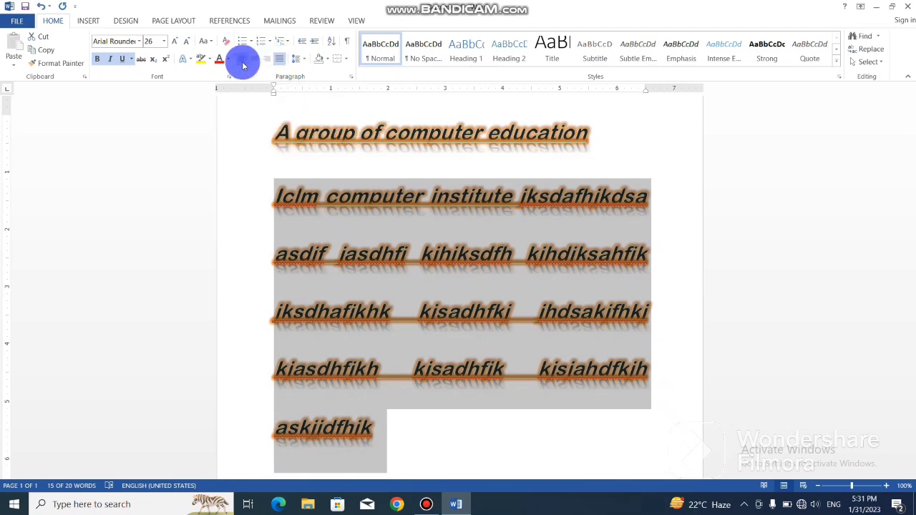
left_click(242, 62)
left_click(242, 62)
left_click(240, 63)
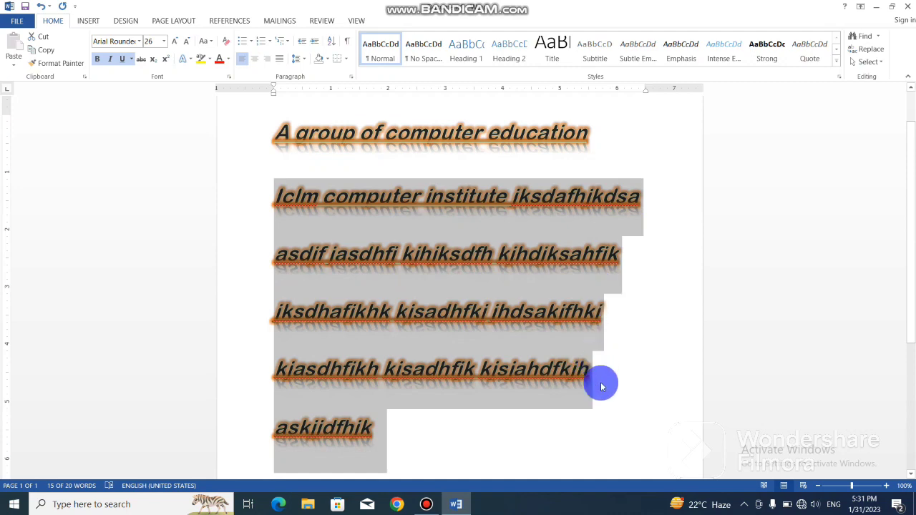
left_click(255, 61)
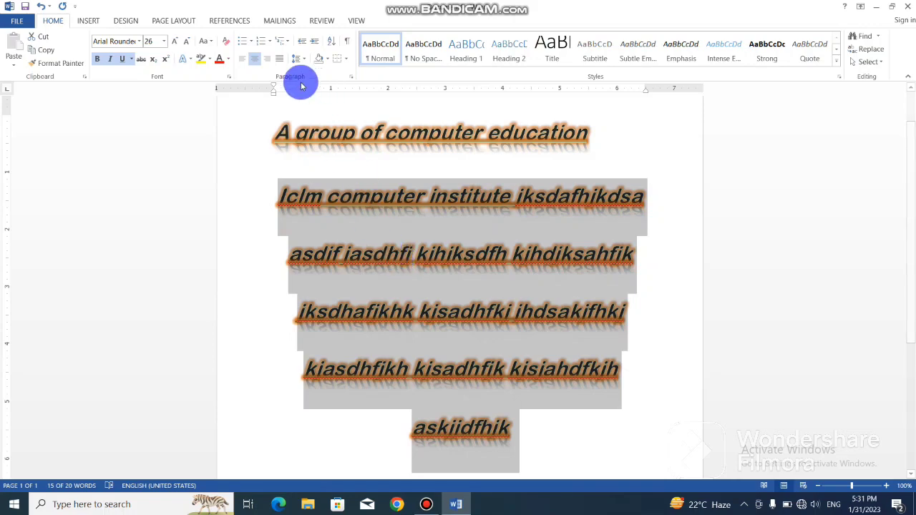
left_click(267, 59)
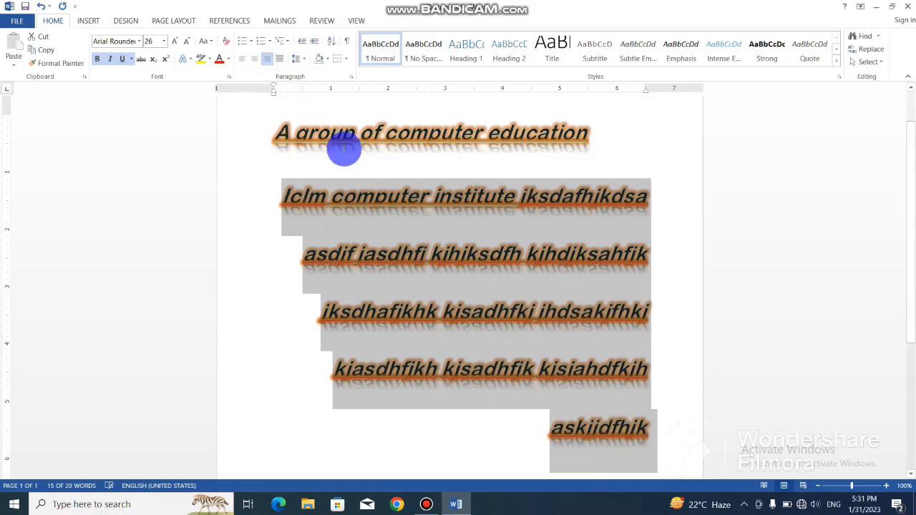
left_click(280, 60)
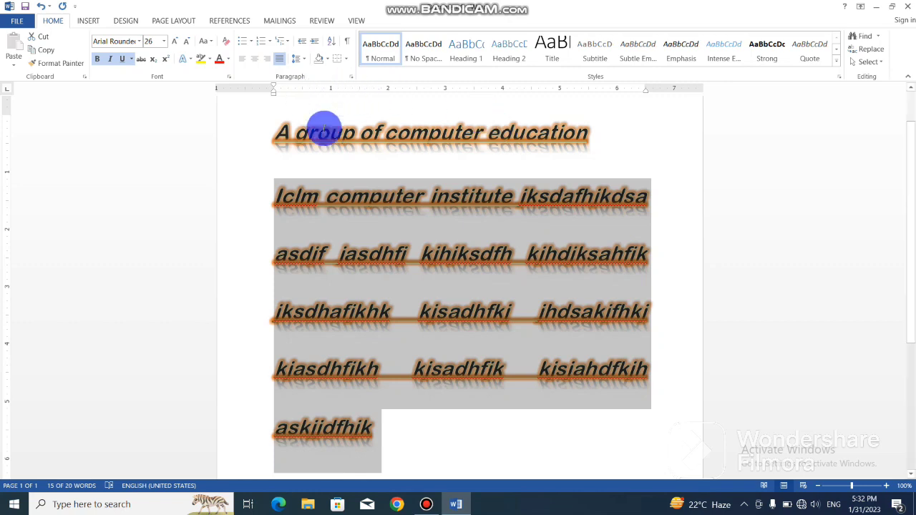
Step: Delete the filler paragraph and the first line, and turn off bold, italic and underline for new text
key("Delete")
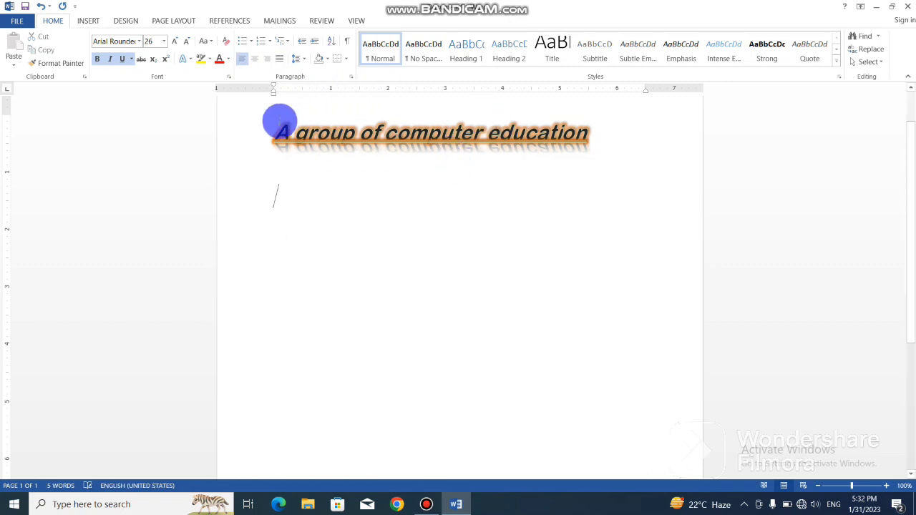
left_click(248, 135)
key("Delete")
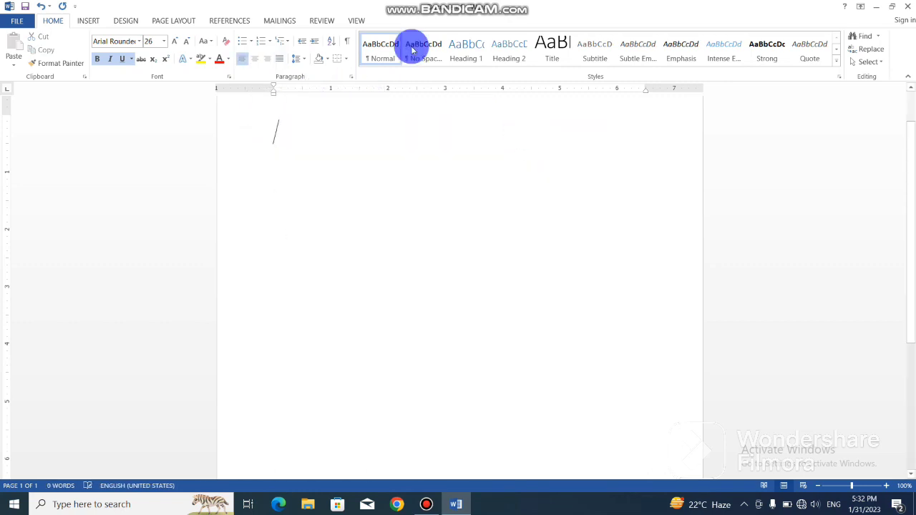
left_click(110, 58)
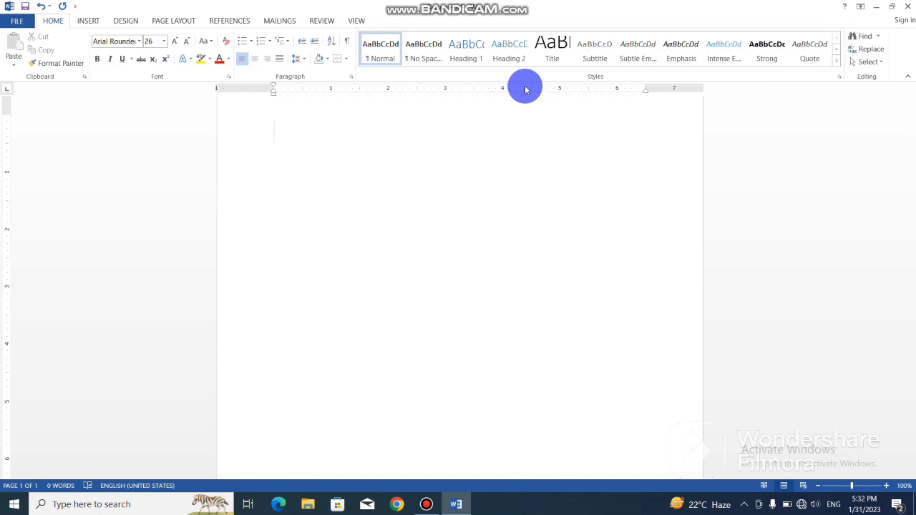
Step: Write "a group of computer education" as the first line and erase the word "education" from its end
type("a group of")
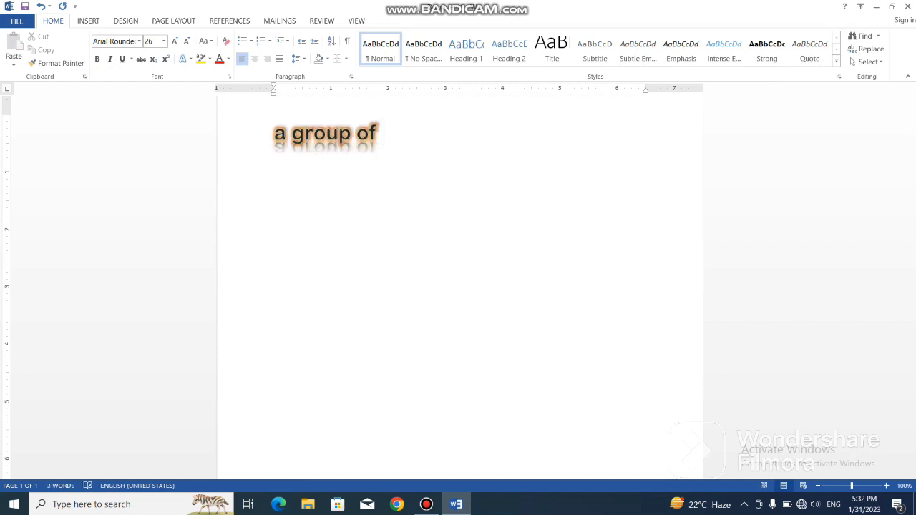
type(" computer educ")
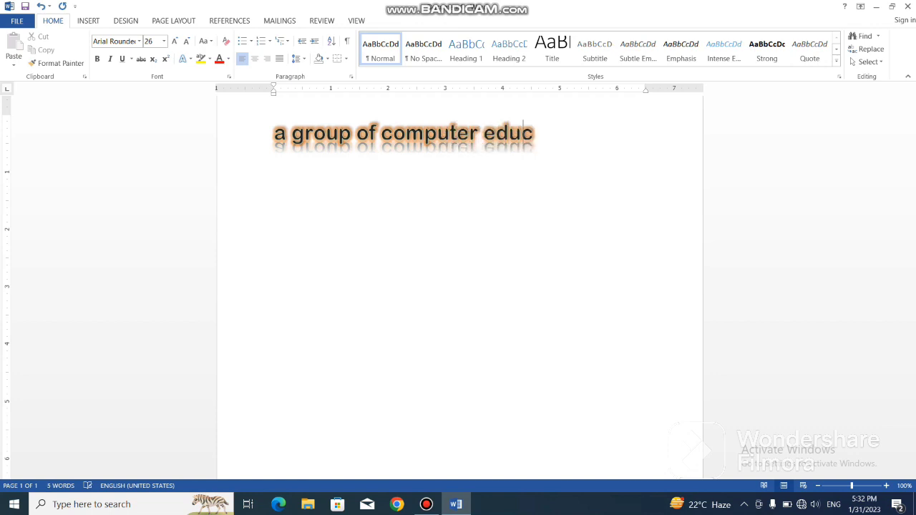
type("atio")
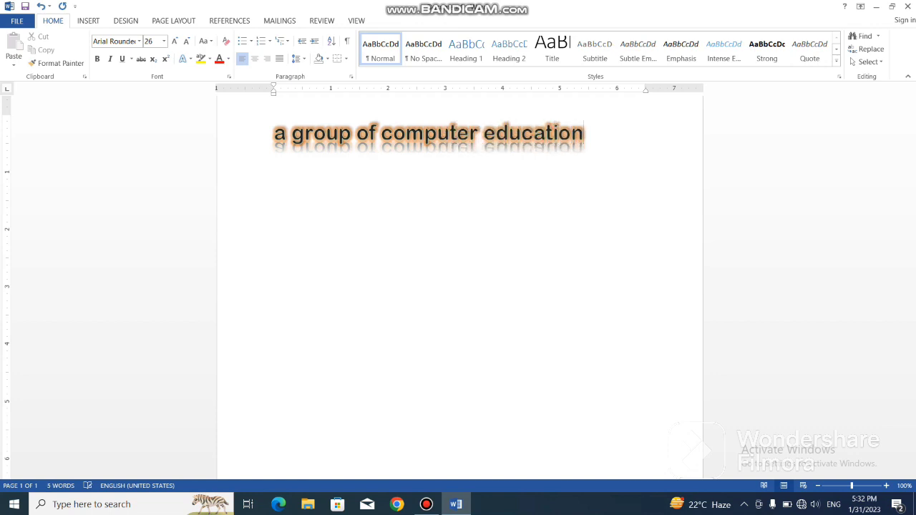
type("n")
key("BackSpace")
key("BackSpace")
key("BackSpace")
key("BackSpace")
key("BackSpace")
key("BackSpace")
key("BackSpace")
key("BackSpace")
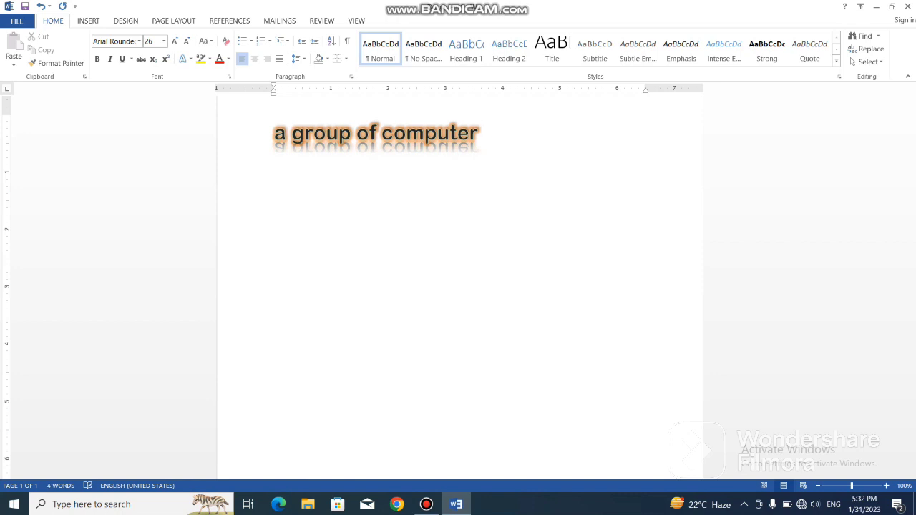
Step: Select the "a group of computer" line, grow its font two sizes to 36, and shrink it back to 26
left_click(228, 133)
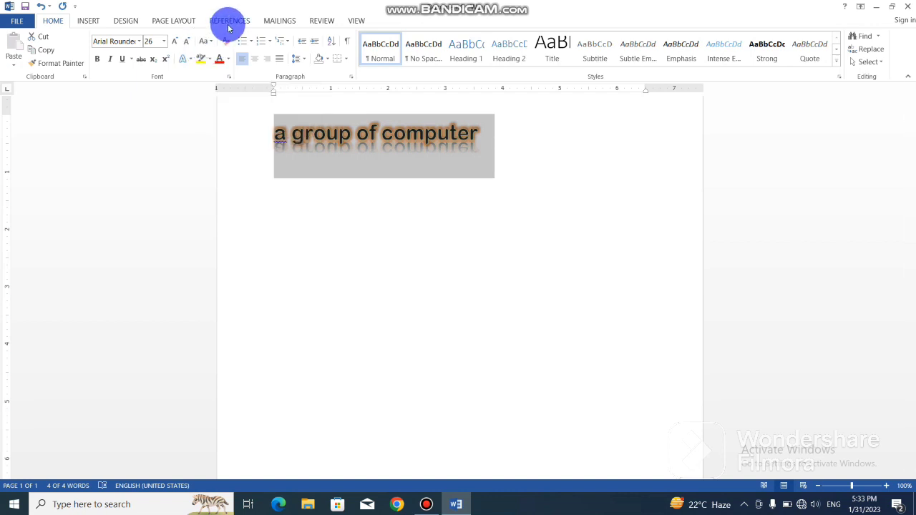
left_click(174, 44)
left_click(175, 44)
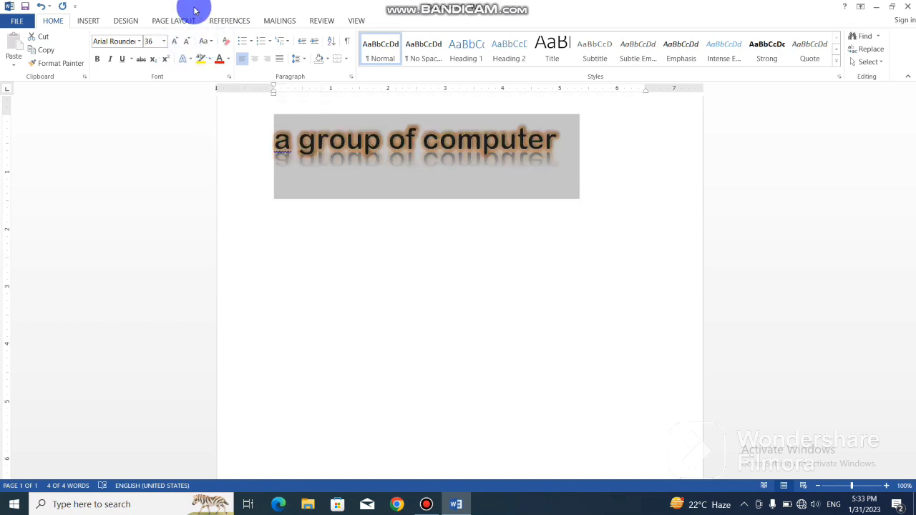
left_click(186, 41)
left_click(186, 41)
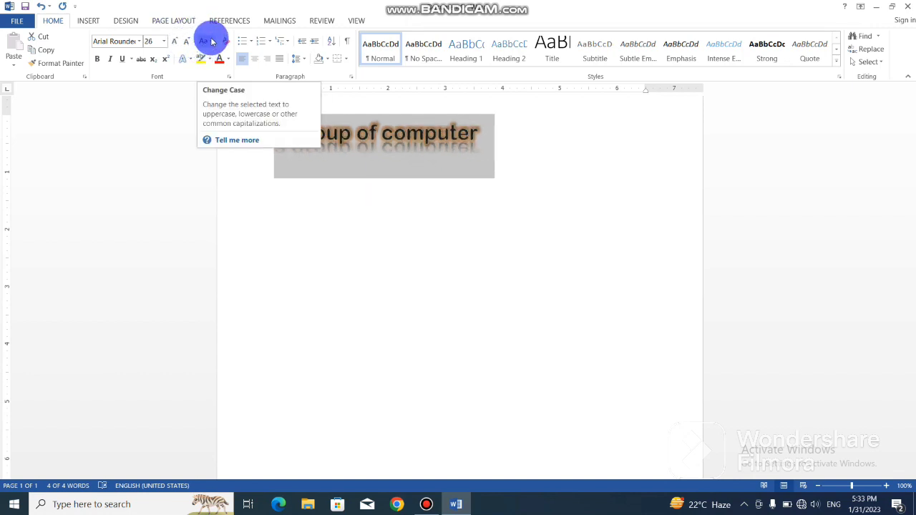
Step: Change the "a group of computer" line to UPPERCASE and switch it to Sentence case
left_click(212, 46)
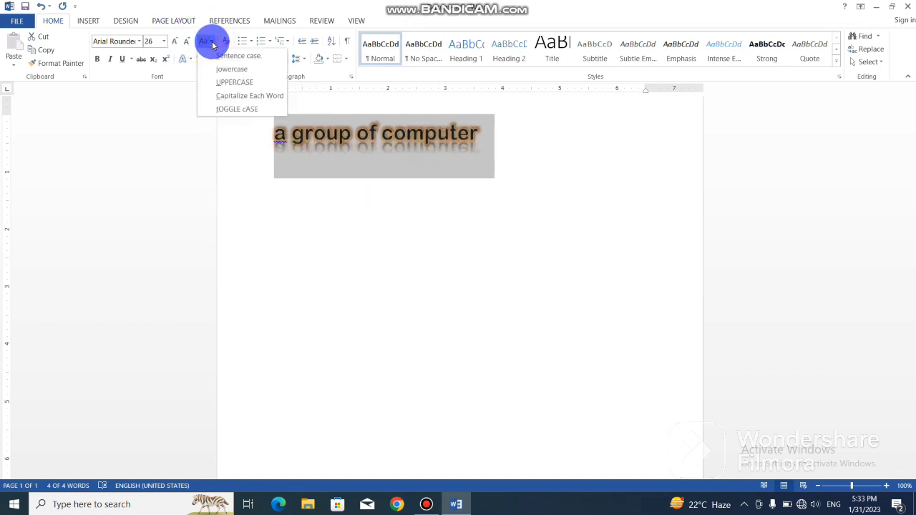
left_click(242, 85)
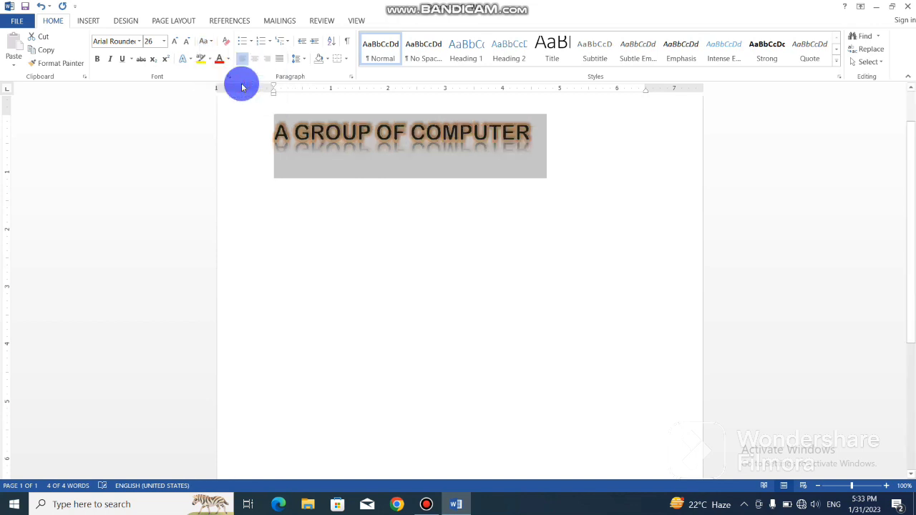
left_click(205, 41)
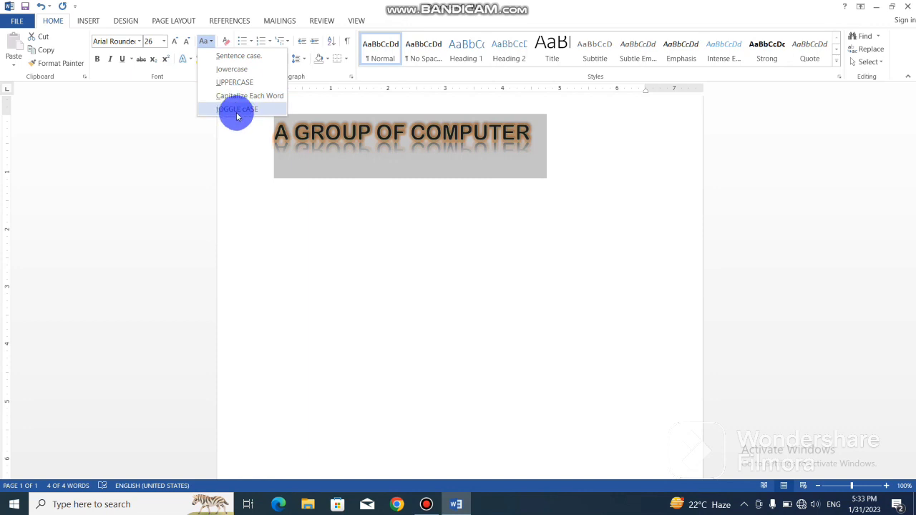
left_click(230, 57)
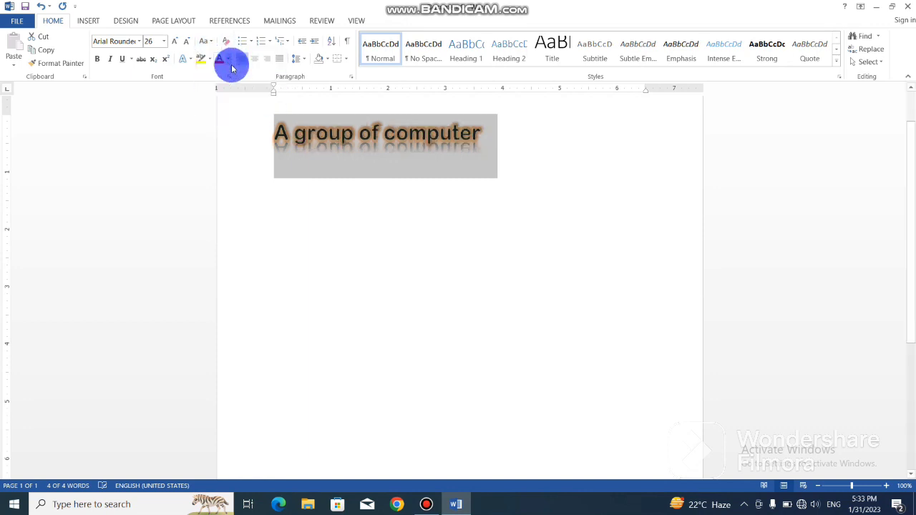
Step: Add a new paragraph below the first line containing "Iclm computer"
left_click(482, 130)
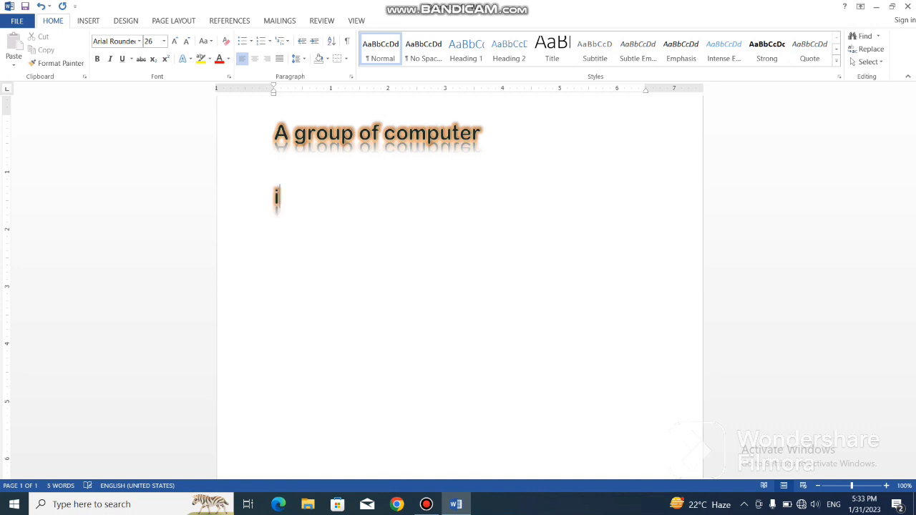
type("iclm ")
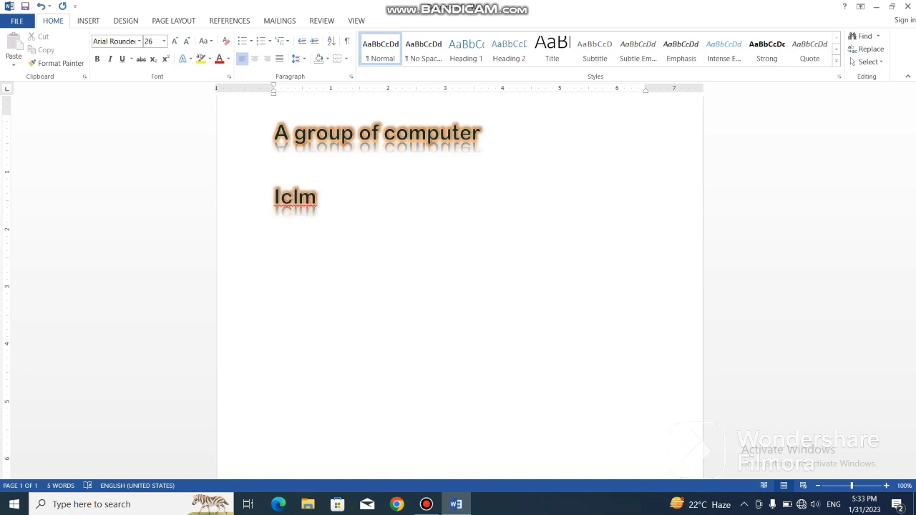
type("computer")
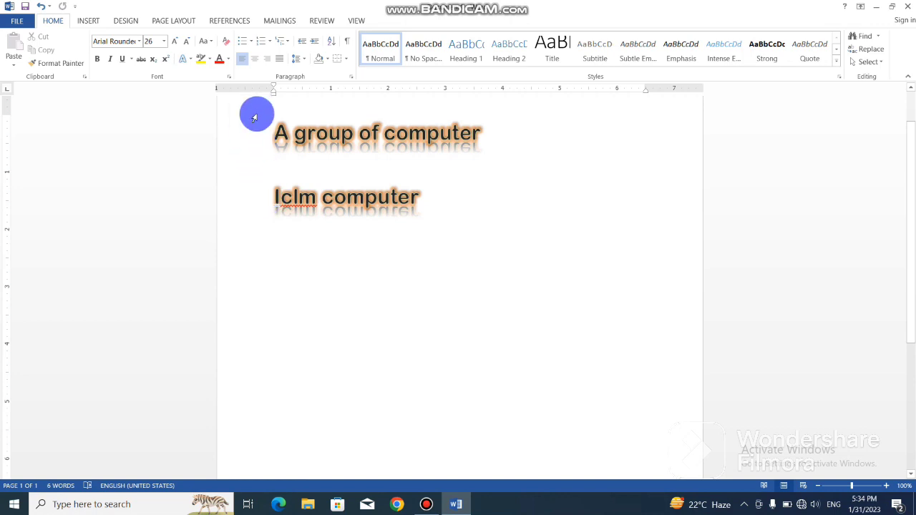
Step: Change the "A group of computer" and "Iclm computer" lines to lowercase
left_click_drag(243, 131, 296, 231)
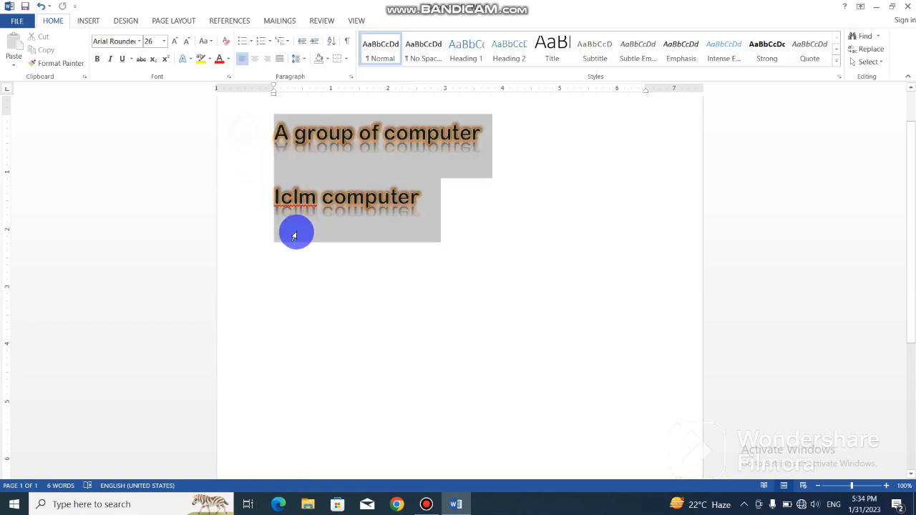
left_click(210, 43)
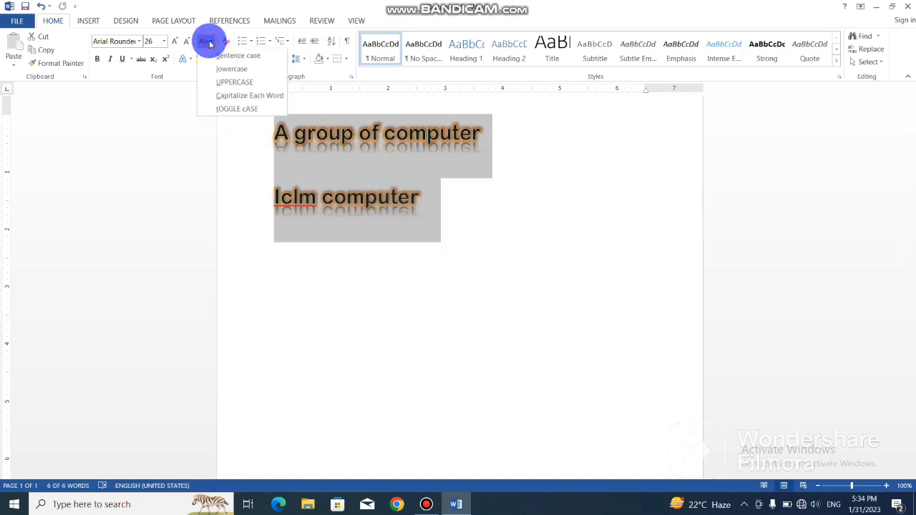
left_click(236, 70)
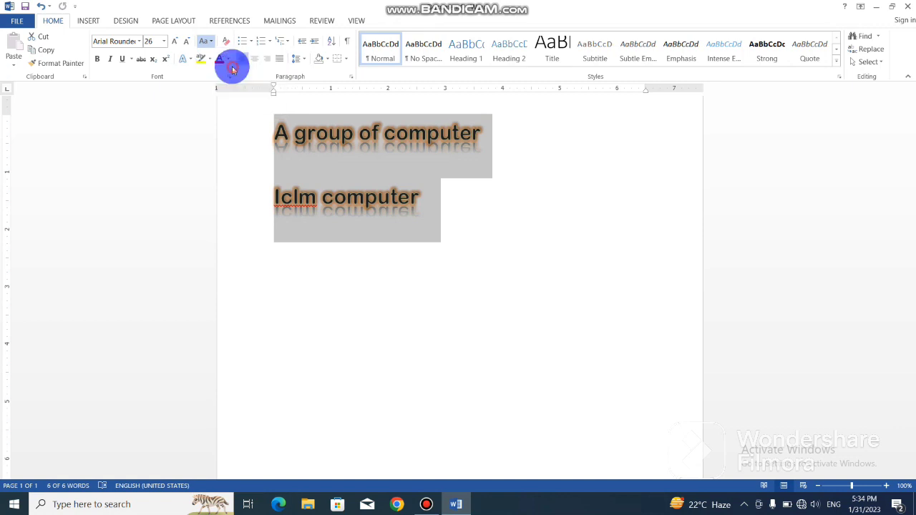
left_click(308, 203)
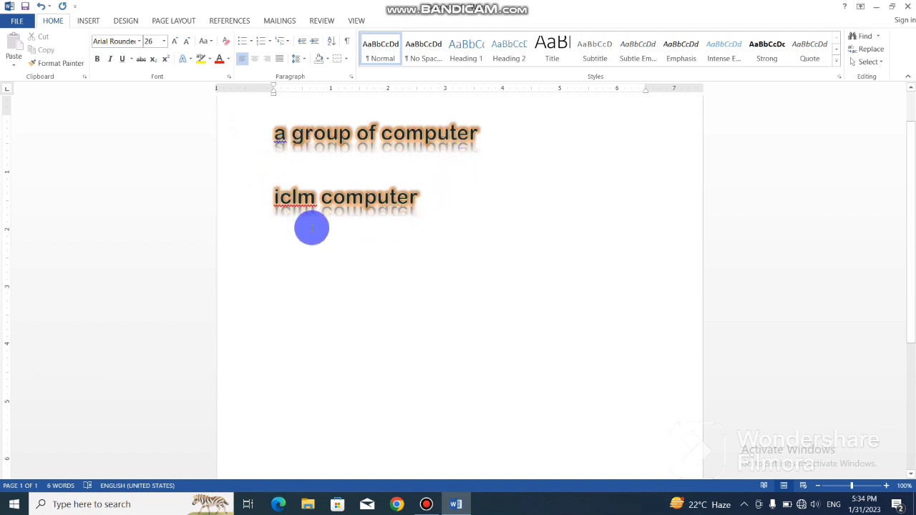
Step: Change both lines of text to UPPERCASE
left_click(231, 130)
left_click_drag(260, 182, 269, 208)
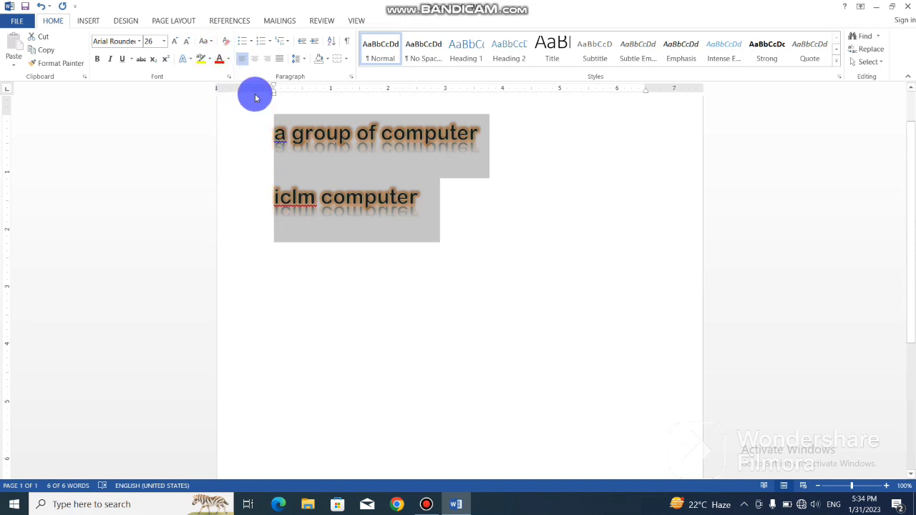
left_click(207, 43)
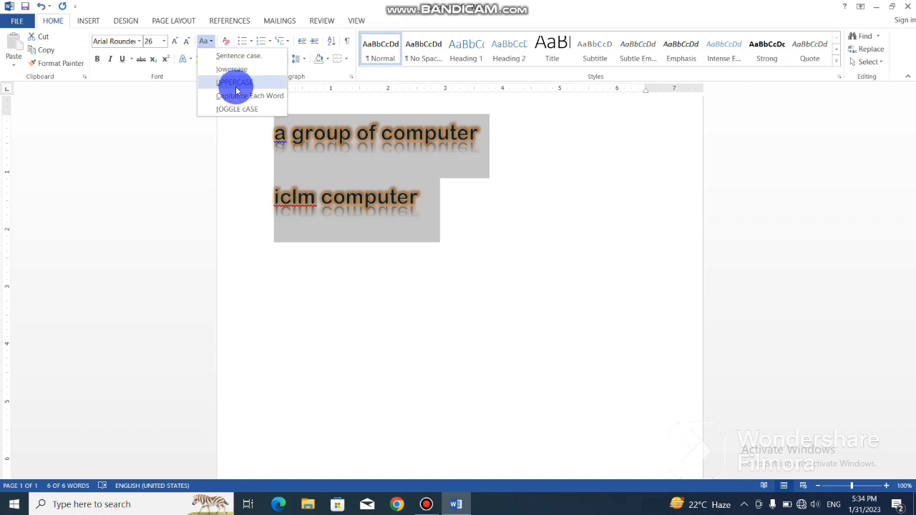
left_click(236, 85)
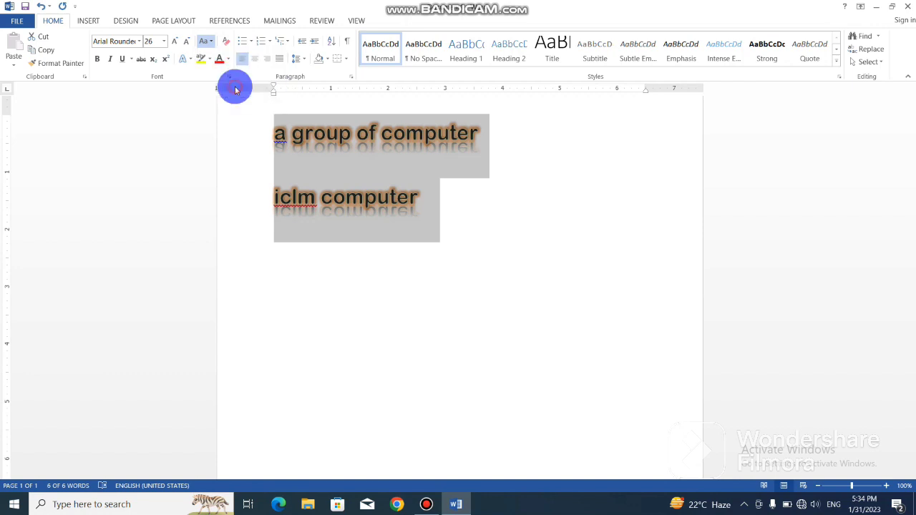
left_click(445, 196)
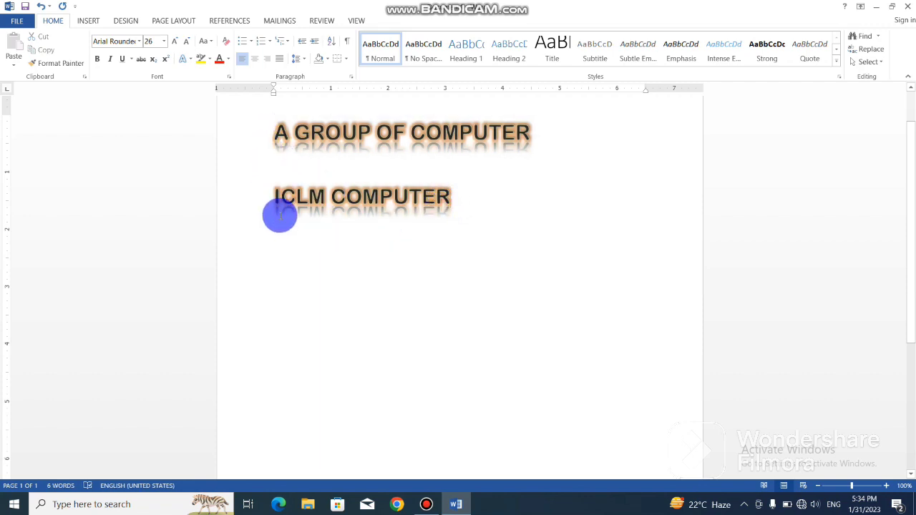
Step: Change the case of both computer lines to Capitalize Each Word
triple_click(222, 150)
left_click(206, 41)
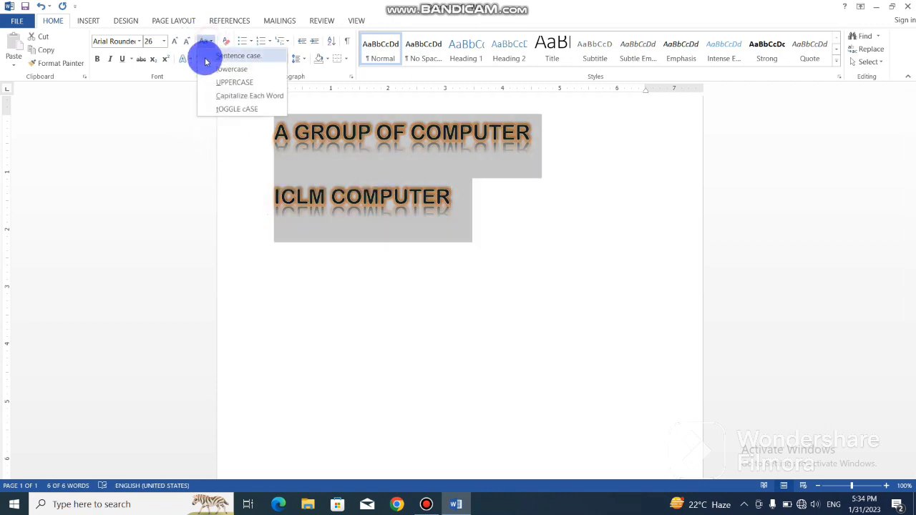
left_click(255, 101)
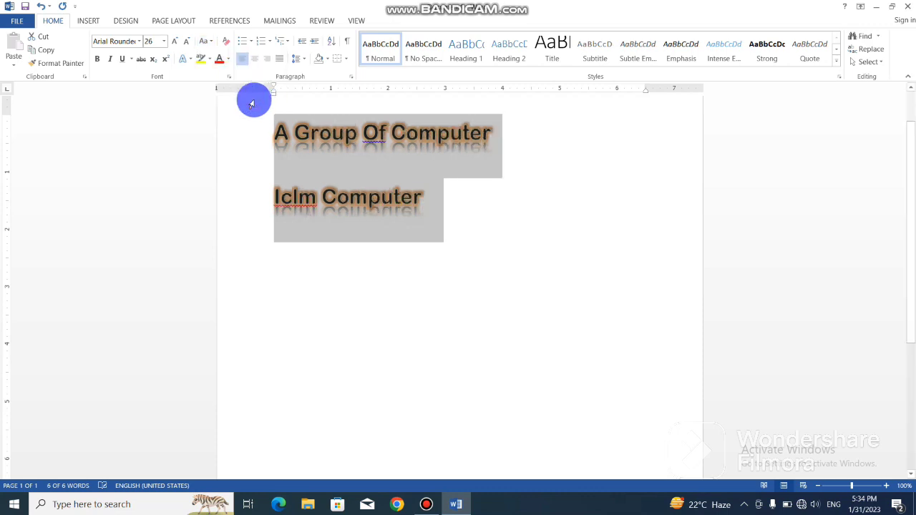
left_click(341, 215)
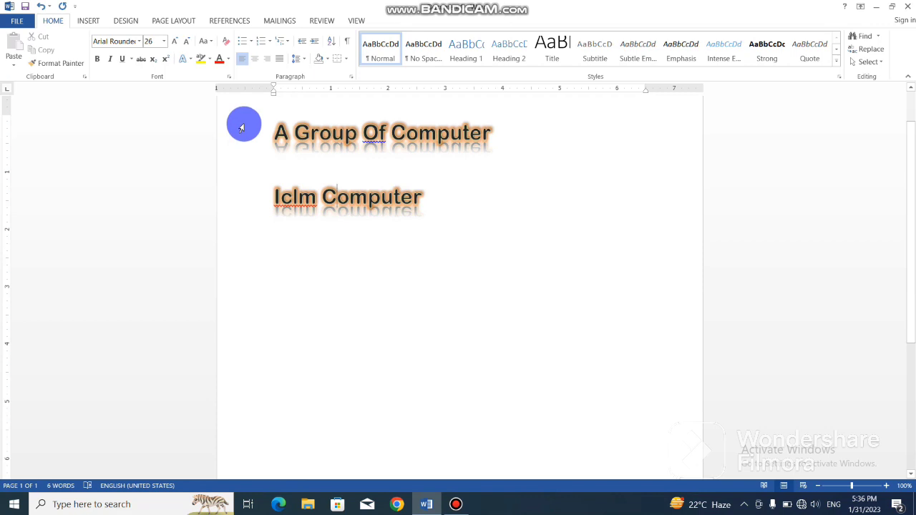
left_click_drag(244, 126, 278, 219)
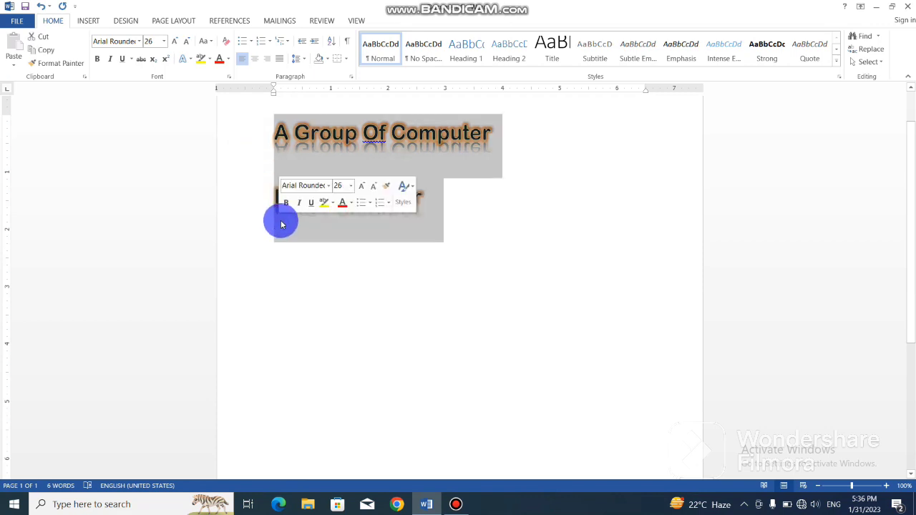
left_click(441, 206)
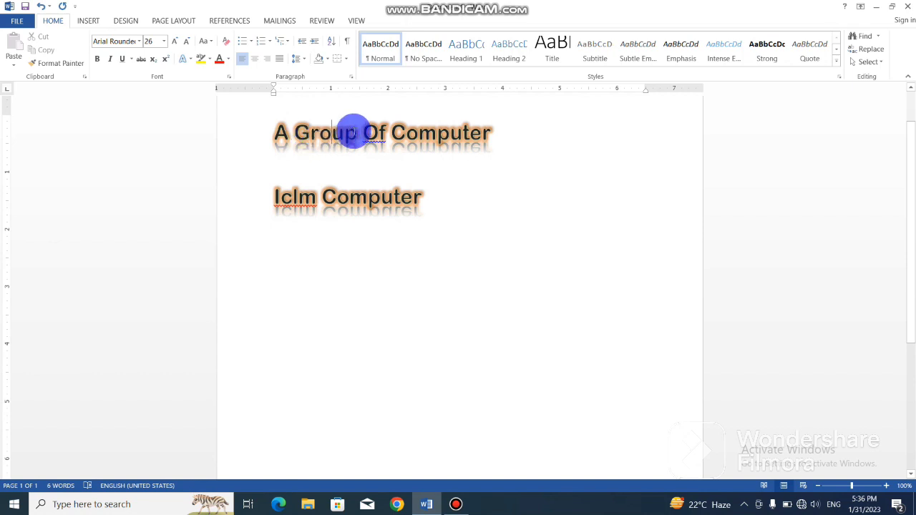
left_click(309, 131)
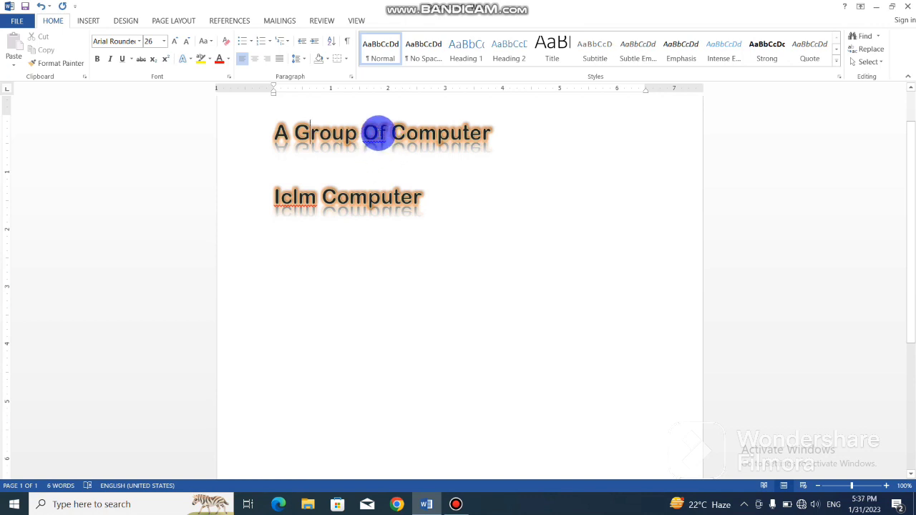
Step: Apply tOGGLE cASE to both lines of text
left_click_drag(246, 136, 285, 226)
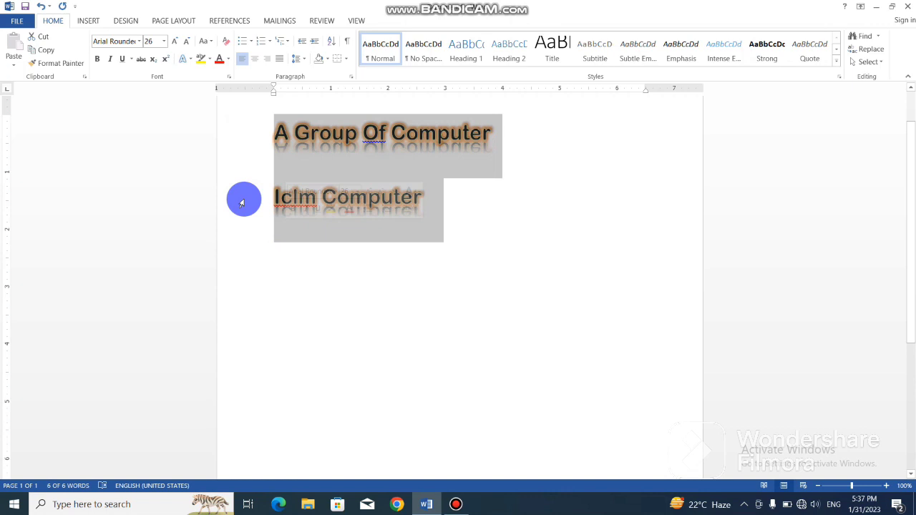
left_click(211, 44)
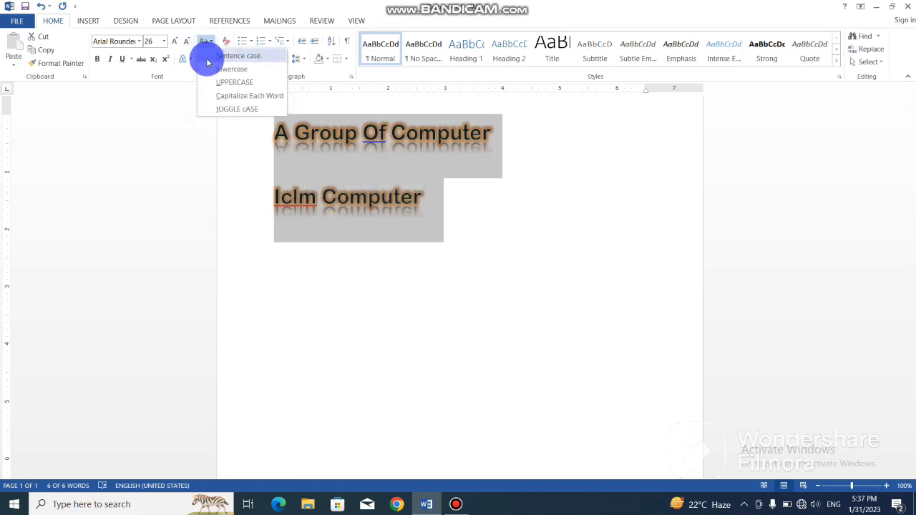
left_click(243, 111)
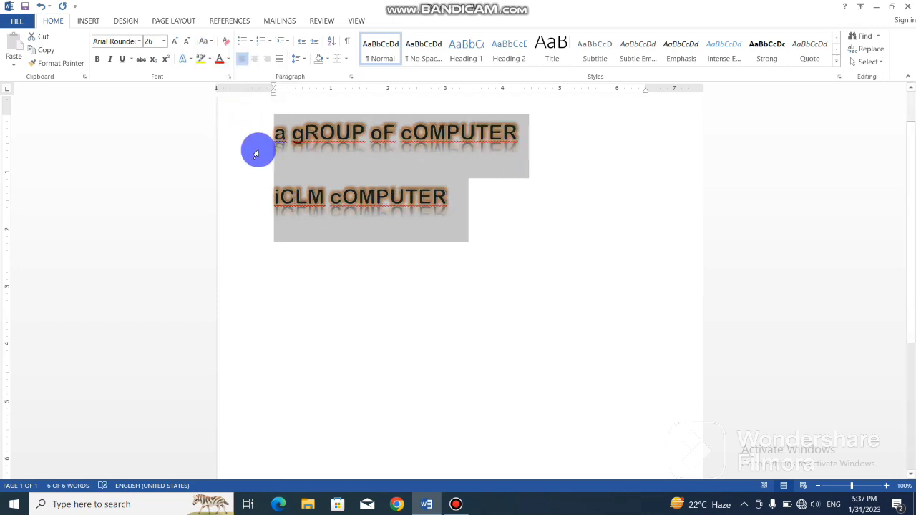
left_click(352, 199)
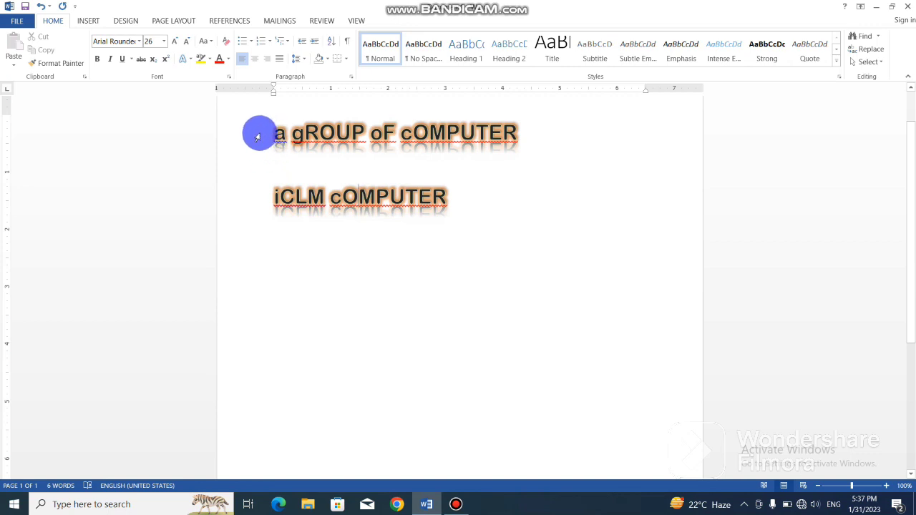
Step: Reapply tOGGLE cASE twice to the two lines, inverting their letter case each time
left_click_drag(250, 135, 307, 235)
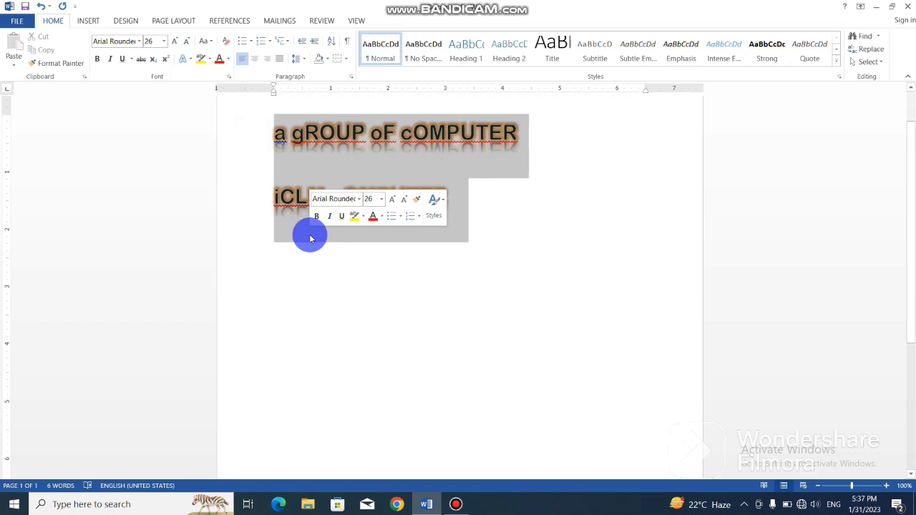
left_click(205, 43)
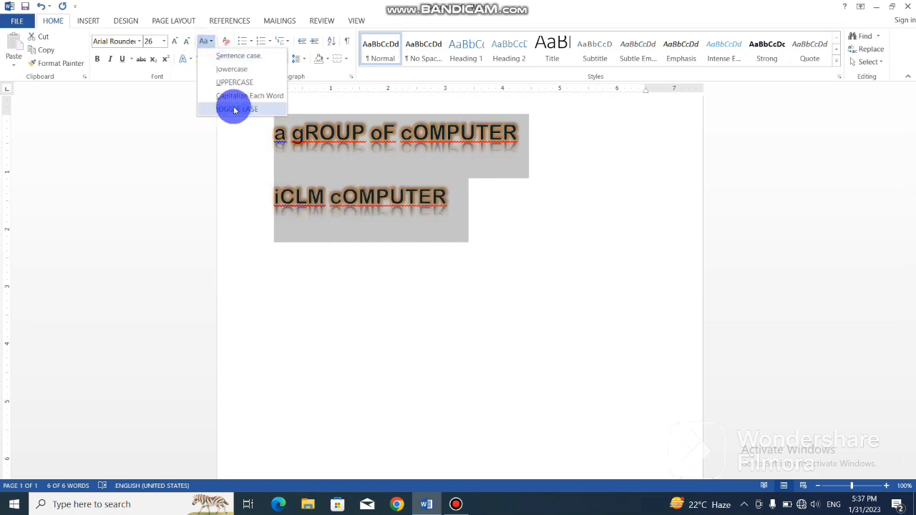
left_click(234, 110)
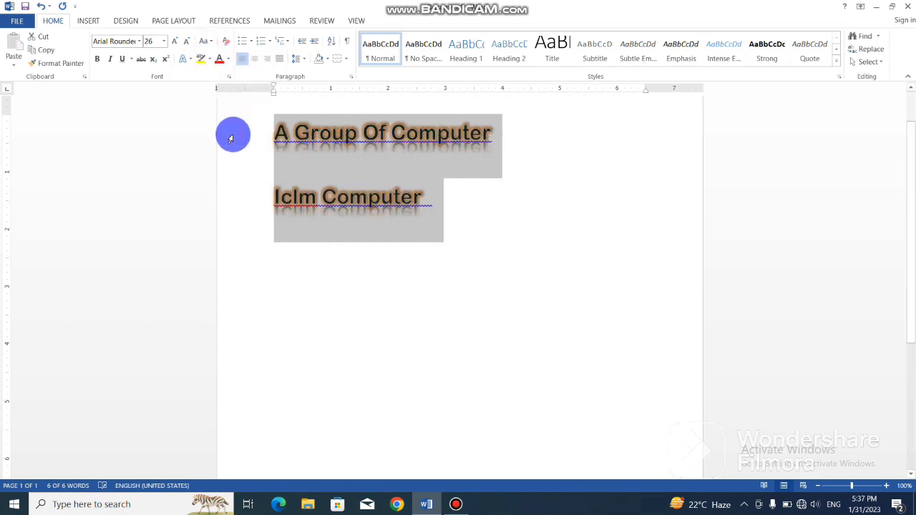
left_click(204, 42)
left_click(229, 111)
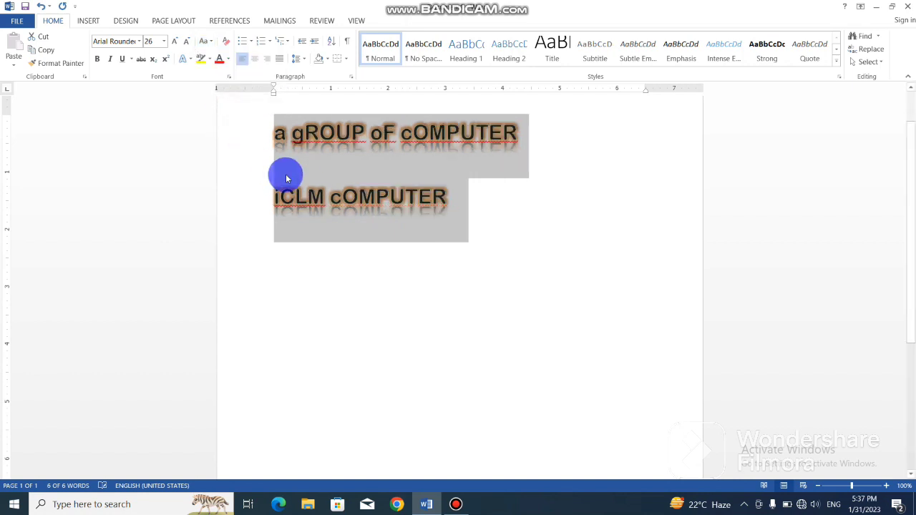
left_click(352, 144)
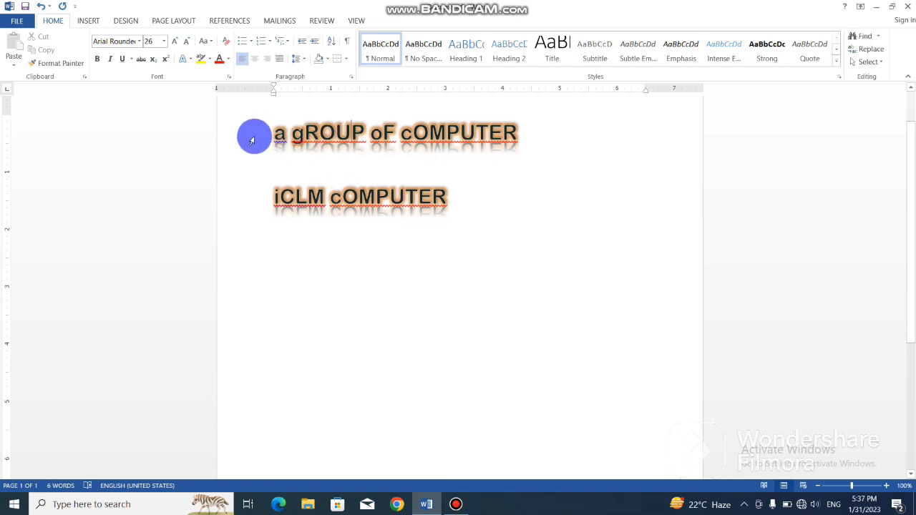
Step: Change both toggled-case lines to Sentence case
left_click_drag(236, 133, 276, 224)
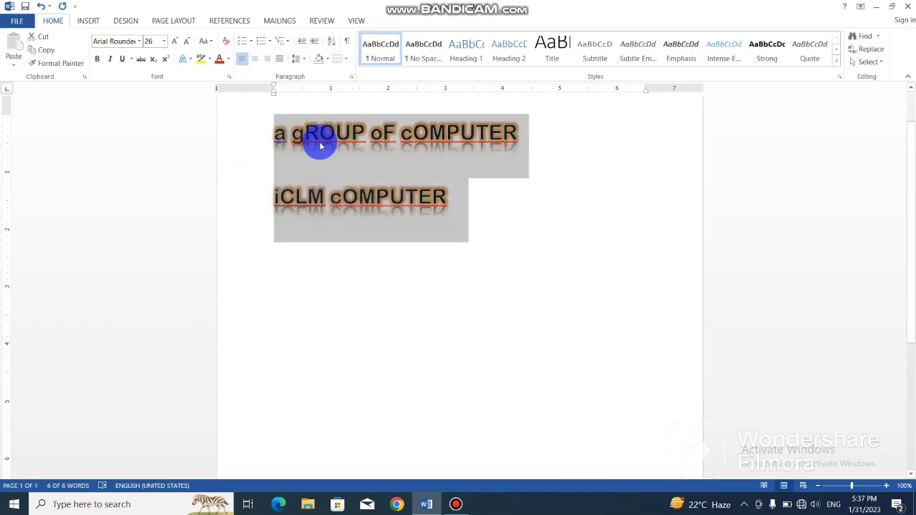
left_click(206, 41)
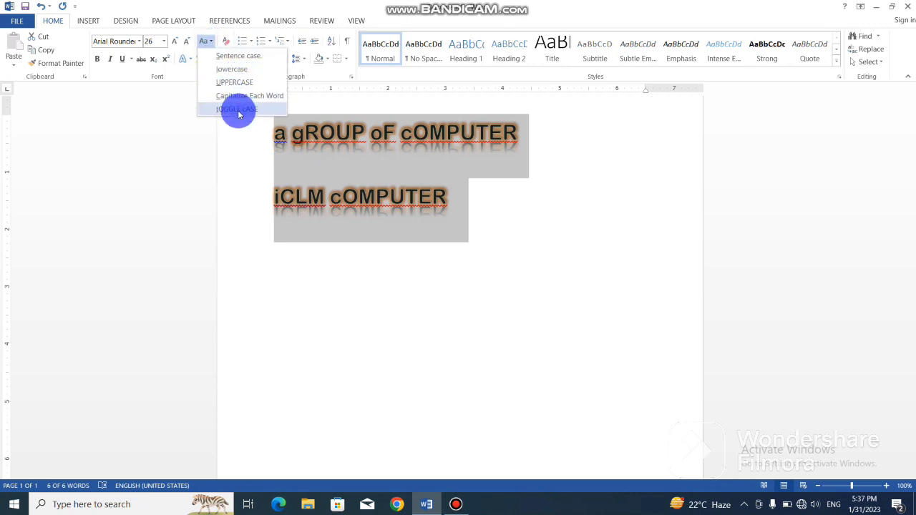
left_click(226, 56)
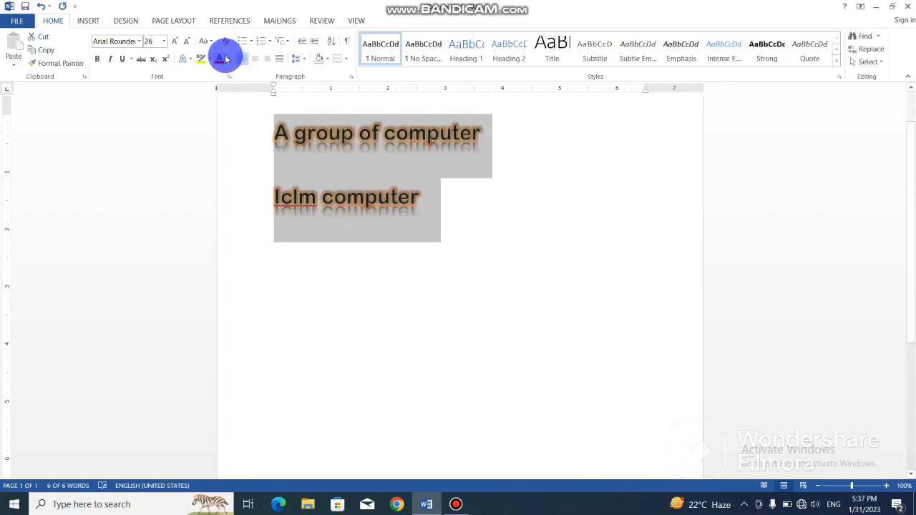
left_click(421, 204)
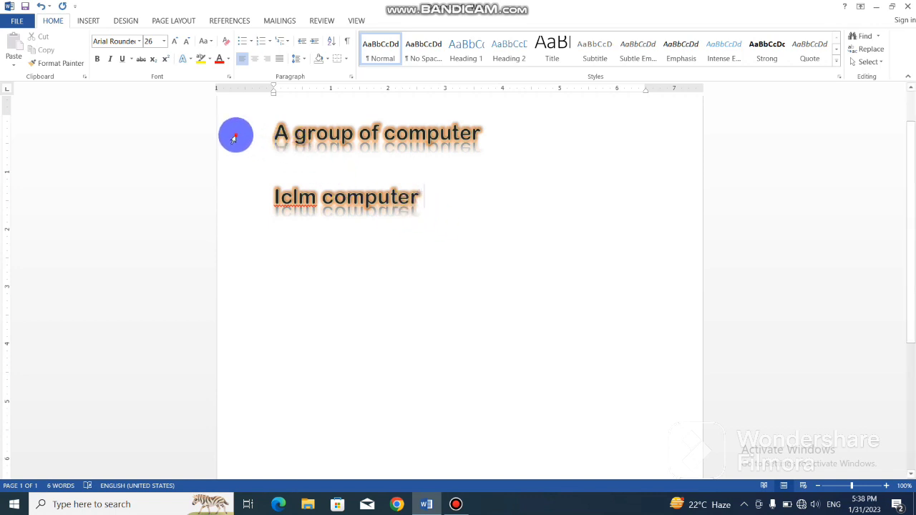
Step: Turn the "A group of computer" and "Iclm computer" lines into a bulleted list with the arrowhead bullet
left_click_drag(233, 139, 274, 219)
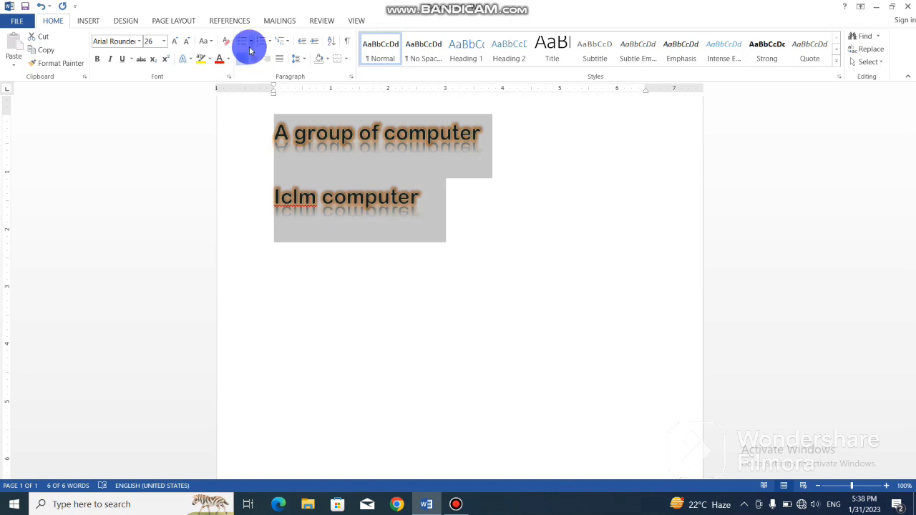
left_click(252, 43)
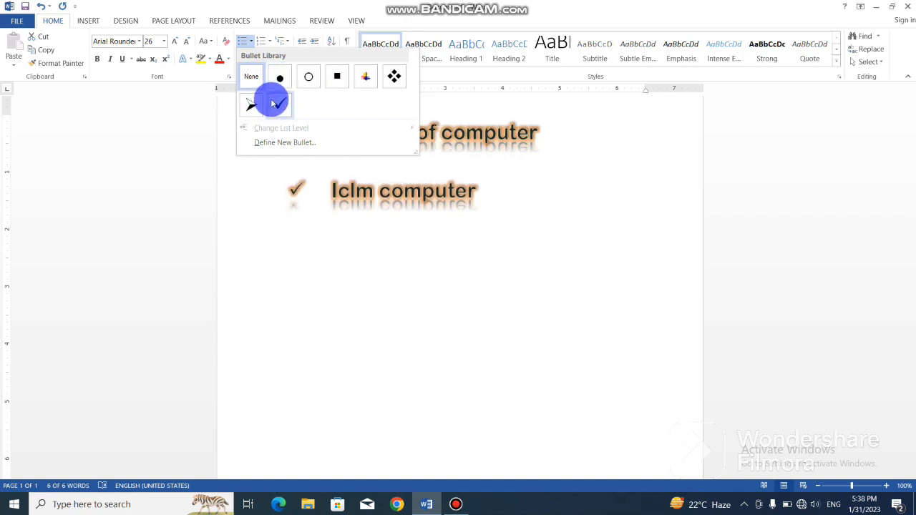
left_click(251, 105)
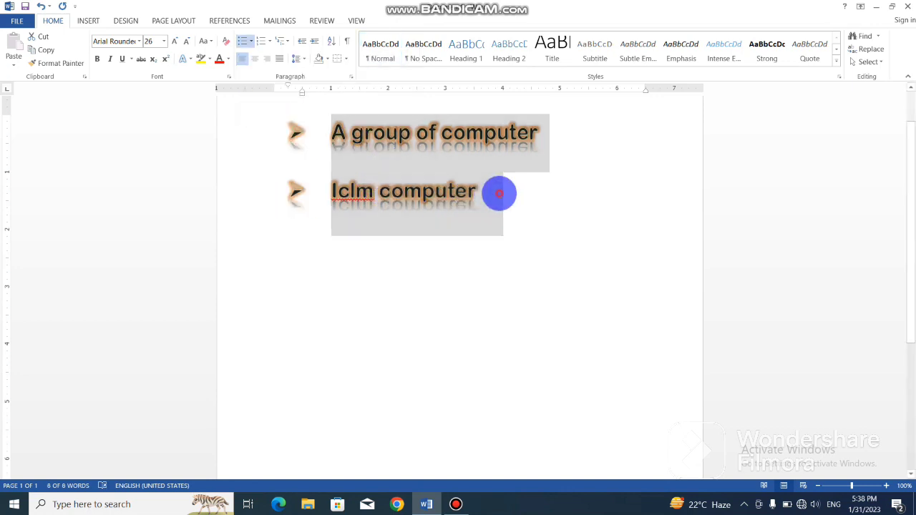
Step: Add two bulleted items below "Iclm computer" with the filler text "ajhkdjkdsahjkdshkjfsda" and "hasdhfgdsahjfsdafksdajj"
left_click(499, 193)
key("Return")
type("ajhkdj")
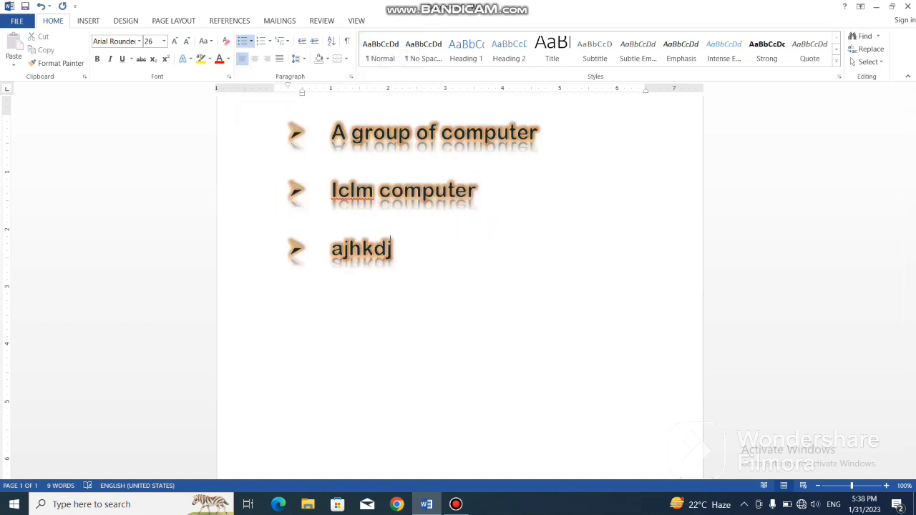
type("kdsahjkdshkjfsda")
key("Return")
type("hasdhfgdsa")
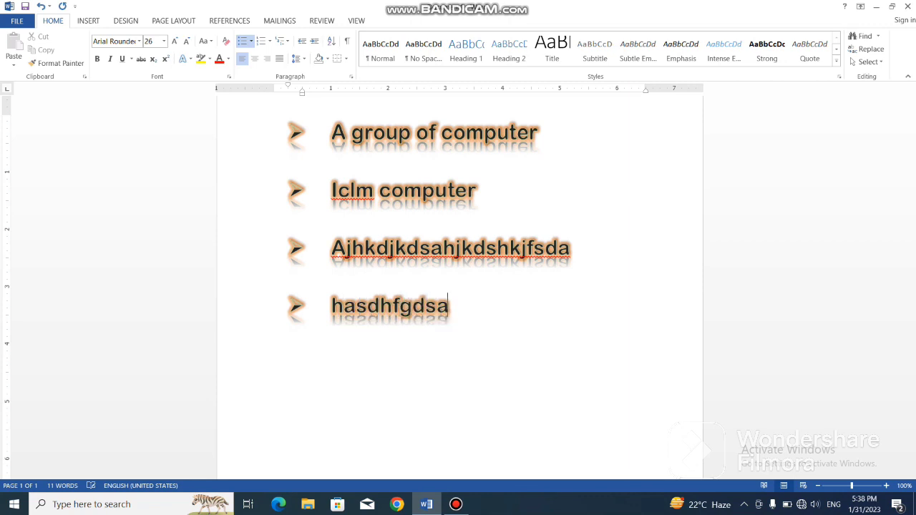
type("hjfsdafksdajj")
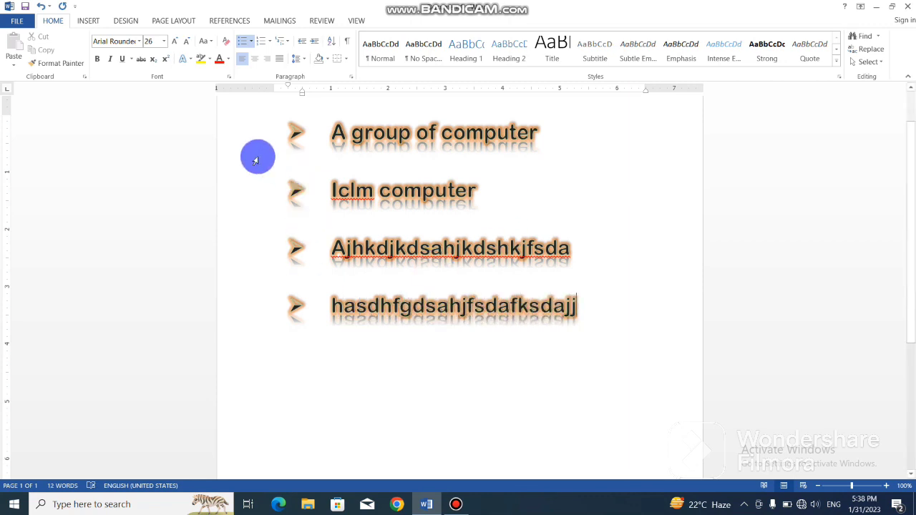
Step: Remove the arrowhead bullets from the four lines and number them with the a) b) c) format instead
left_click_drag(225, 133, 321, 323)
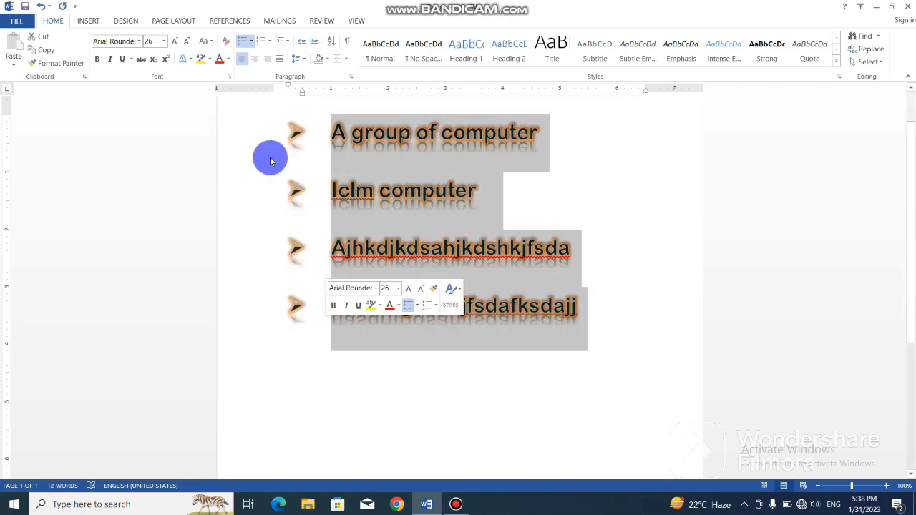
left_click(249, 41)
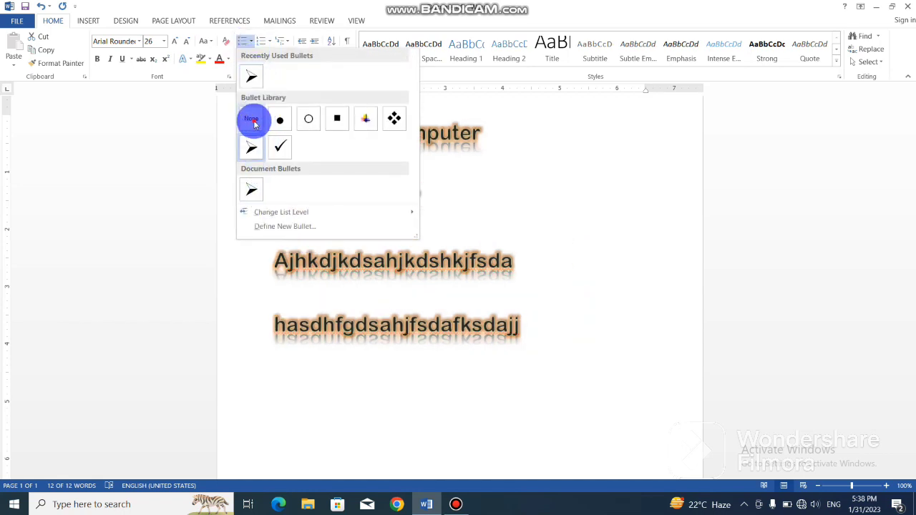
left_click(253, 123)
left_click(272, 43)
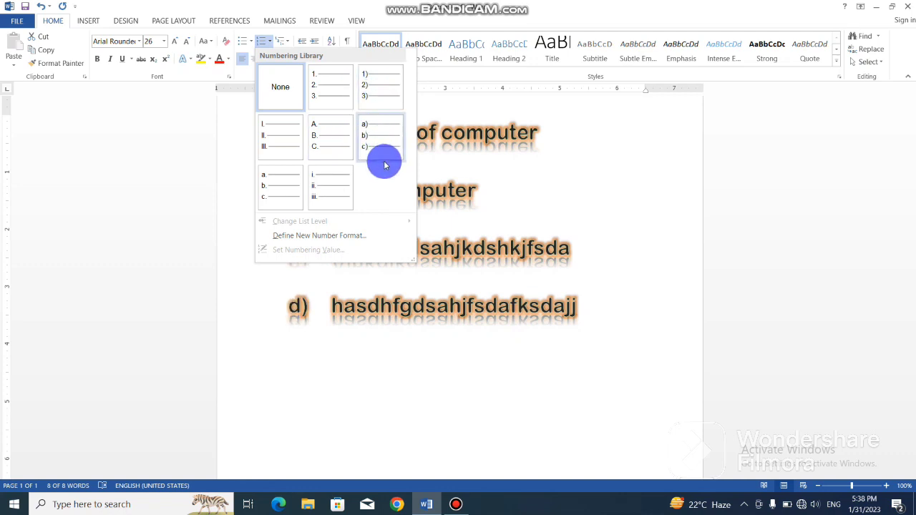
left_click(370, 143)
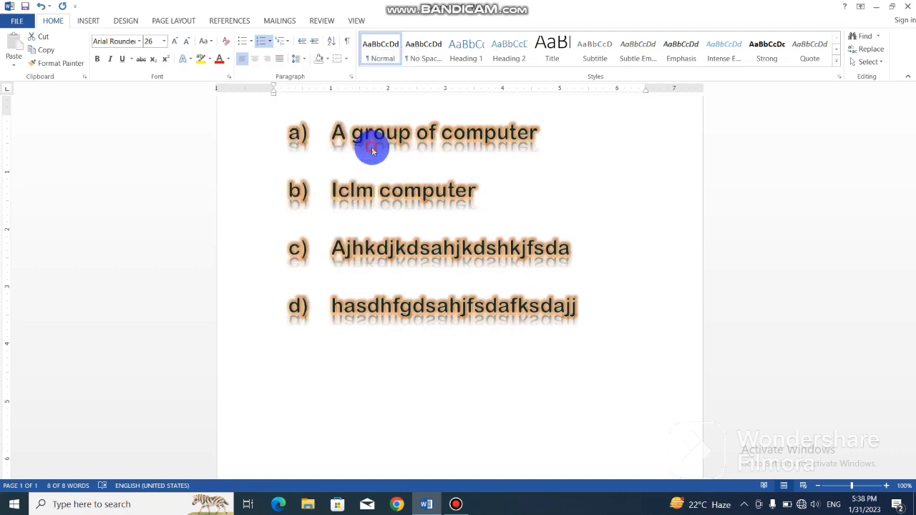
Step: Try the multilevel list with Article and Section headings on all four lines and undo it
key("ctrl+a")
left_click(289, 43)
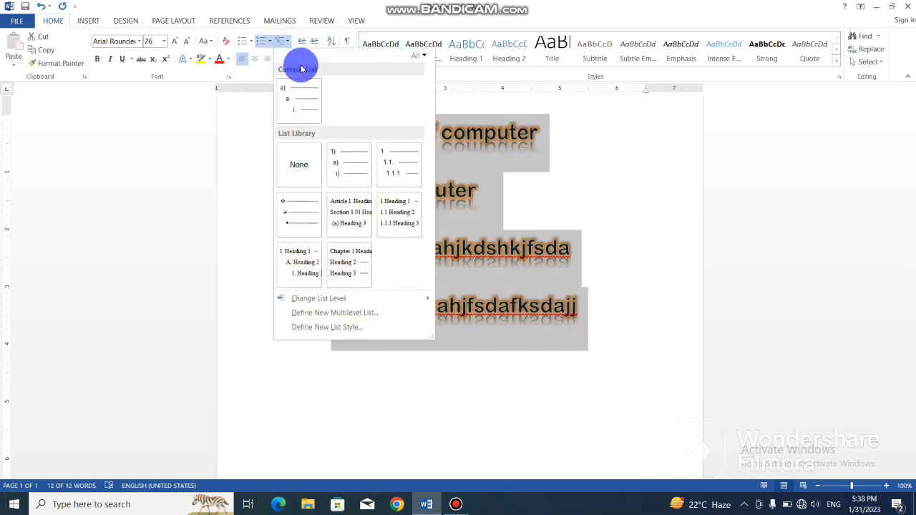
left_click(349, 243)
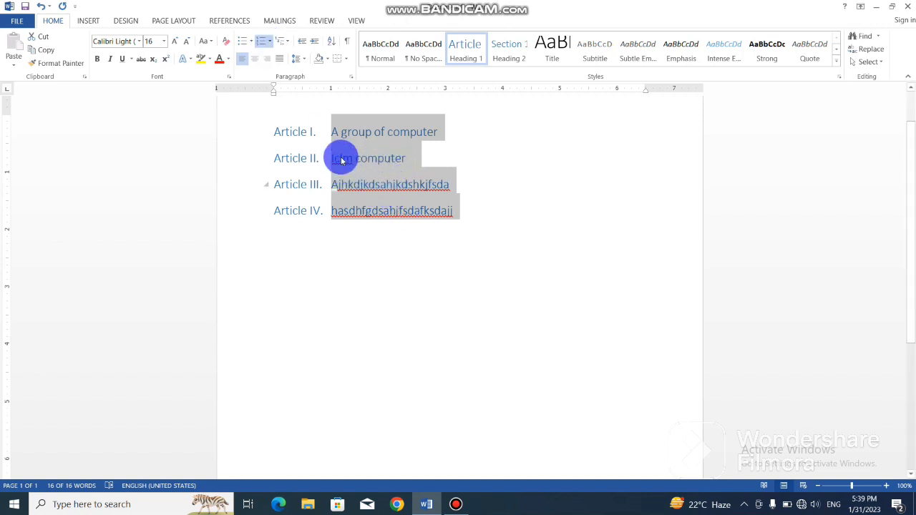
left_click(341, 158)
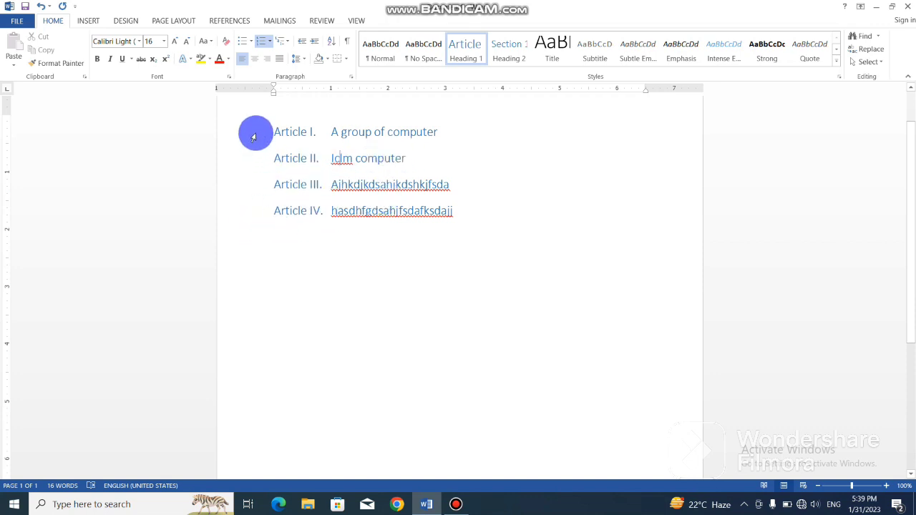
left_click_drag(253, 137, 321, 239)
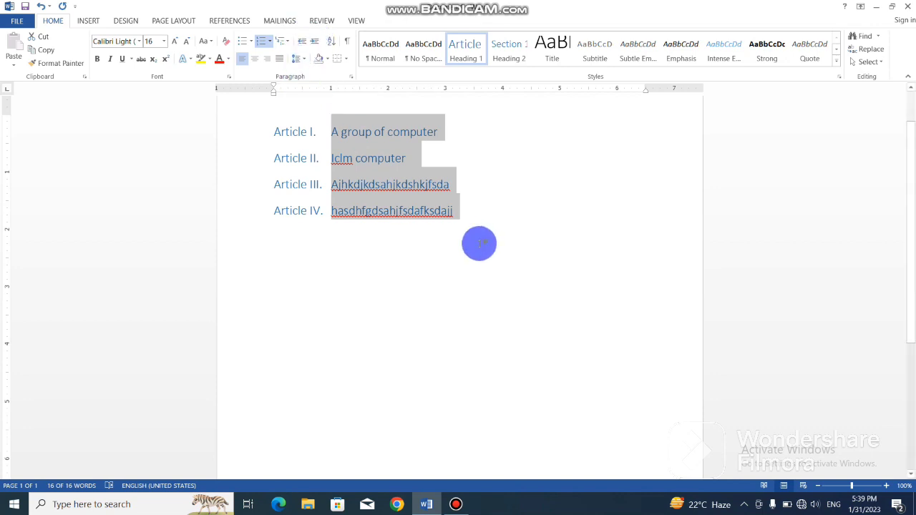
key("ctrl+z")
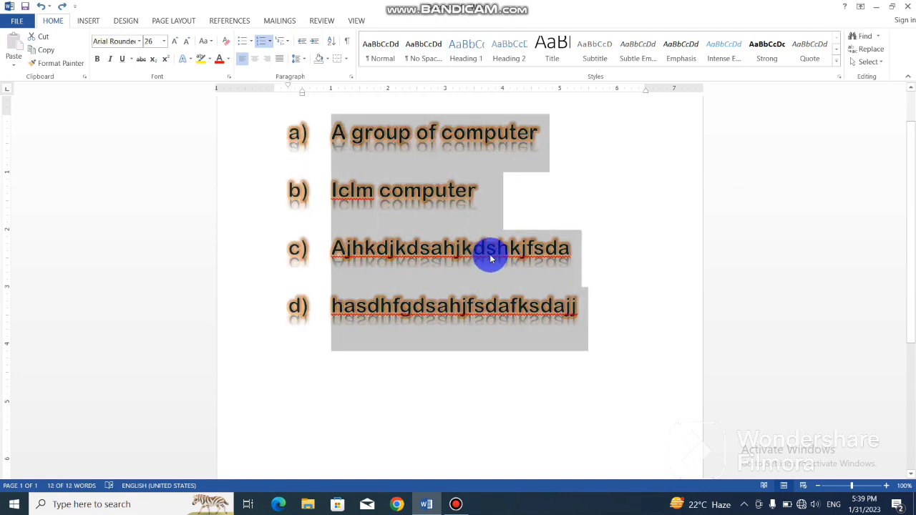
Step: Increase the indent of the four lettered lines repeatedly until they sit well toward the right margin
left_click(316, 44)
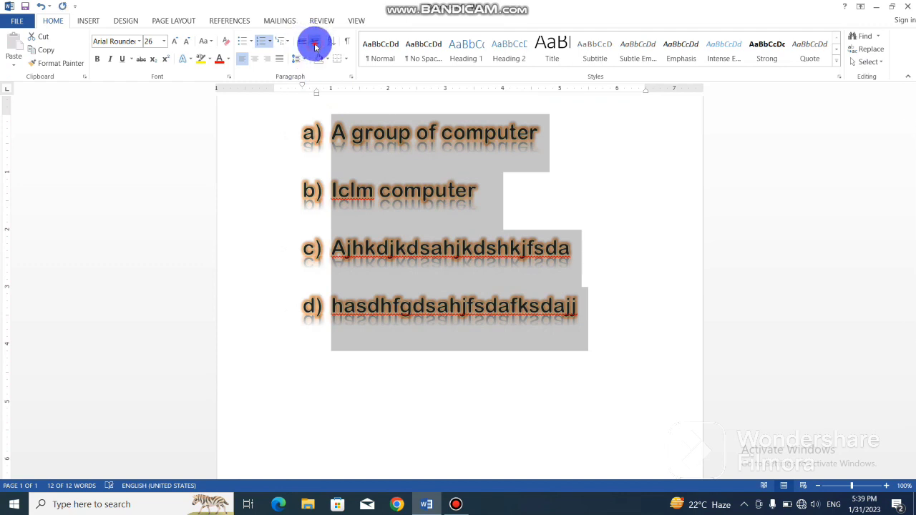
left_click(316, 45)
left_click(315, 44)
left_click(316, 44)
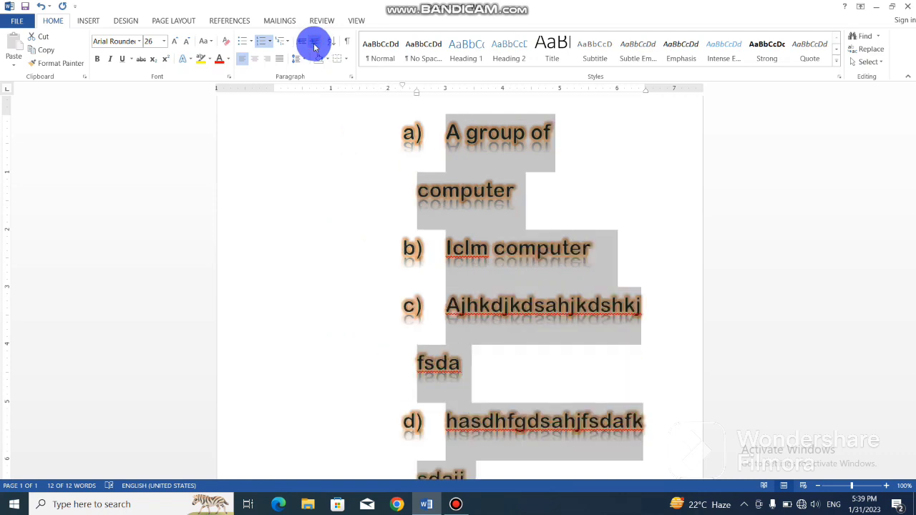
Step: Decrease the indent of the lettered list repeatedly until its letters sit at the left margin
left_click(303, 44)
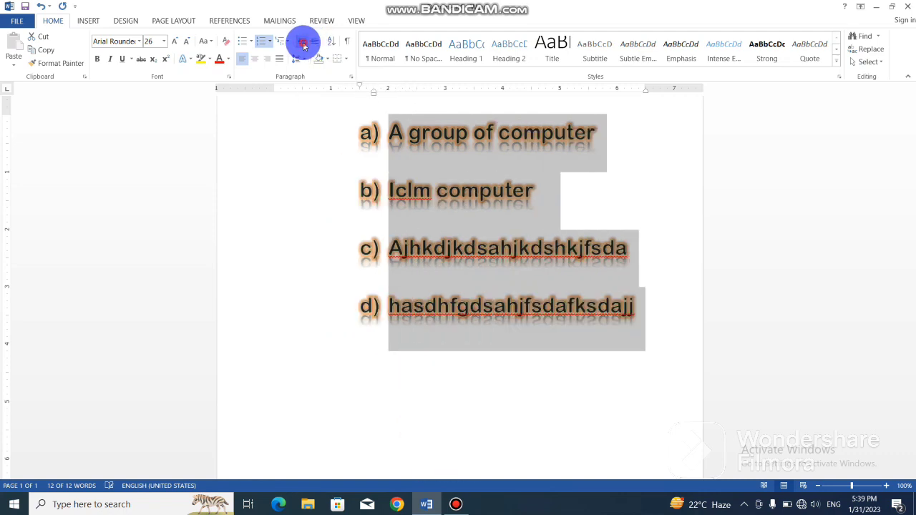
left_click(303, 45)
left_click(304, 44)
left_click(304, 45)
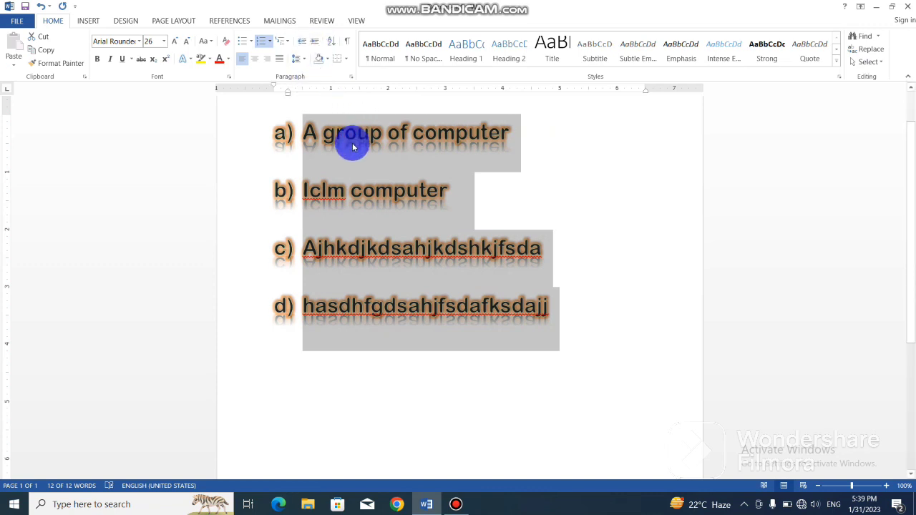
Step: Increase the lettered list's indent by a few levels and reduce it again by one level
left_click(315, 41)
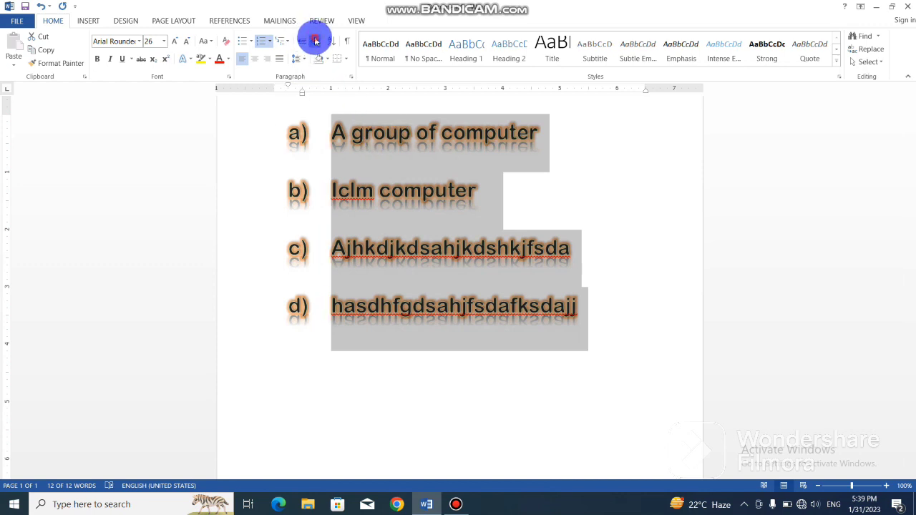
left_click(315, 42)
left_click(315, 41)
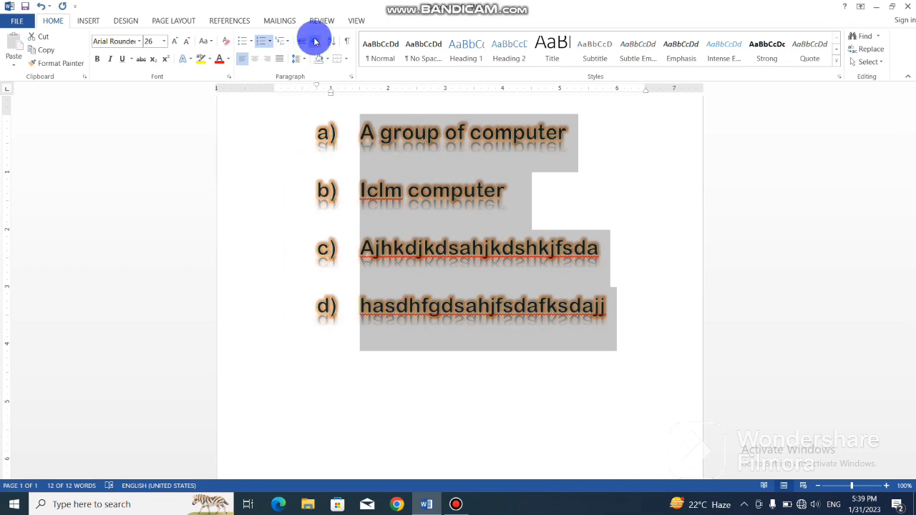
left_click(303, 44)
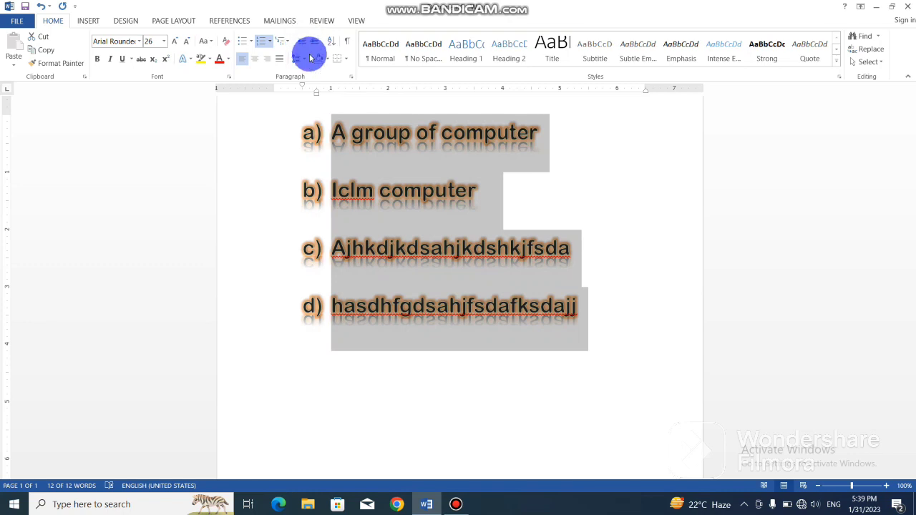
Step: Try line spacings of 1.15, 1.0 and 1.5 on the four lettered lines
left_click(300, 58)
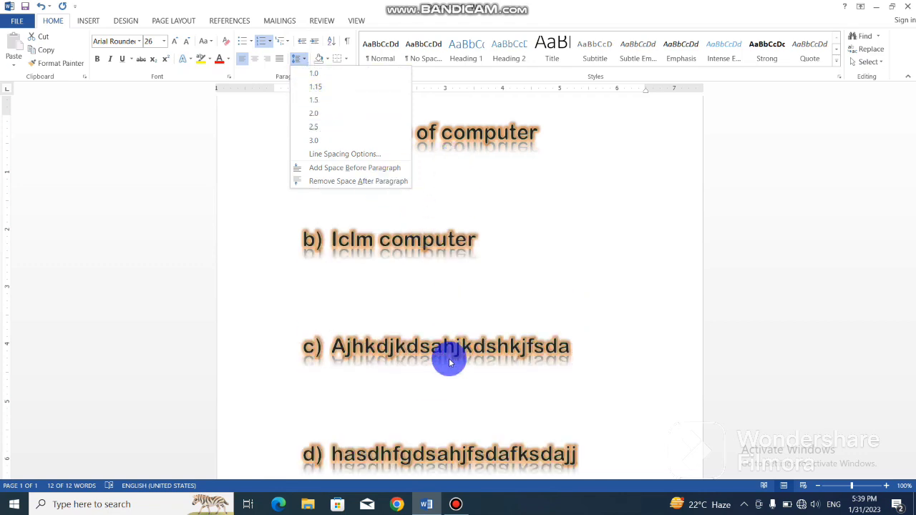
left_click(316, 87)
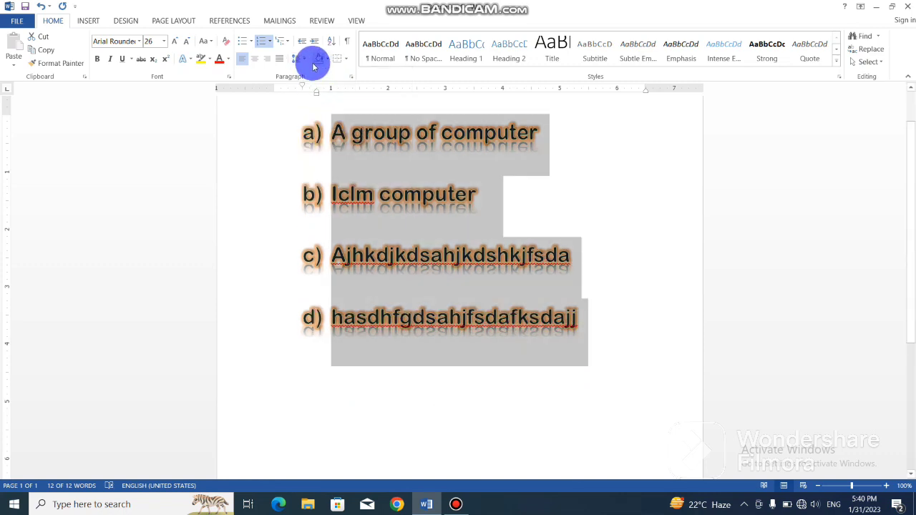
left_click(304, 61)
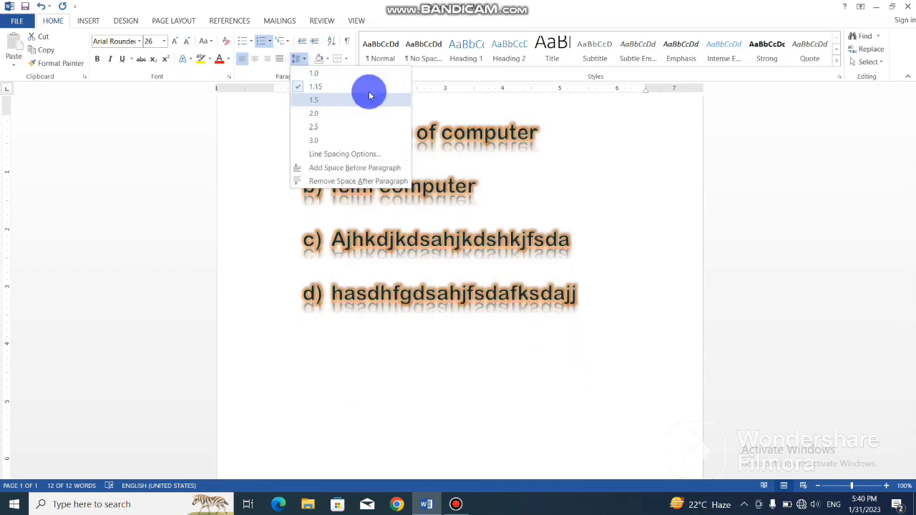
left_click(322, 77)
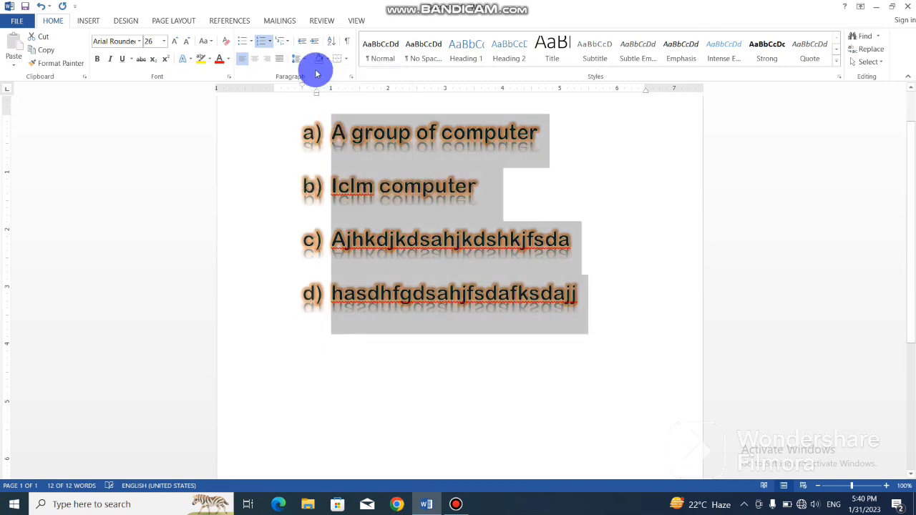
left_click(306, 63)
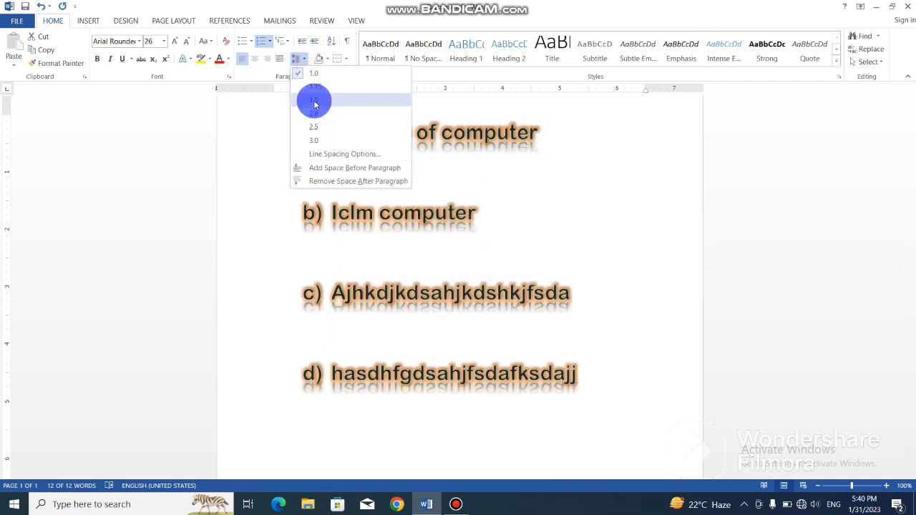
left_click(315, 103)
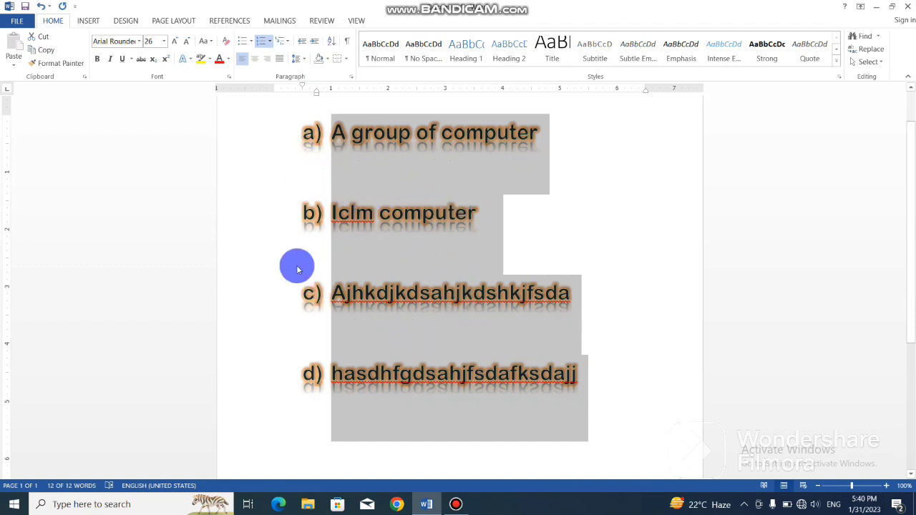
Step: Set the line spacing of the four lettered lines to 1.15
left_click(299, 59)
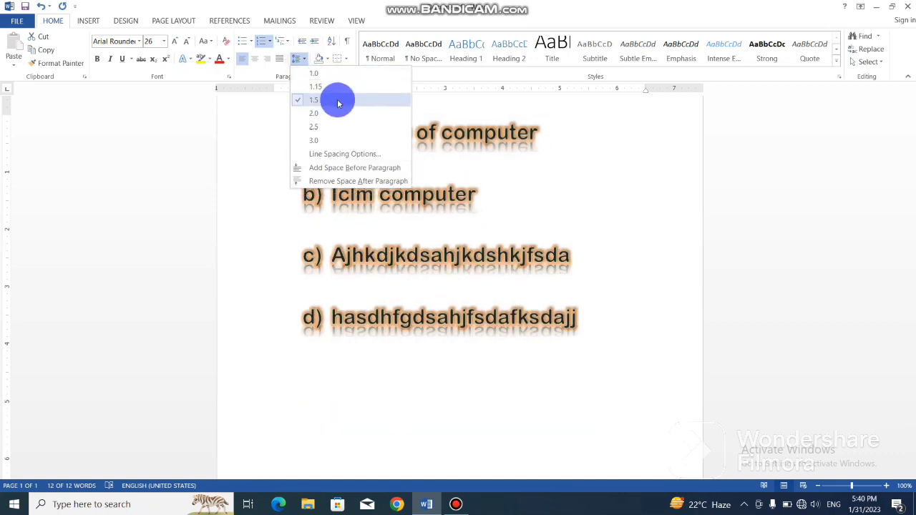
left_click(319, 88)
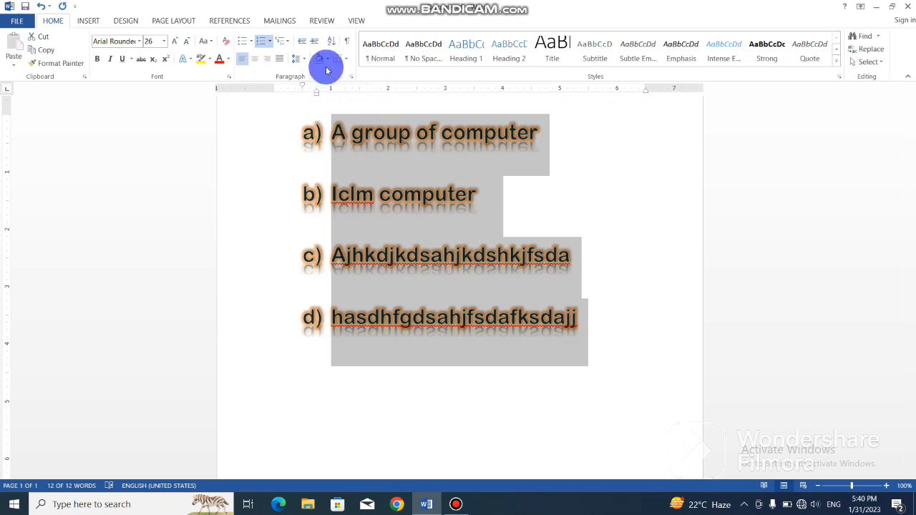
Step: Shade the background of the four lettered lines with a light blue theme color
left_click(328, 60)
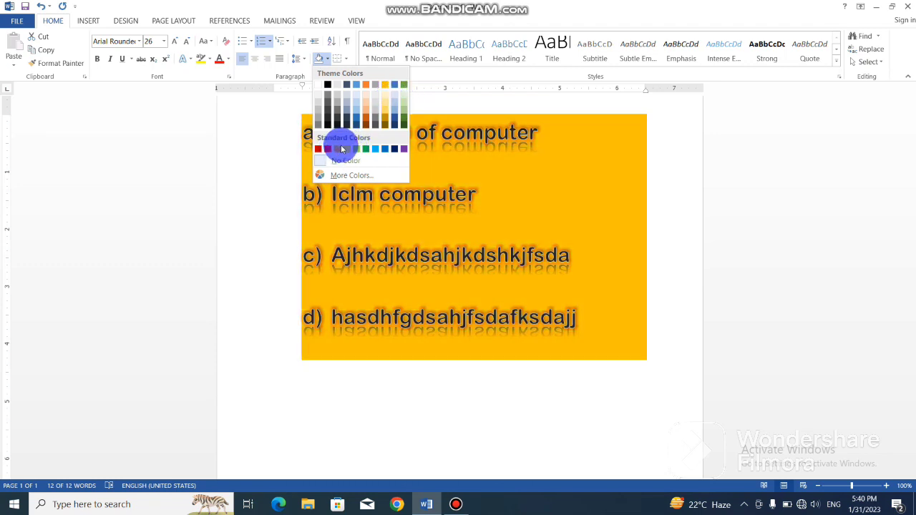
left_click(395, 106)
Step: Add three items below item d) with the filler text "hjkfsdhakjhdsjkfhjkdsa", "ajsdhfjkdashjkfhkjdsah" and "sadfjkasdjkfhjksdahjfksdjka"
mouse_move(394, 102)
left_mouse_down()
mouse_move(497, 256)
mouse_move(600, 310)
left_mouse_up()
key("Return")
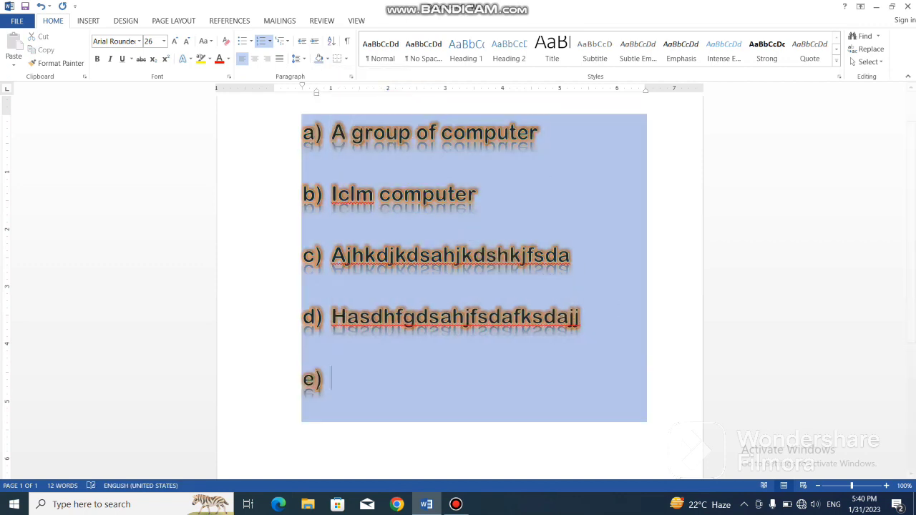
type("hjkfsdhakjhdsjkfhjkdsa")
key("Return")
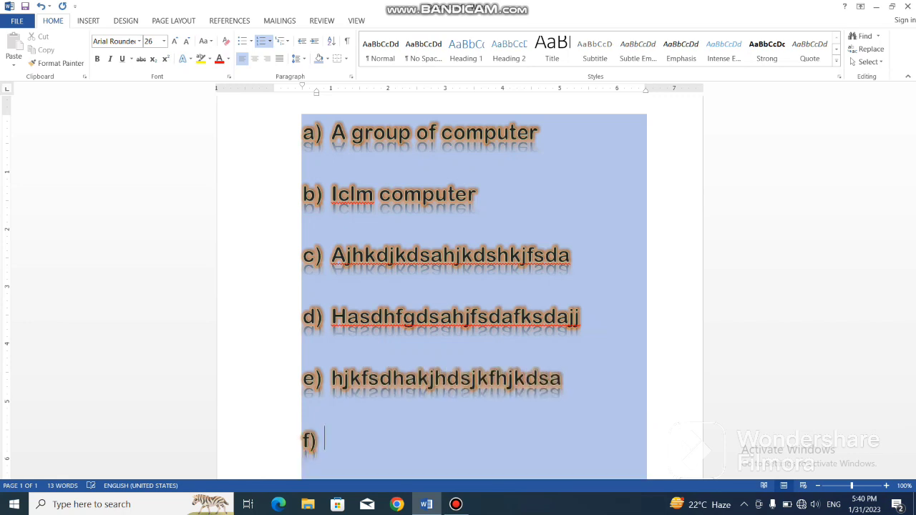
type("ajsdhfjkdashjkfhkjdsah")
key("Return")
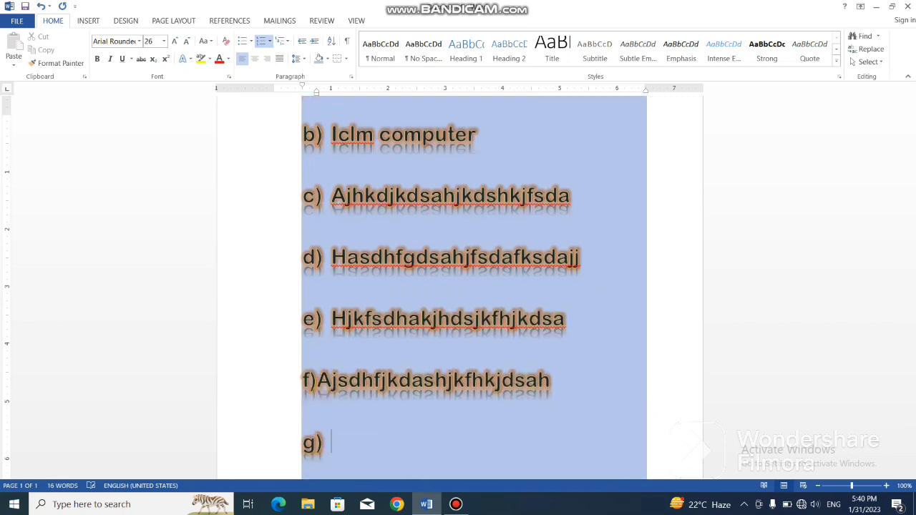
type("sadfjkasdjkfhjksdahjfksdjka")
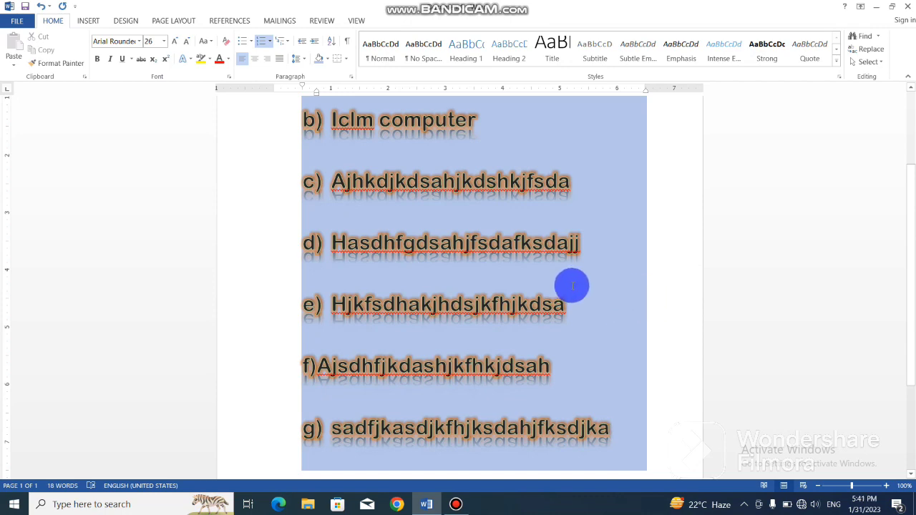
Step: Remove the blue shading from the entire lettered list by setting it to No Color
key("ctrl+a")
left_click(328, 60)
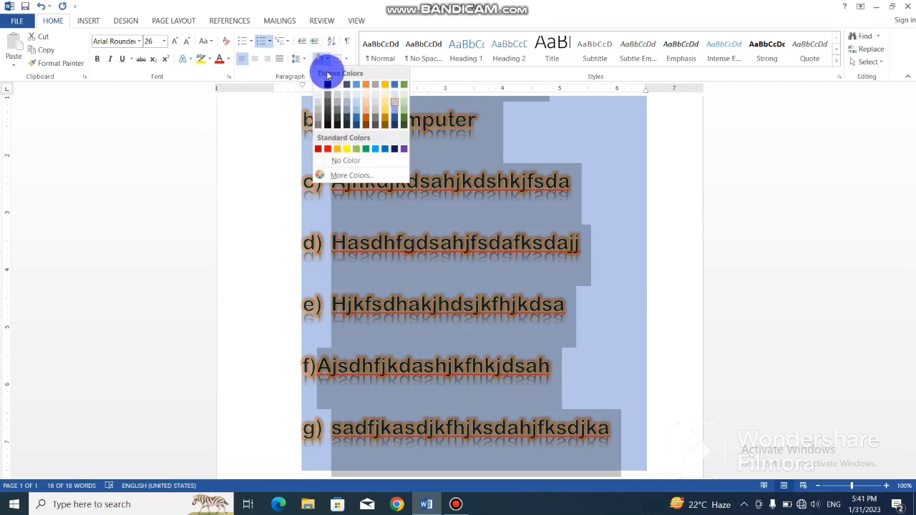
left_click(343, 164)
left_click(342, 165)
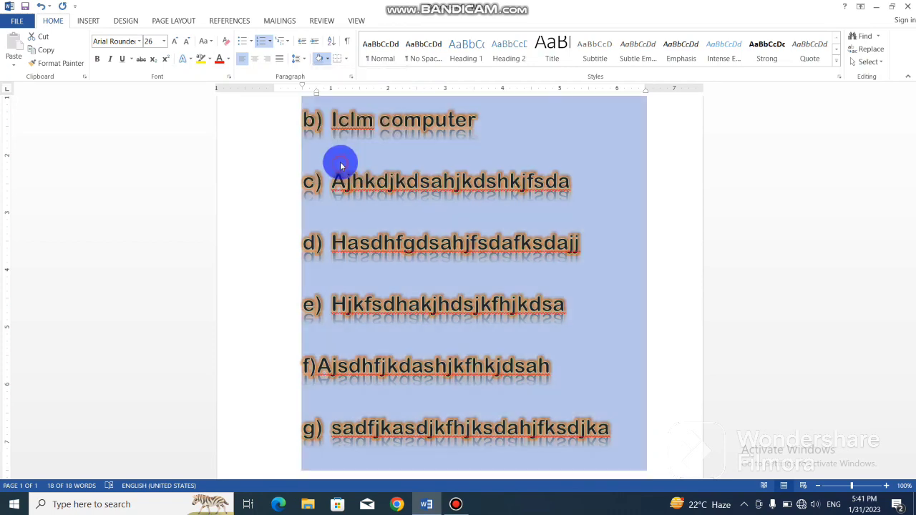
left_click(631, 441)
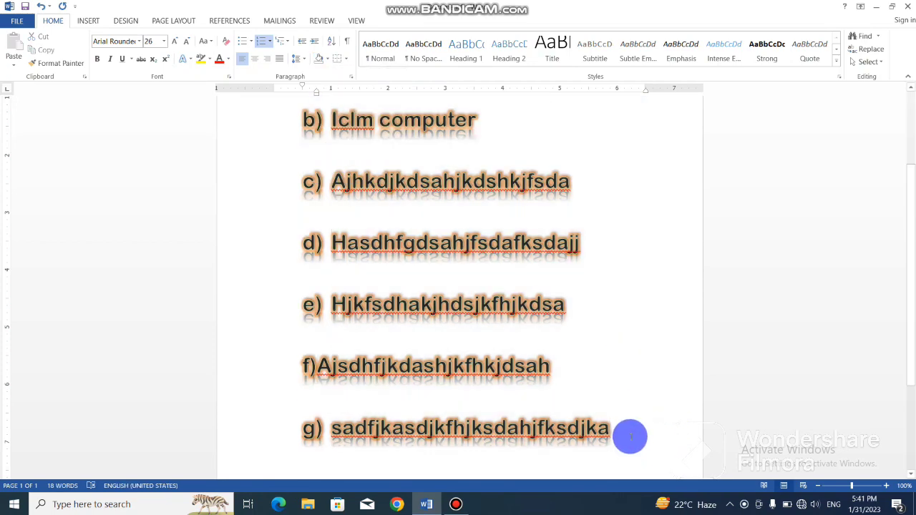
Step: Undo the shading removal, the three added filler items and the blue shading of the list
key("ctrl+z")
key("ctrl+z")
key("ctrl+z")
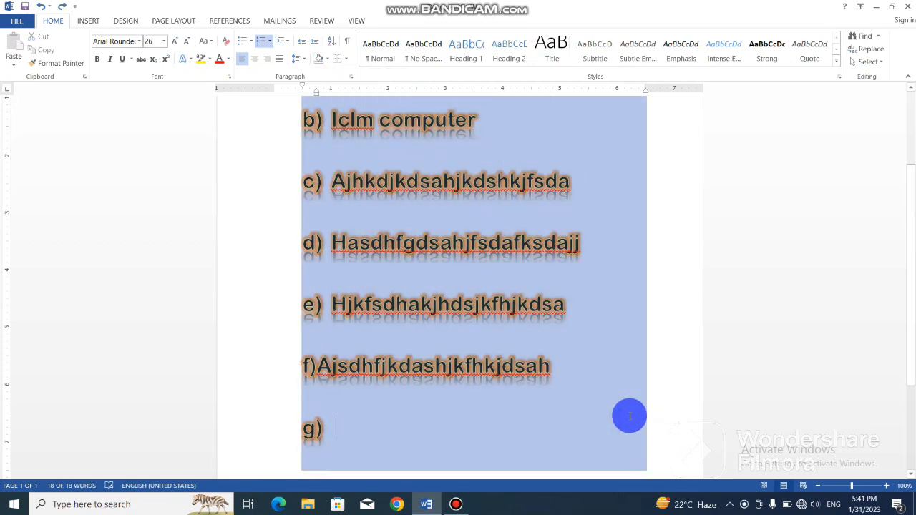
key("ctrl+z")
key("ctrl+z")
key("ctrl+z")
key("ctrl+z")
key("ctrl+z")
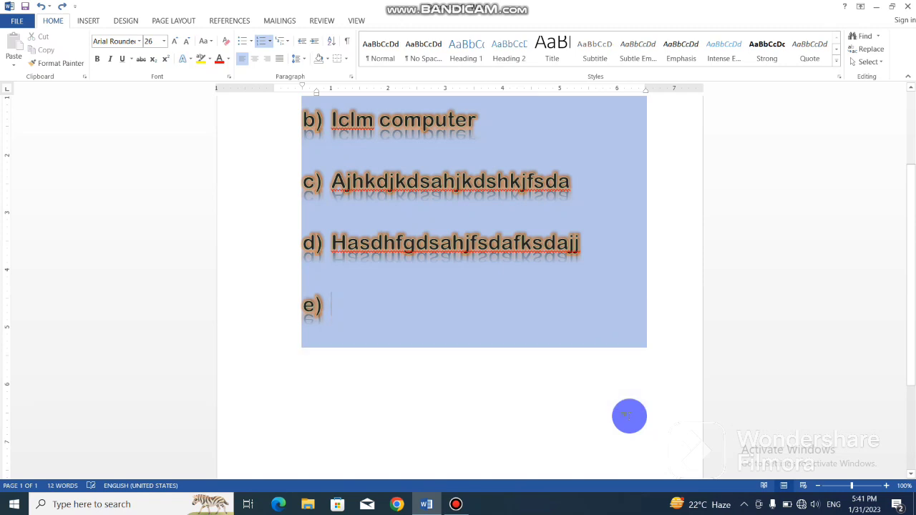
key("ctrl+z")
key("ctrl+z")
key("ctrl+z")
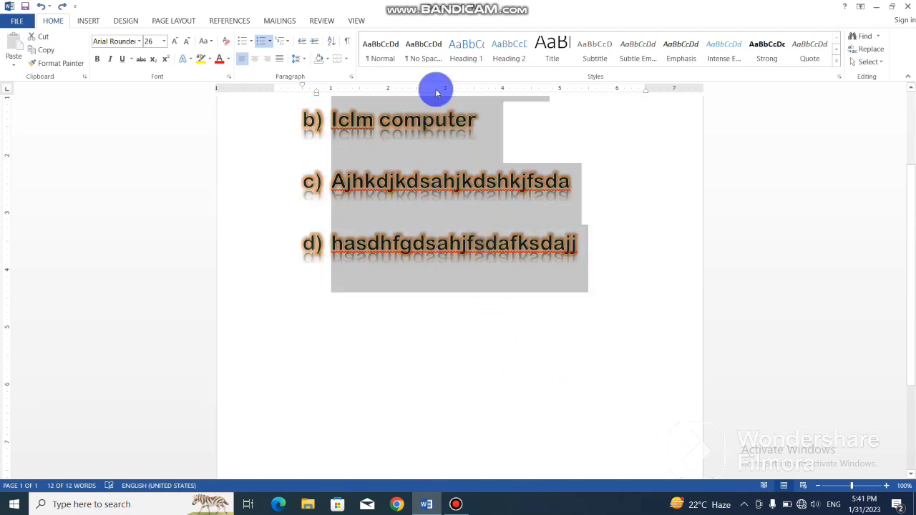
Step: Apply the Normal style to all four lettered lines of the list
left_click(562, 142)
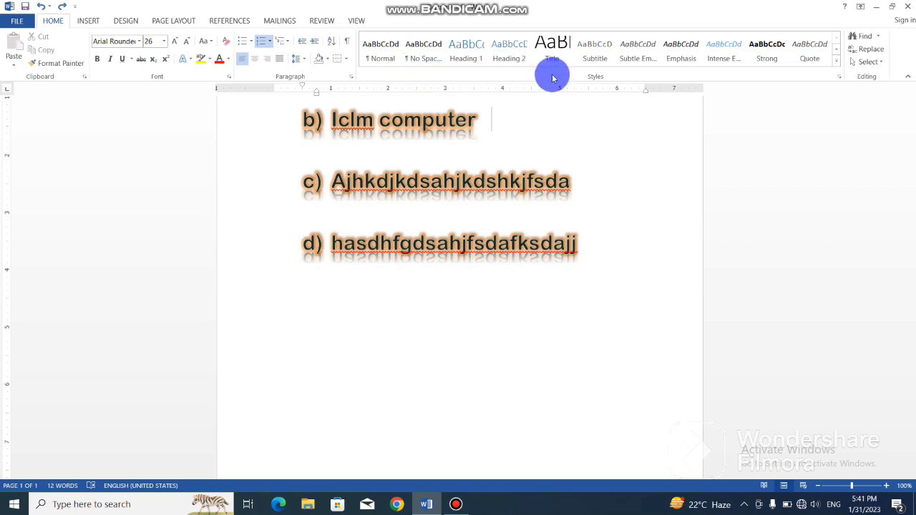
scroll(470, 179, "up", 3)
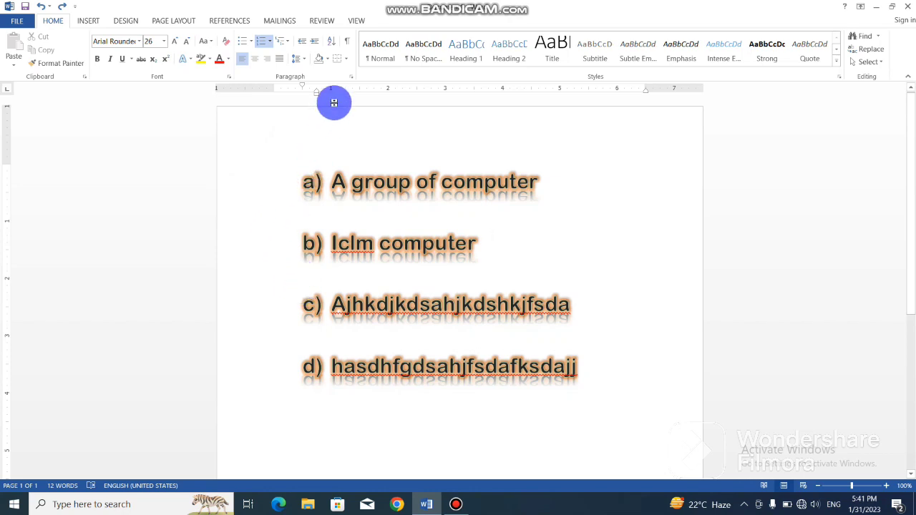
left_click_drag(264, 173, 372, 364)
left_click(363, 55)
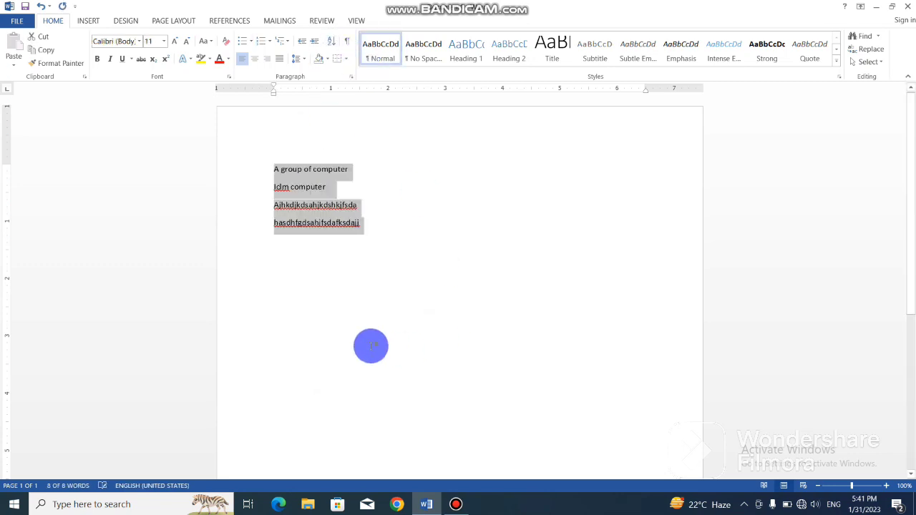
left_click(373, 227)
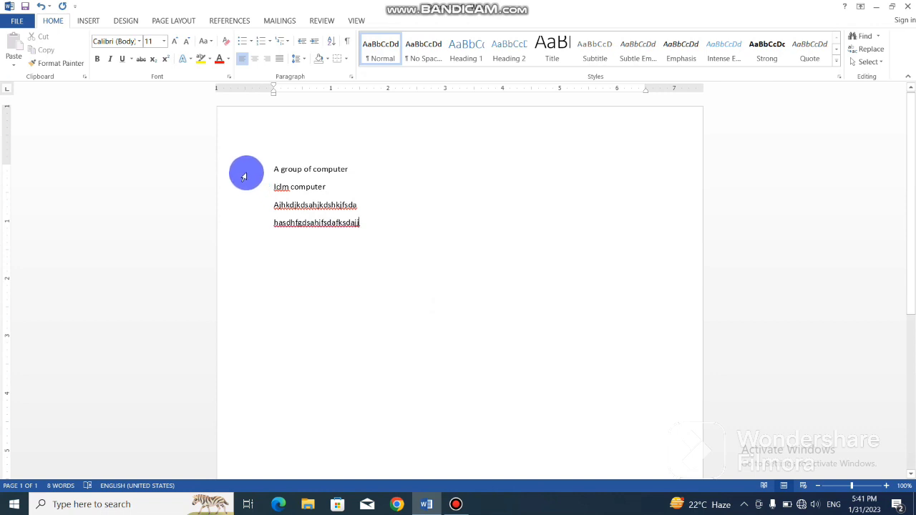
Step: Enlarge the font size of all four lines to 28
left_click_drag(244, 178, 265, 244)
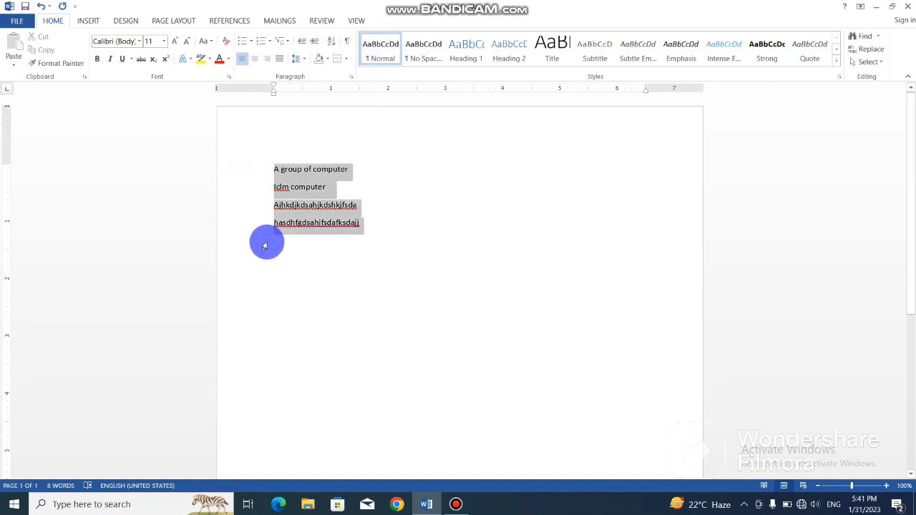
left_click(183, 44)
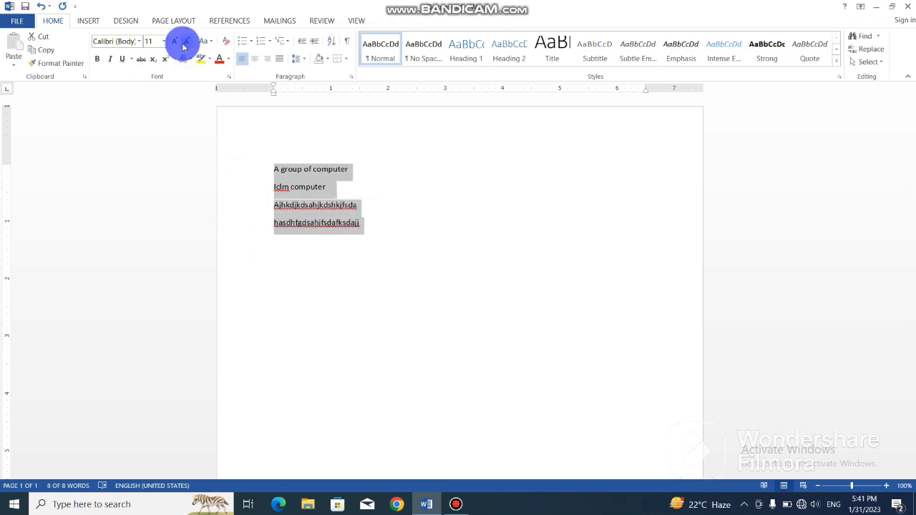
left_click(175, 42)
left_click(174, 43)
left_click(174, 43)
left_click(175, 43)
left_click(175, 43)
left_click(175, 44)
left_click(174, 44)
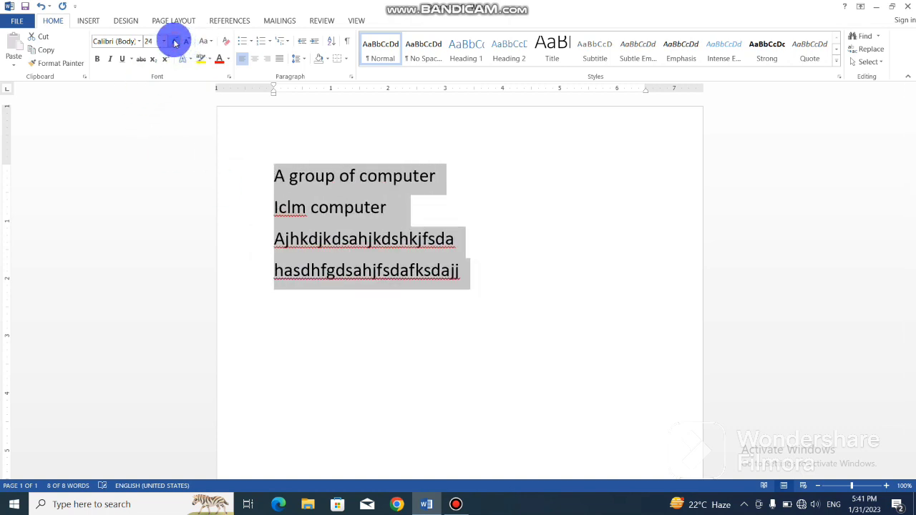
left_click(175, 44)
left_click(174, 43)
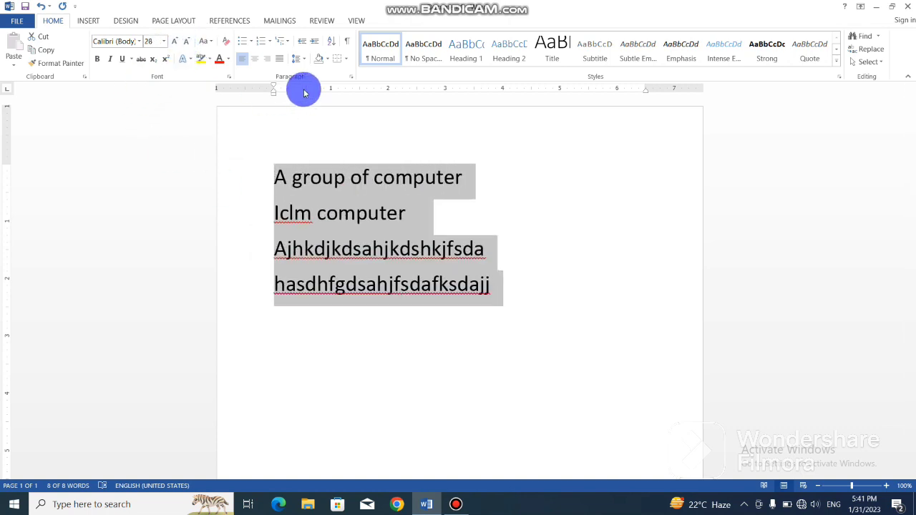
Step: Apply the No Spacing style to the four lines of text
left_click(424, 53)
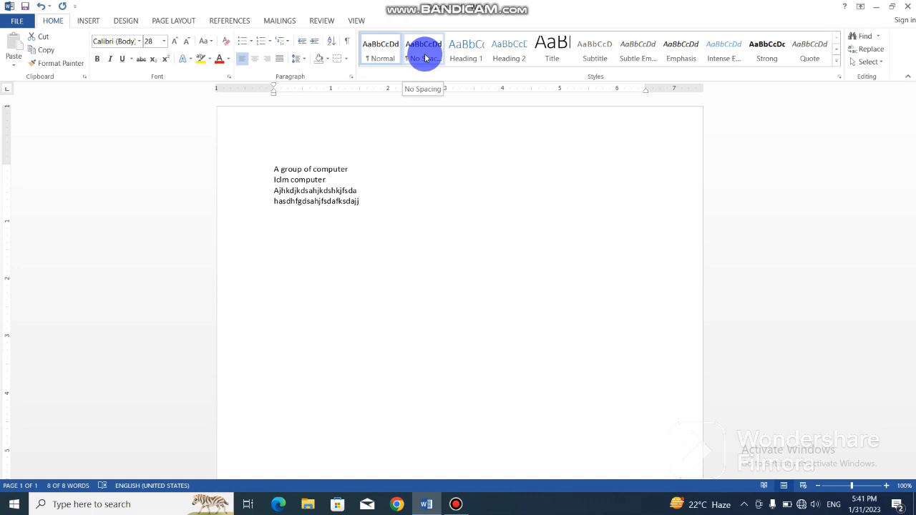
left_click(425, 61)
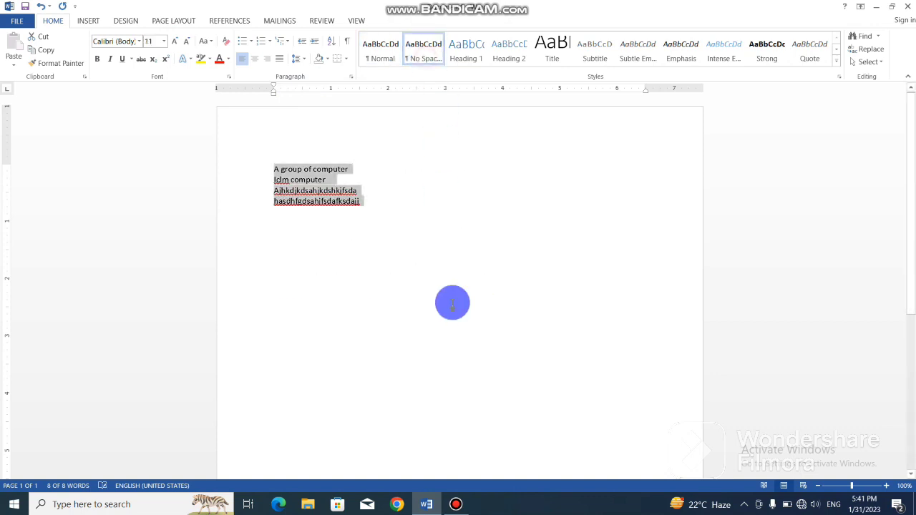
left_click(386, 212)
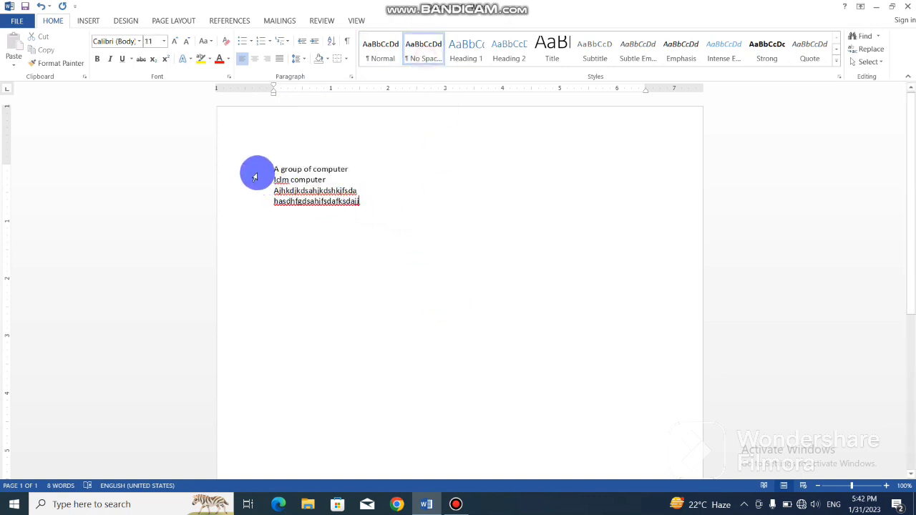
Step: Preview the available text styles on the four lines and look through the full style gallery
left_click_drag(255, 177, 282, 206)
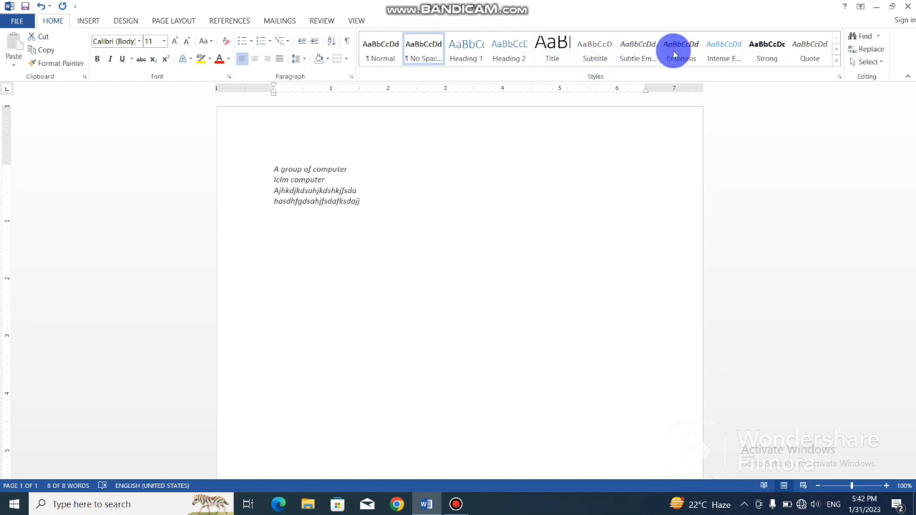
left_click(838, 63)
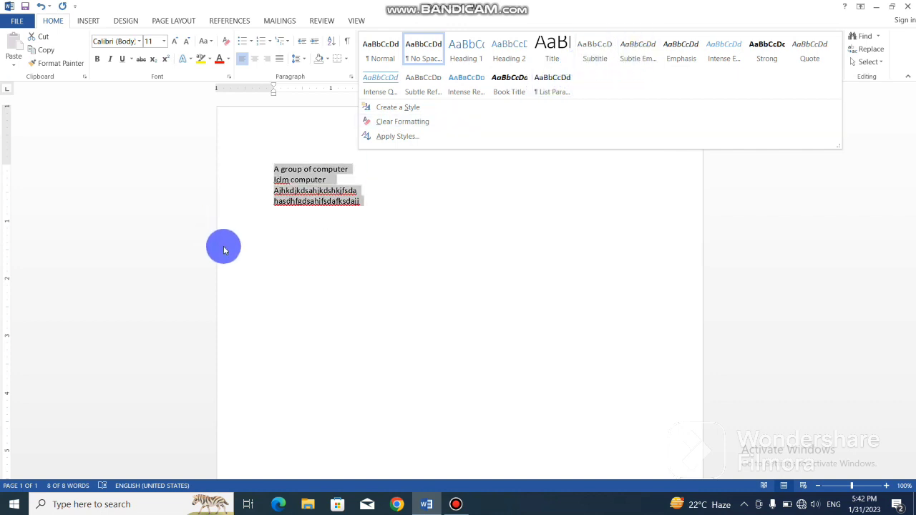
left_click(388, 198)
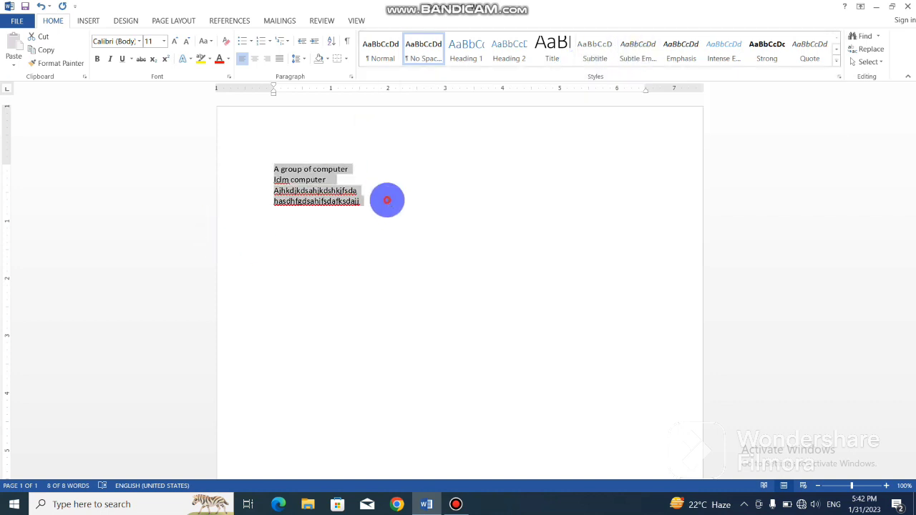
Step: Enlarge the font size of the four No Spacing lines to 26
left_click(248, 170)
left_click_drag(271, 197, 297, 219)
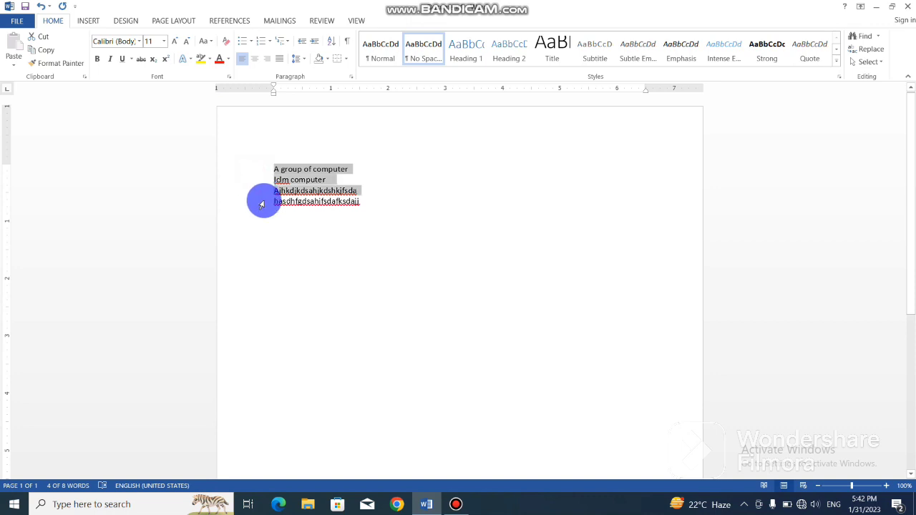
left_click(177, 42)
left_click(176, 42)
left_click(176, 42)
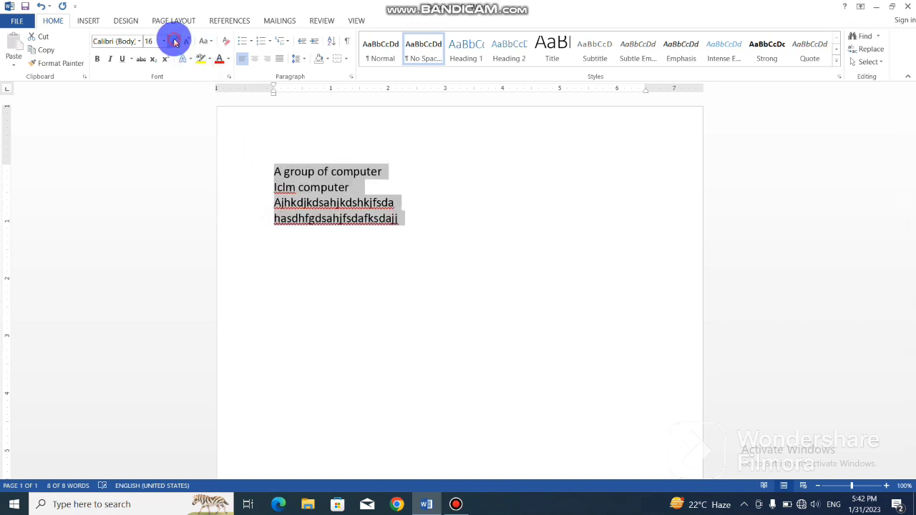
left_click(176, 42)
left_click(176, 42)
left_click(176, 42)
left_click(176, 42)
left_click(176, 41)
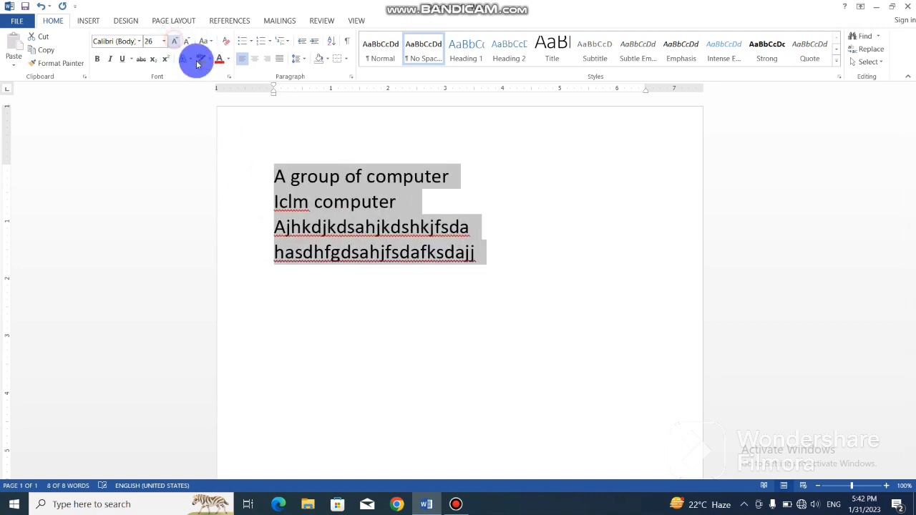
left_click(477, 253)
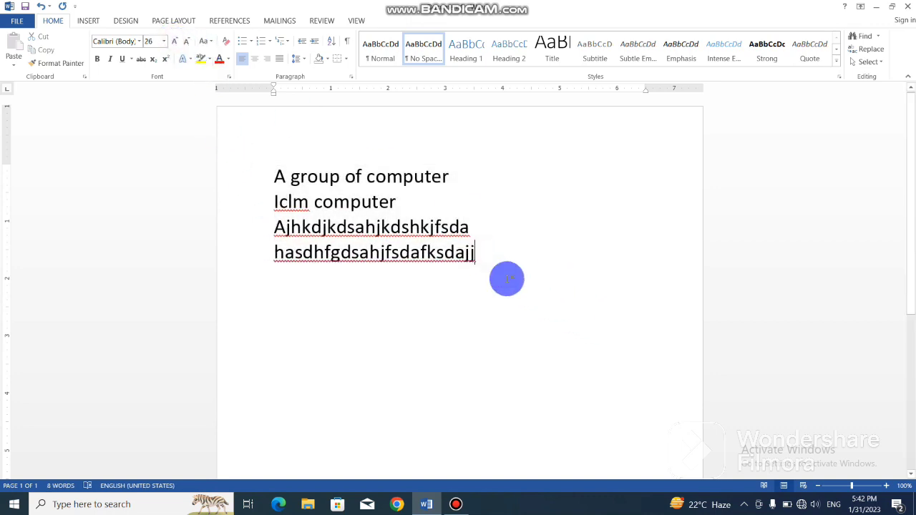
Step: Select all the text in the document and clear the selection
left_click(871, 61)
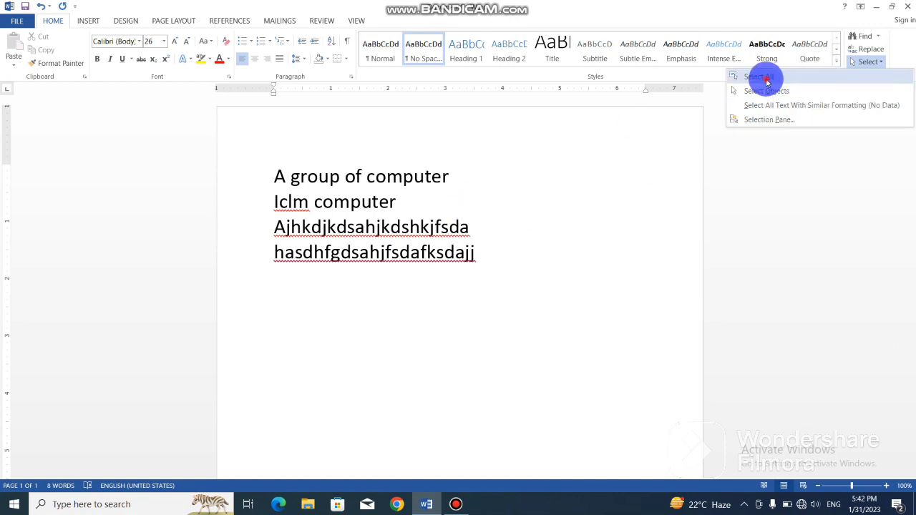
left_click(767, 81)
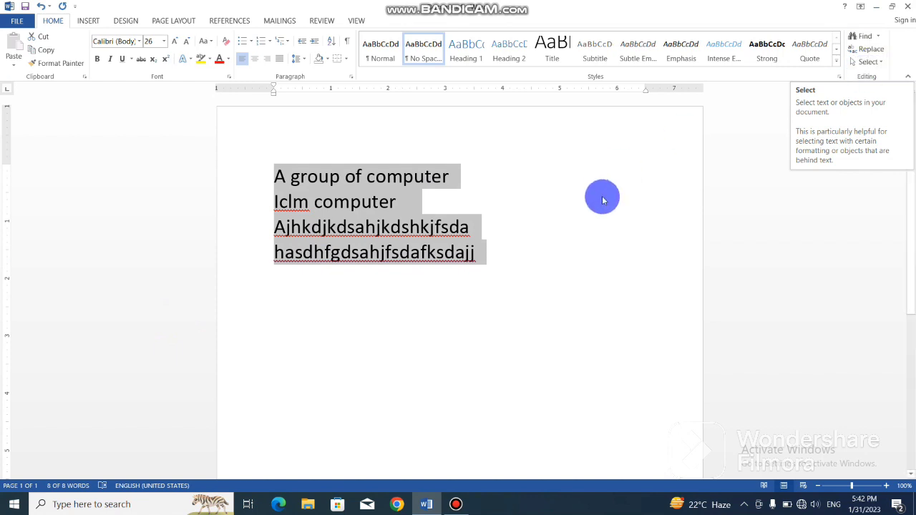
left_click(534, 251)
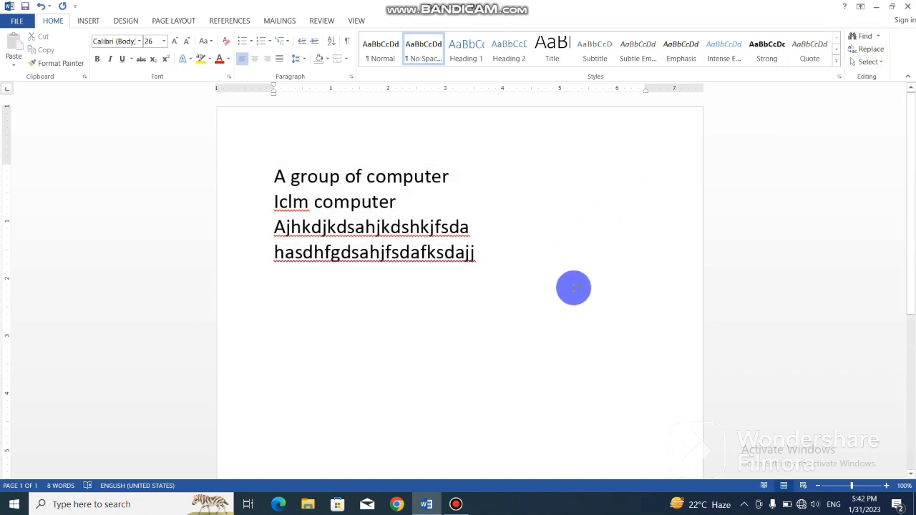
Step: Search the document for its entire text and close the search results
key("ctrl+a")
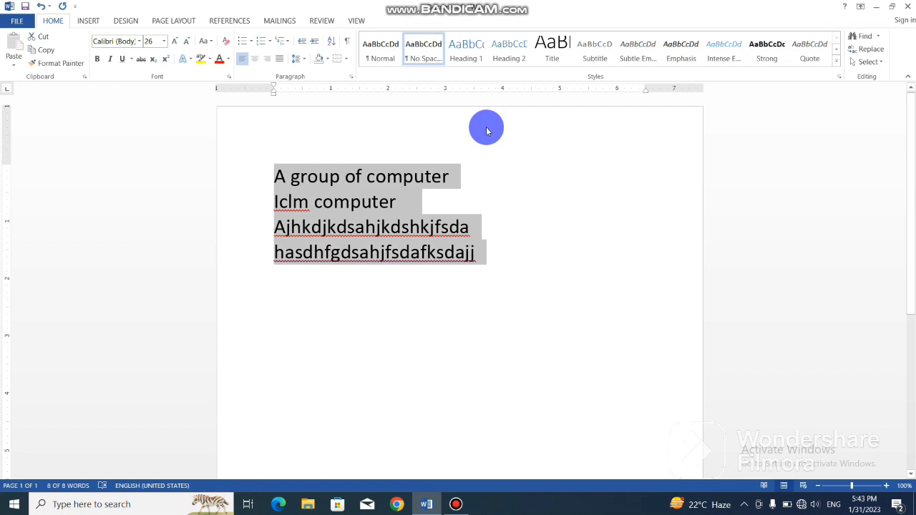
left_click(872, 42)
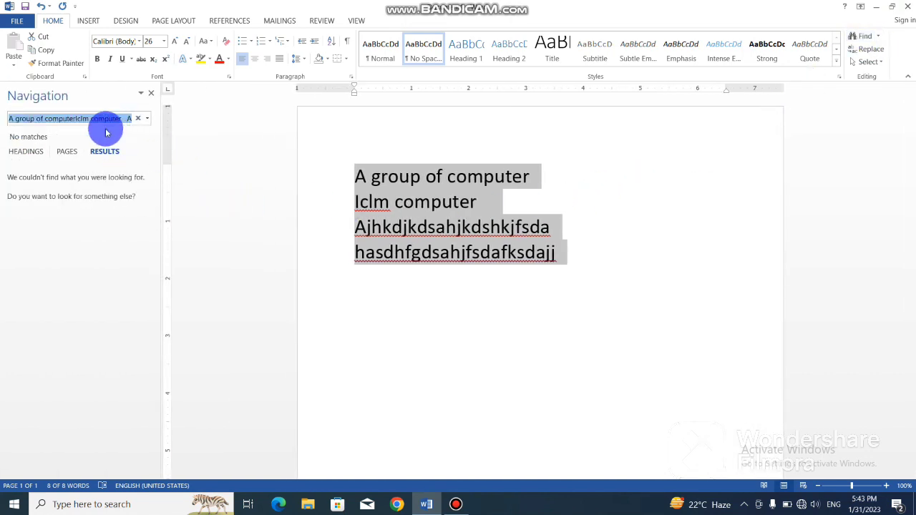
left_click(151, 93)
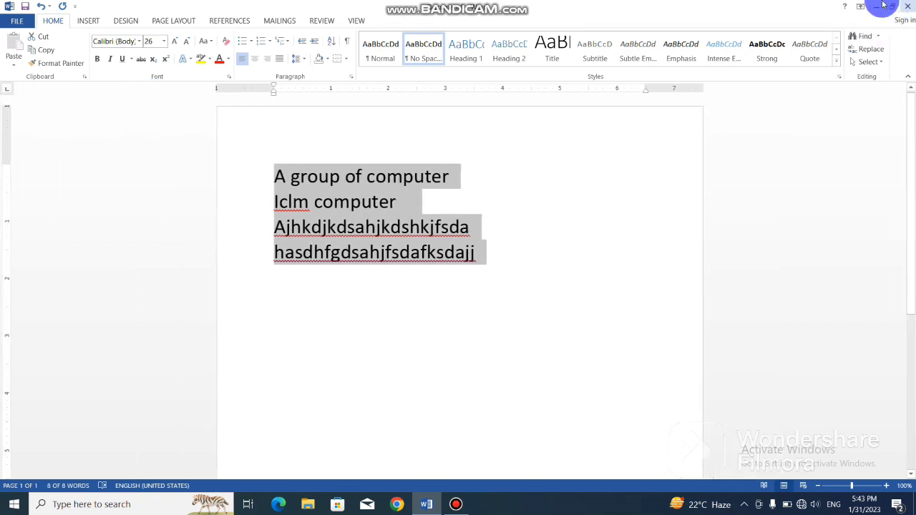
left_click(868, 49)
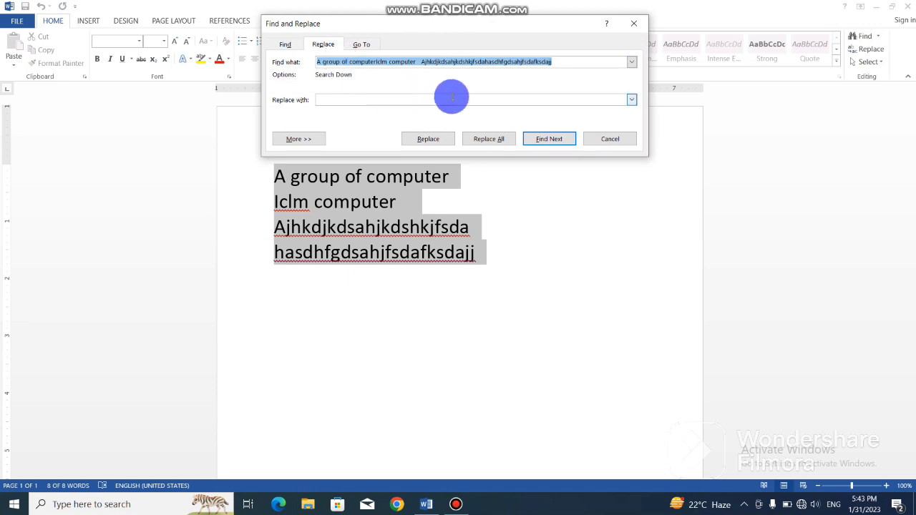
left_click(477, 98)
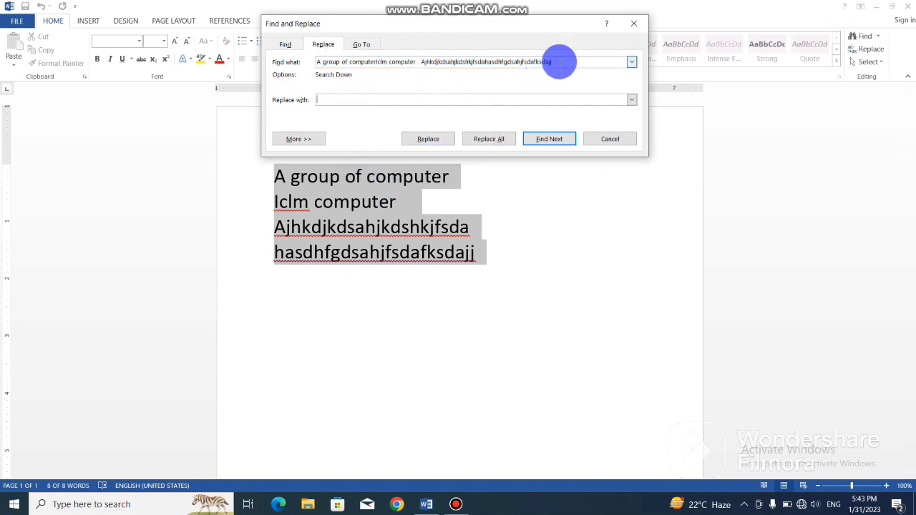
left_click_drag(558, 61, 350, 62)
left_click(409, 225)
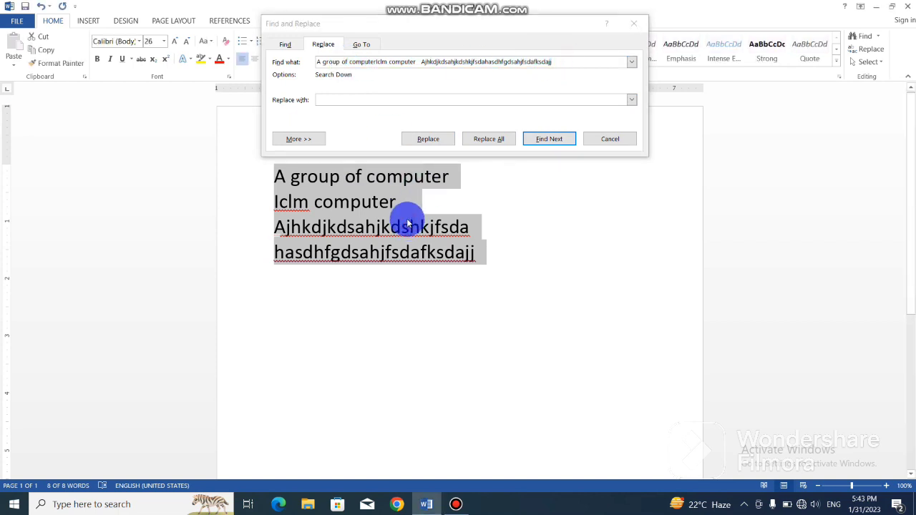
left_click(612, 141)
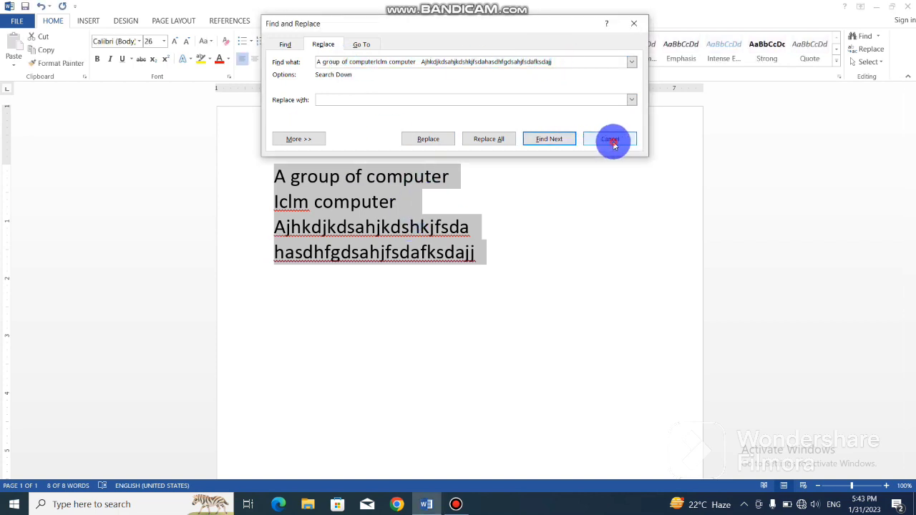
left_click(412, 181)
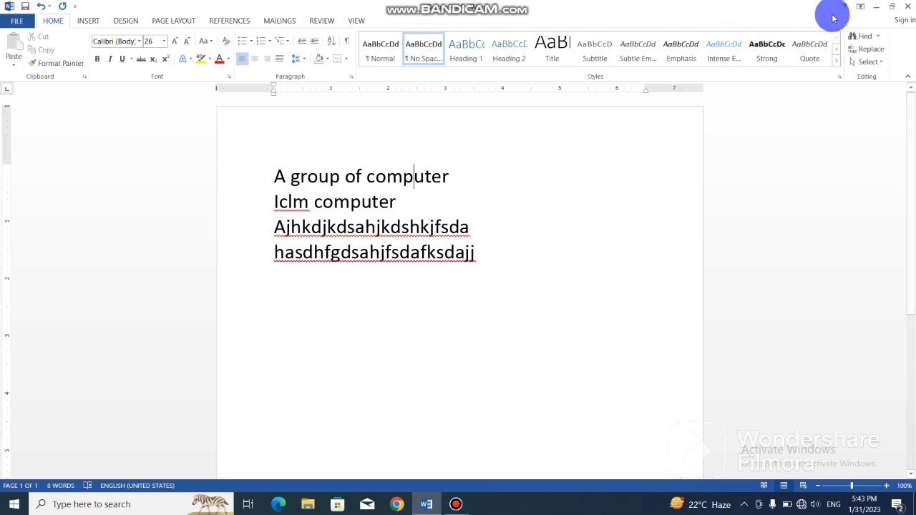
Step: Replace every occurrence of "group" with "iclm" in the document and close the Find and Replace dialog
left_click(870, 53)
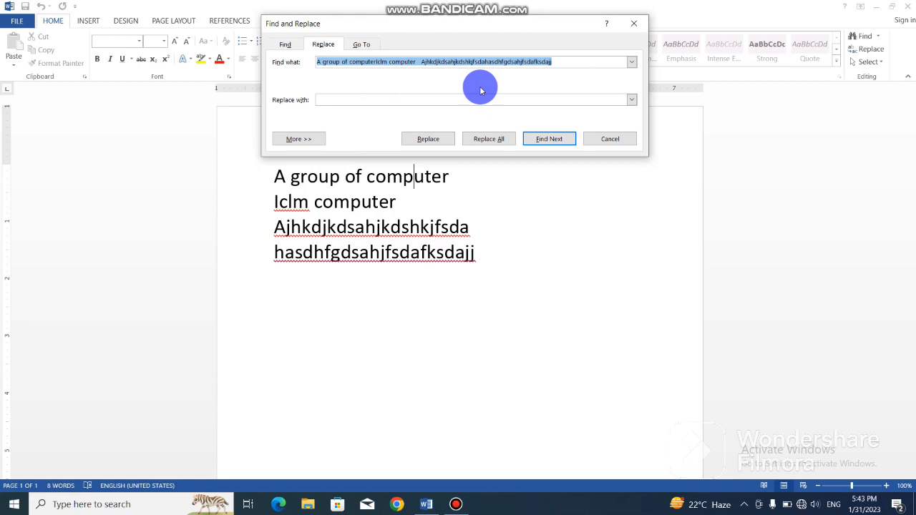
key("BackSpace")
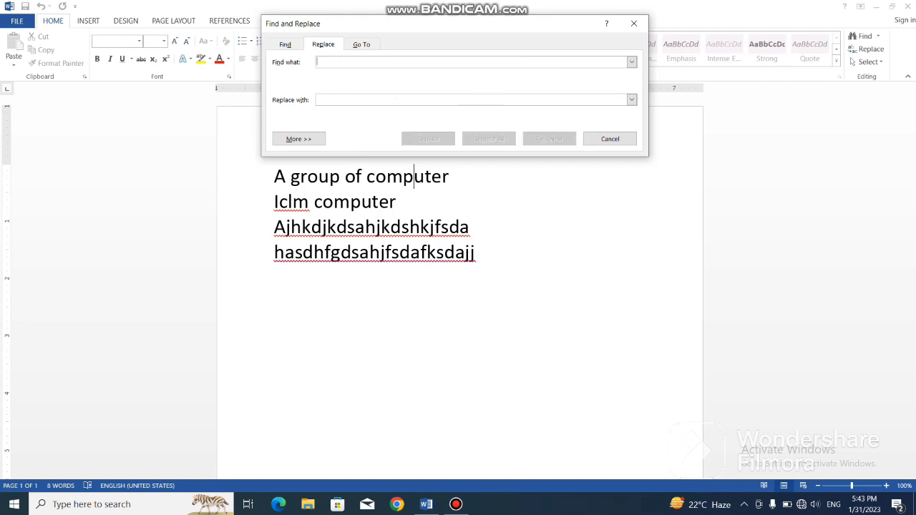
type("group")
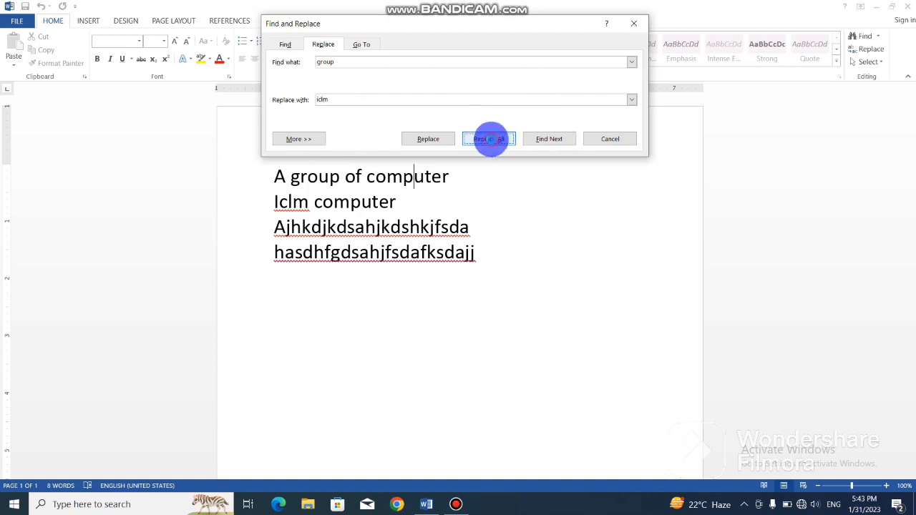
left_click(490, 139)
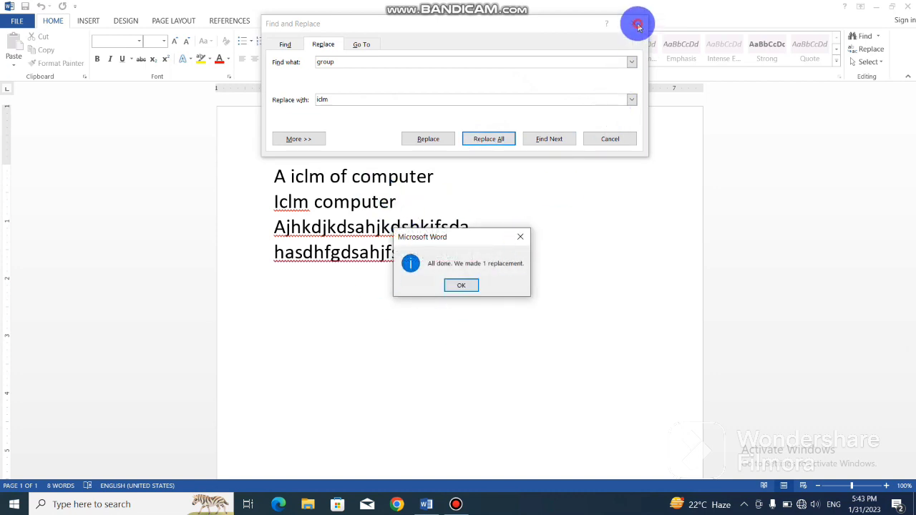
left_click(520, 237)
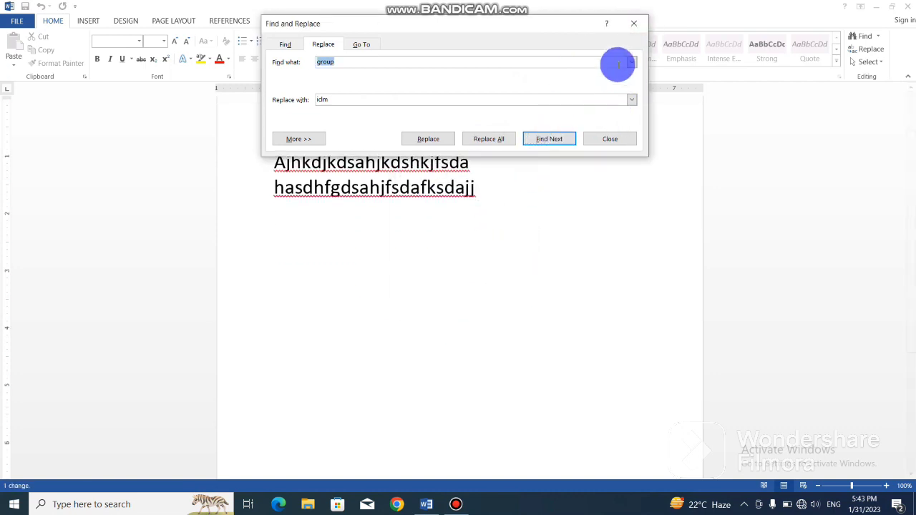
left_click(634, 23)
scroll(303, 193, "up", 2)
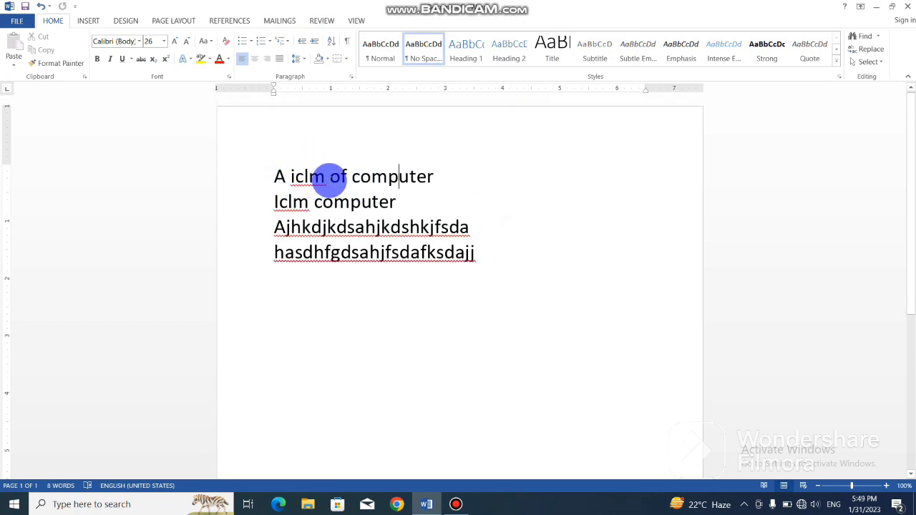
Step: Add a new line below the last one reading "a group of computer education"
double_click(307, 177)
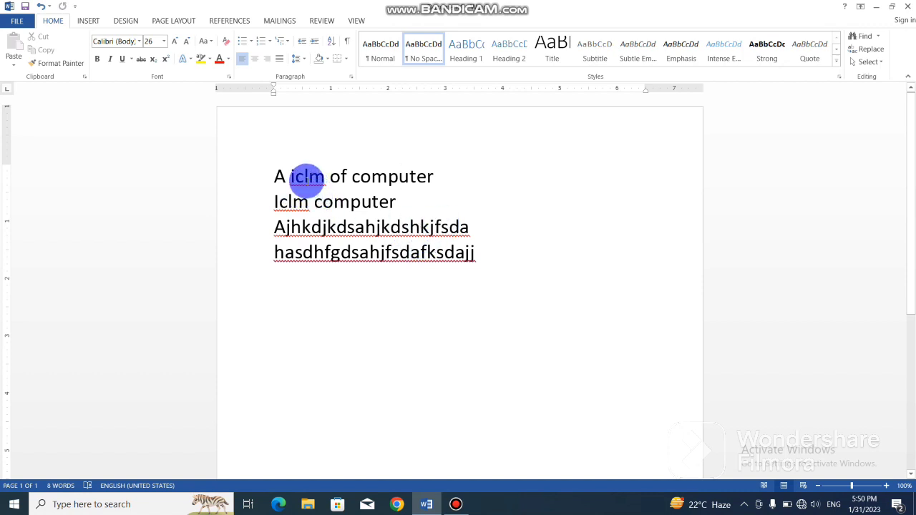
double_click(308, 176)
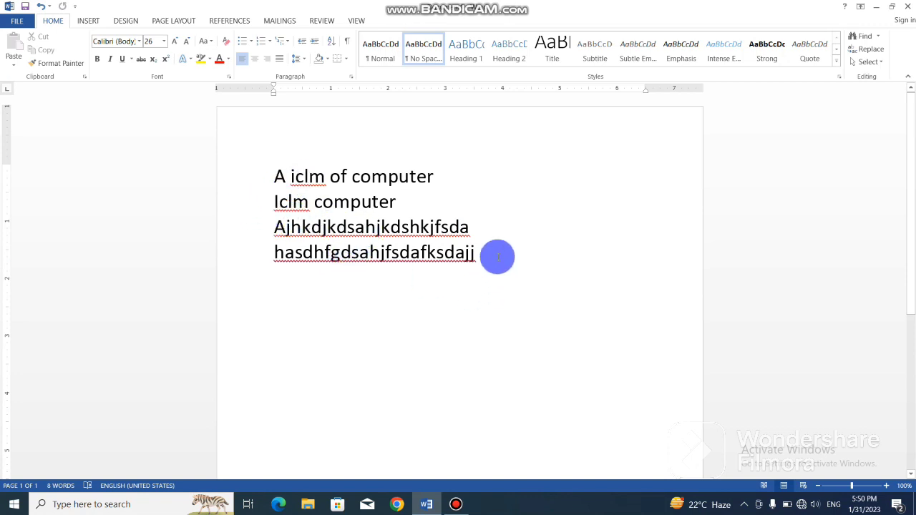
key("Return")
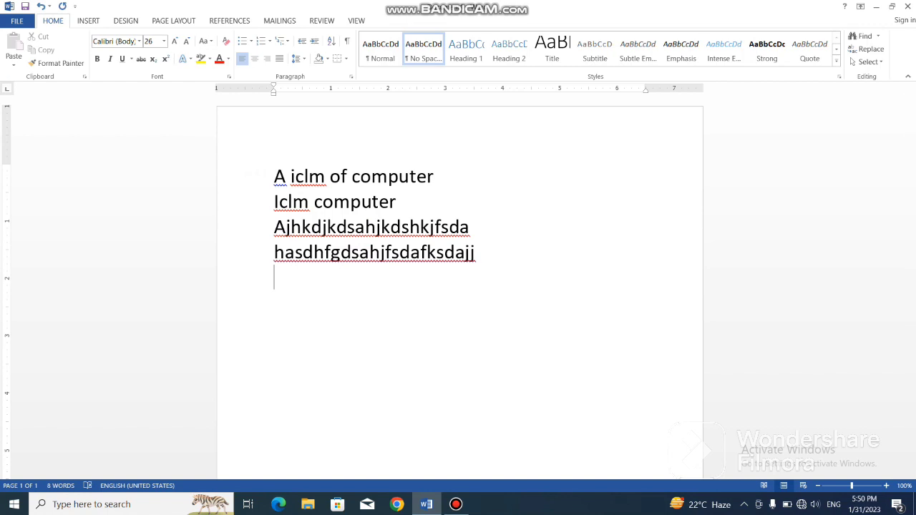
type("a gro")
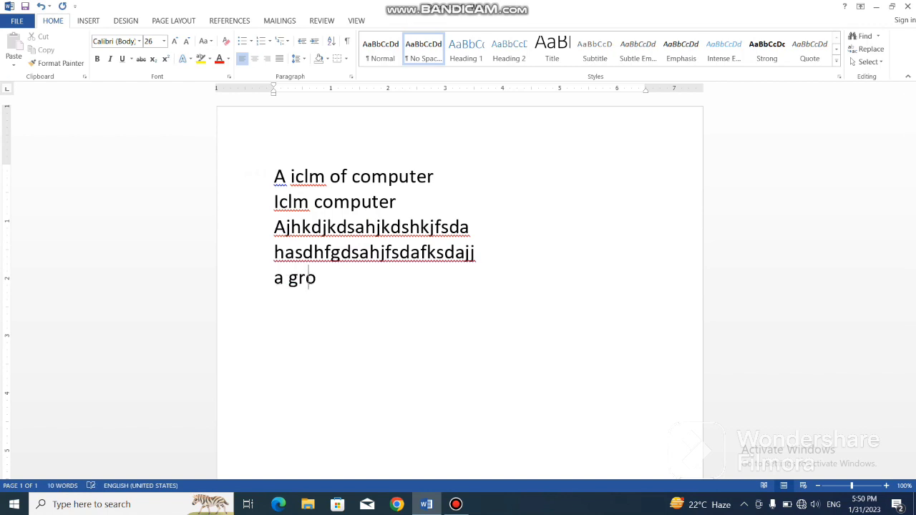
type("up of compute")
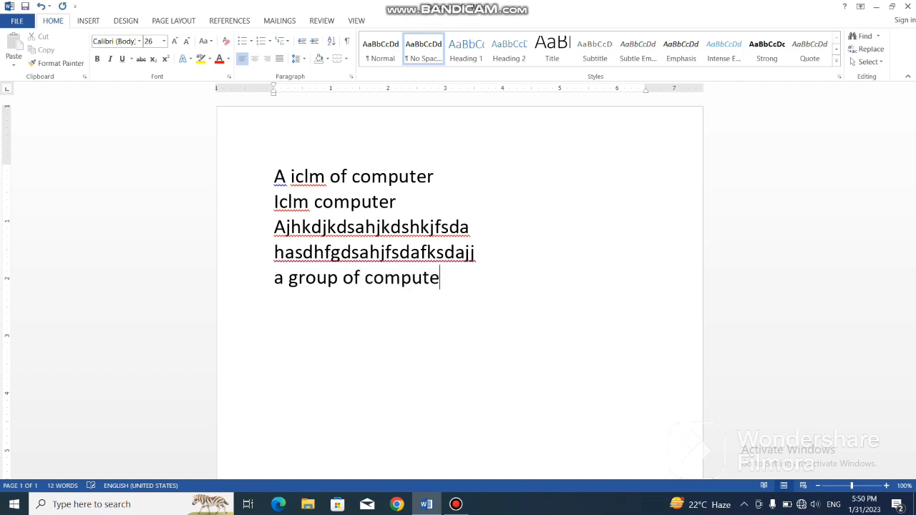
type("r educa")
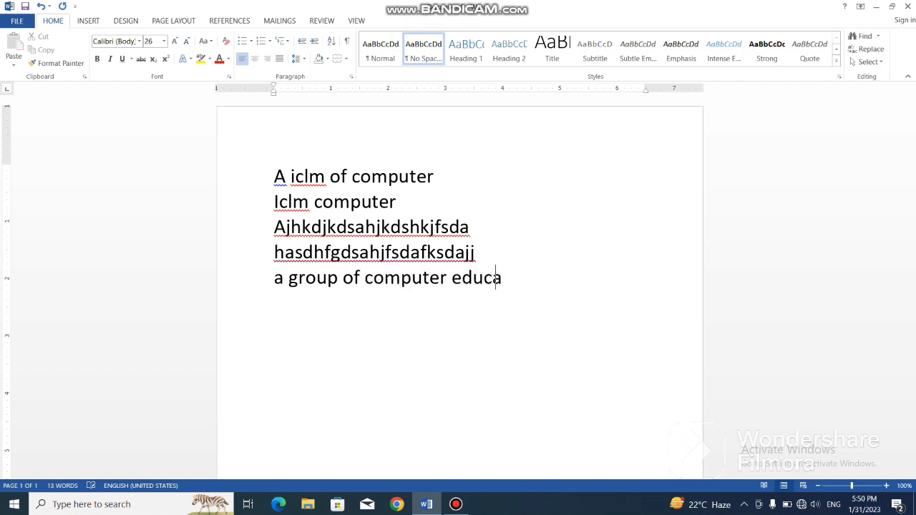
type("tion")
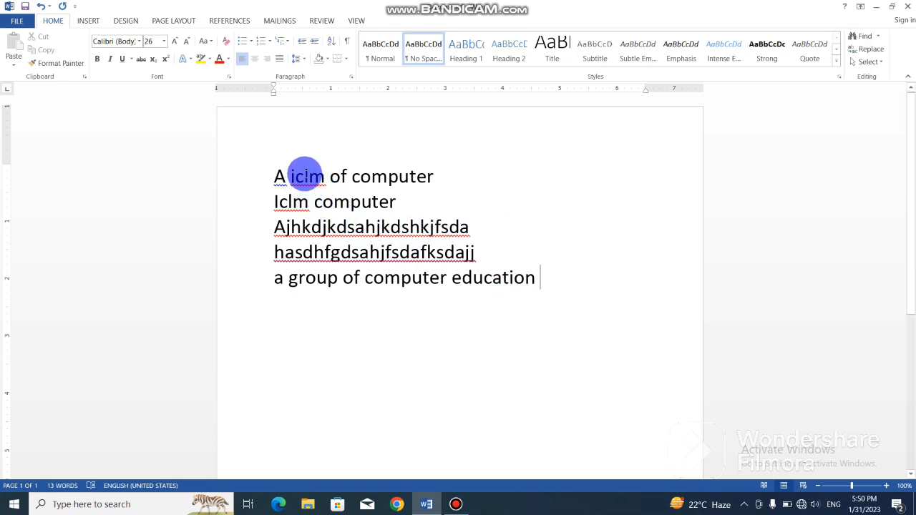
left_click(300, 177)
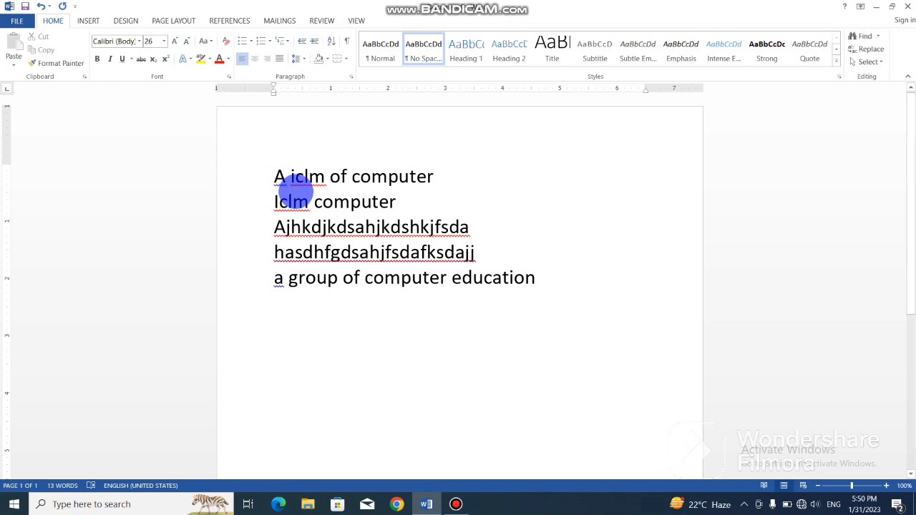
left_click(301, 184)
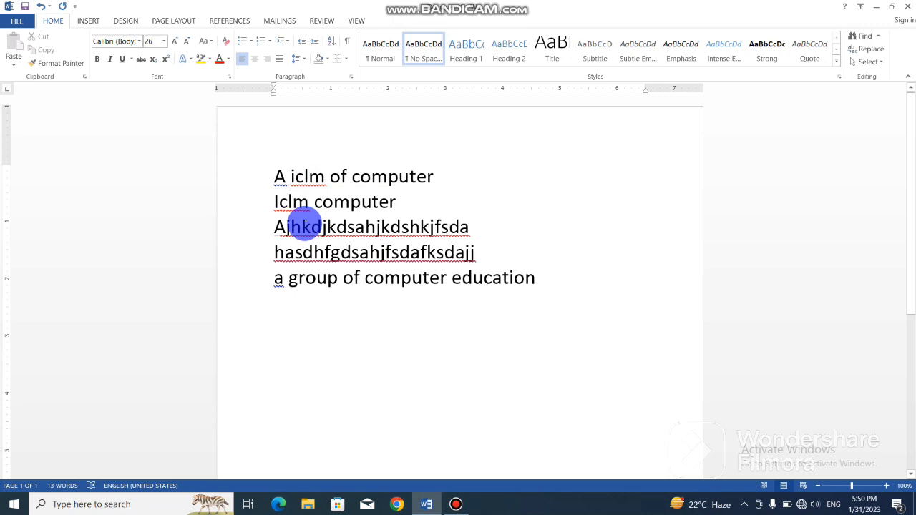
double_click(305, 176)
left_click(305, 178)
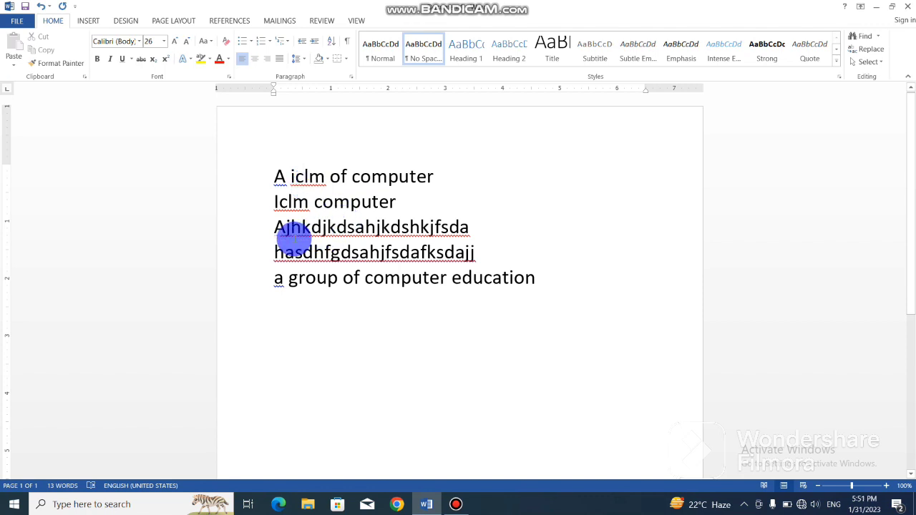
Step: Append the misspelled word "compoter" to the end of the line about computer education
left_click(541, 281)
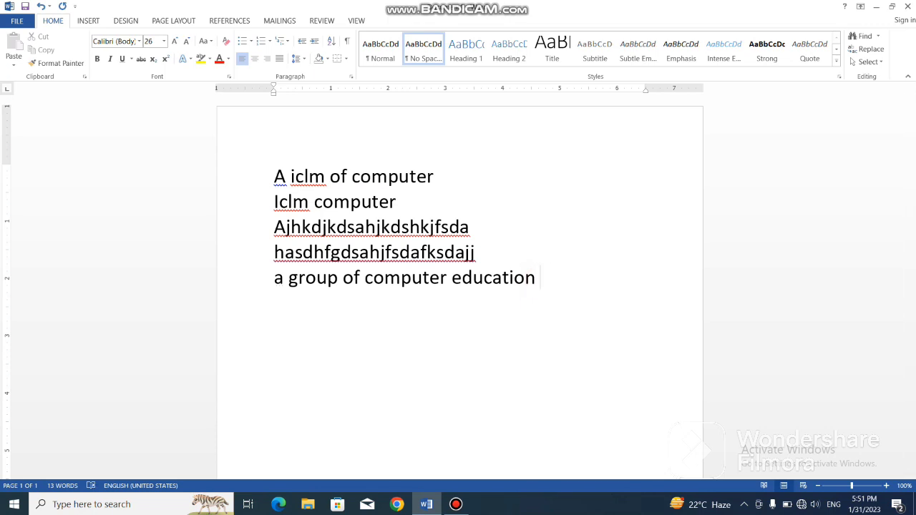
type("compoter")
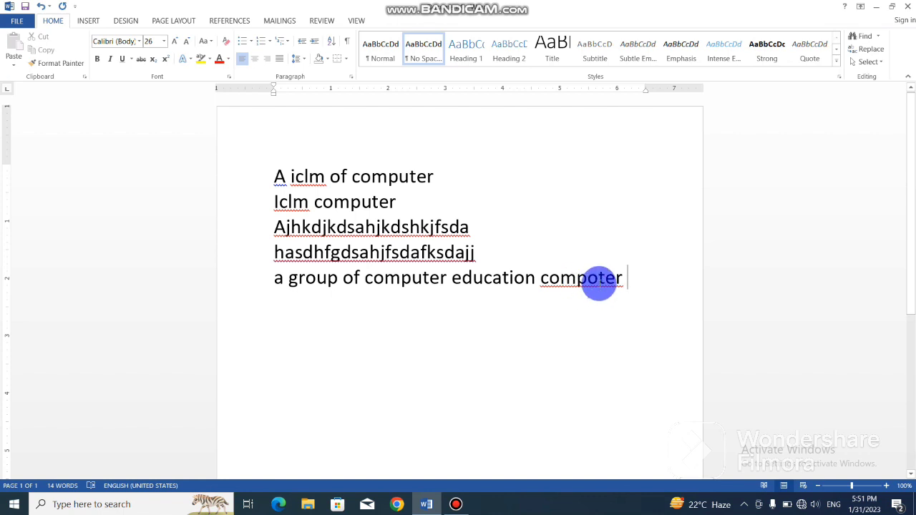
left_click(599, 279)
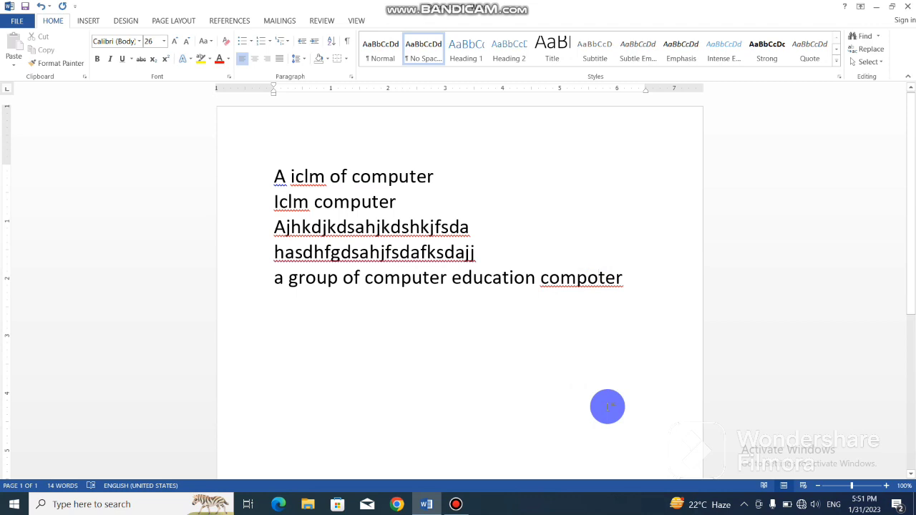
key("BackSpace")
type("u")
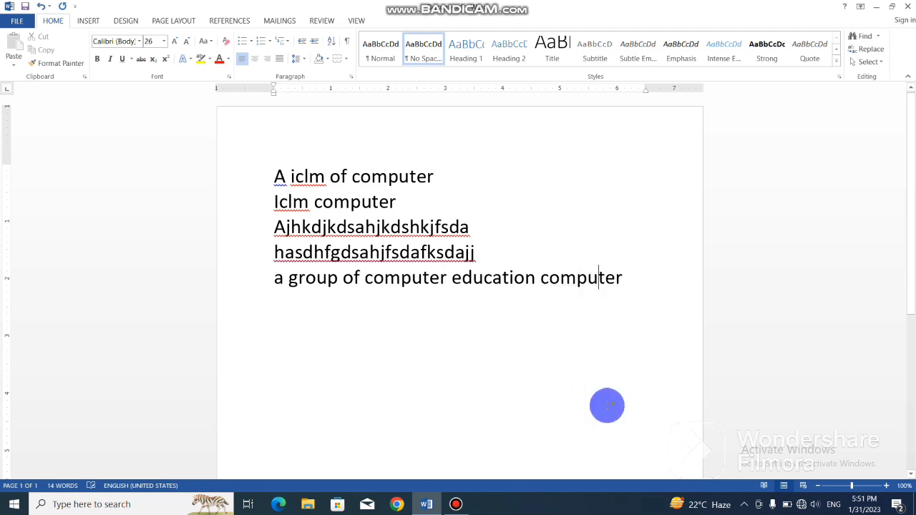
key("ctrl+z")
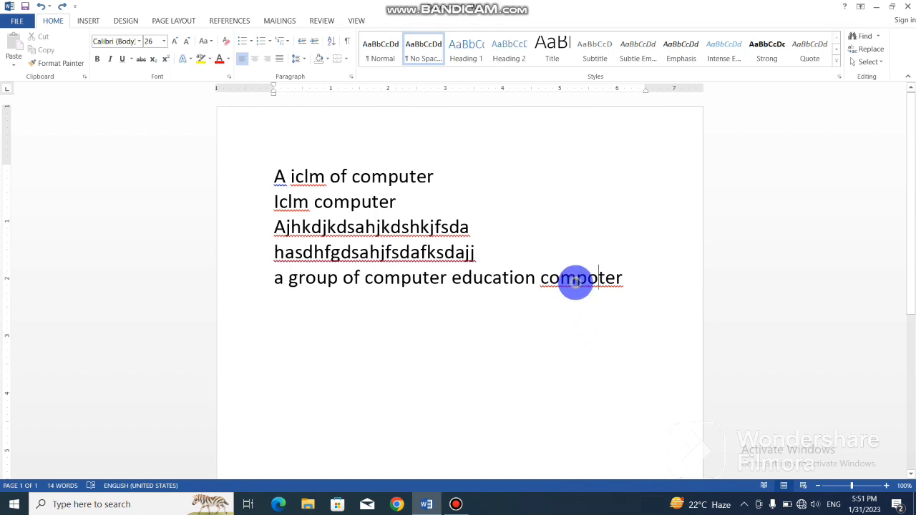
Step: Replace the misspelled "compoter" with the suggested spelling "computer"
right_click(576, 283)
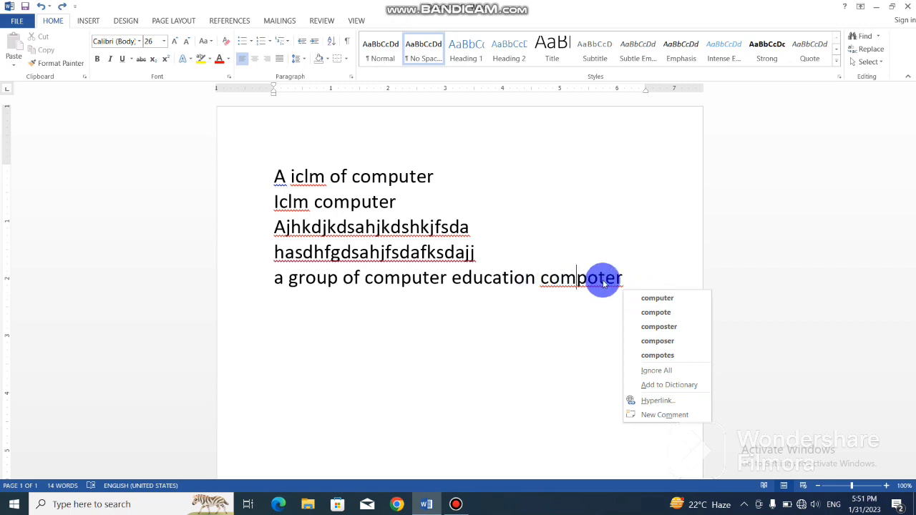
left_click(664, 301)
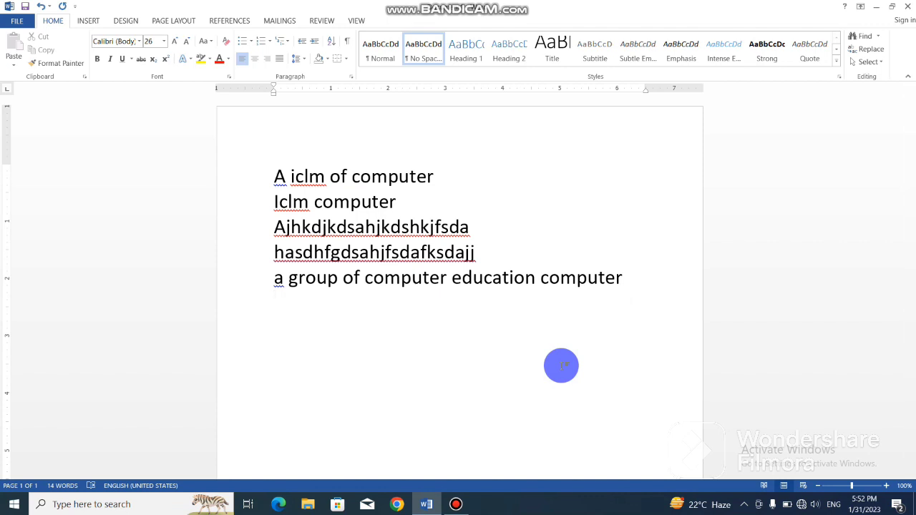
Step: Enter a lowercase first name on a new last line and add it to the spelling dictionary
type("amit")
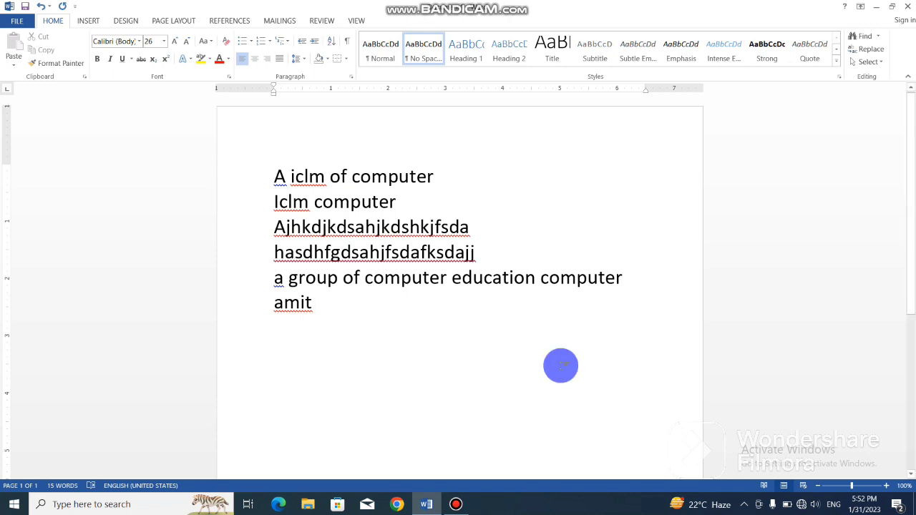
double_click(280, 306)
left_click(299, 305)
right_click(295, 308)
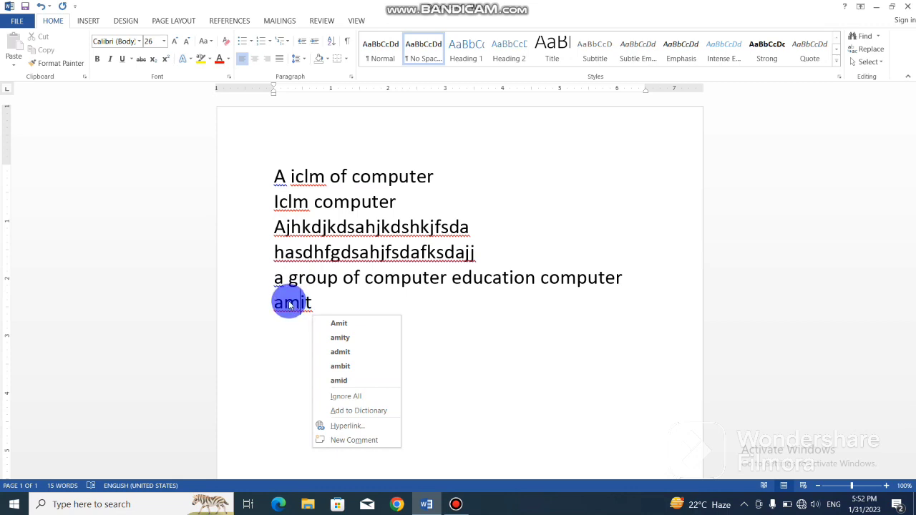
left_click(359, 413)
key("End")
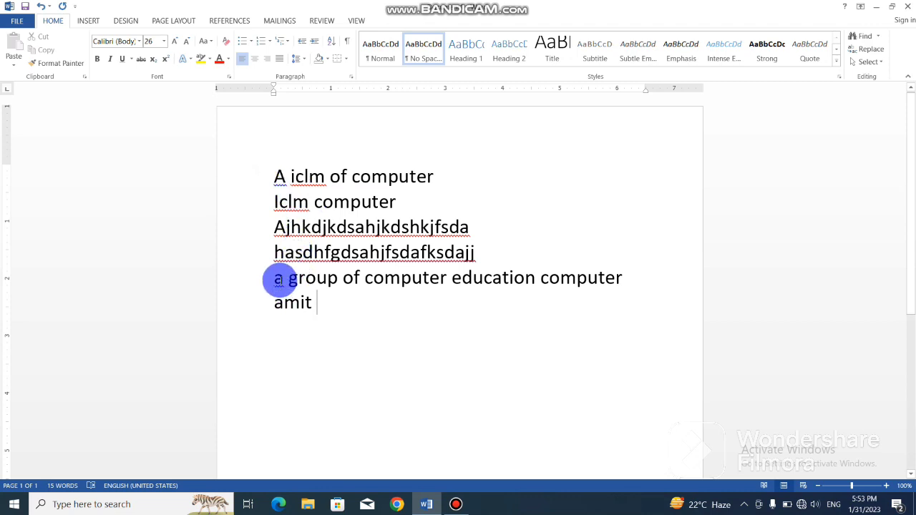
Step: Apply the grammar suggestions that capitalize the opening "a" of the computer education line and the first name below it
right_click(279, 279)
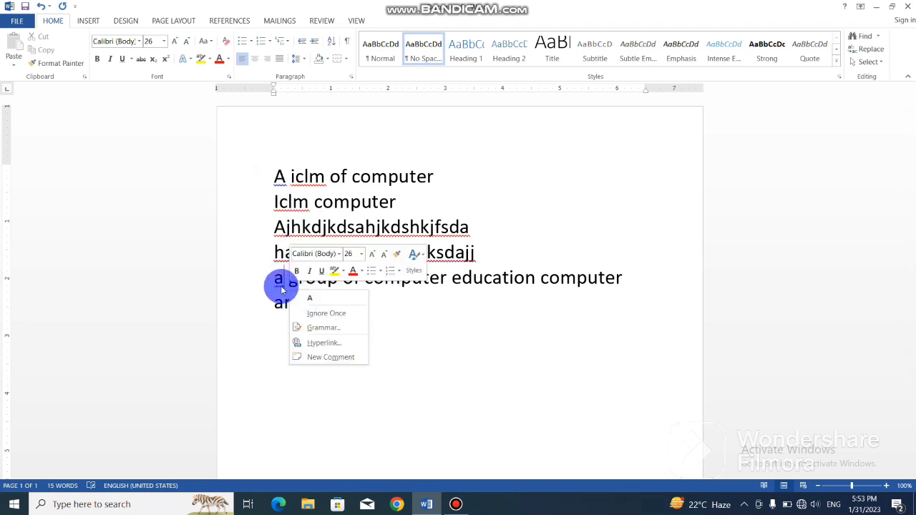
left_click(281, 286)
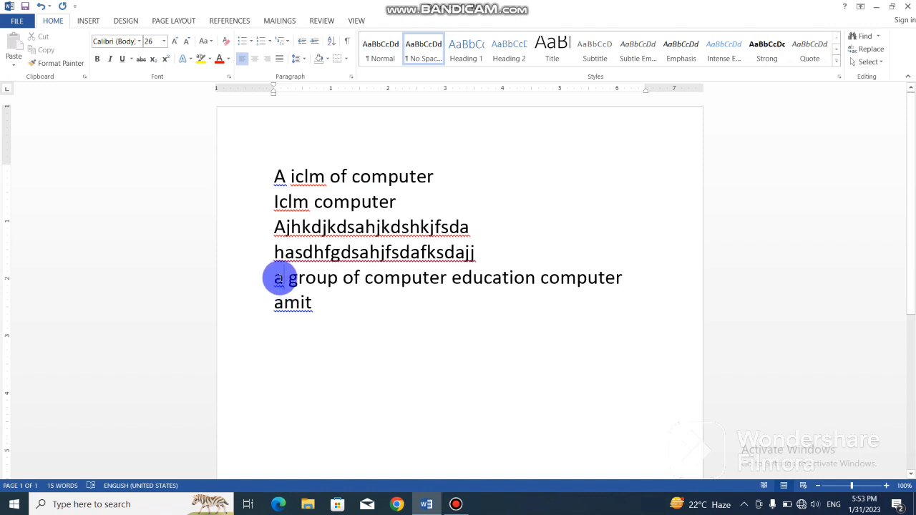
right_click(279, 279)
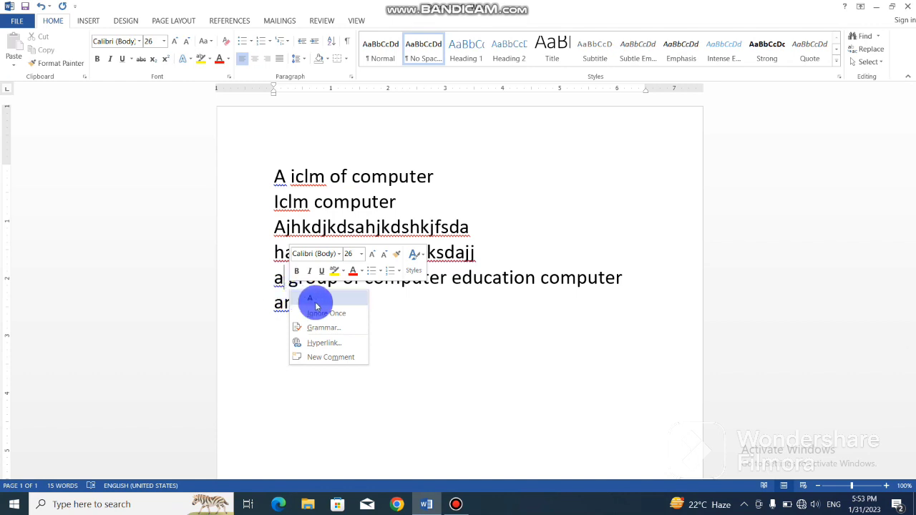
left_click(315, 299)
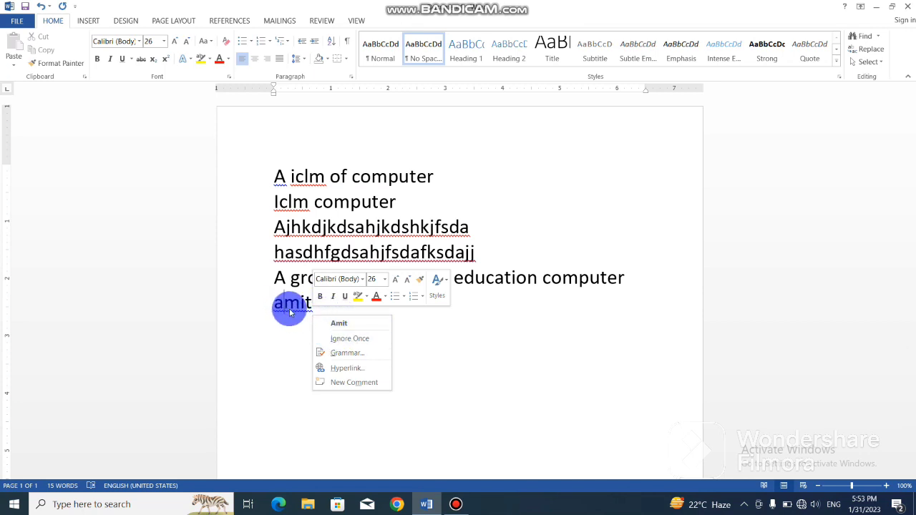
left_click(347, 339)
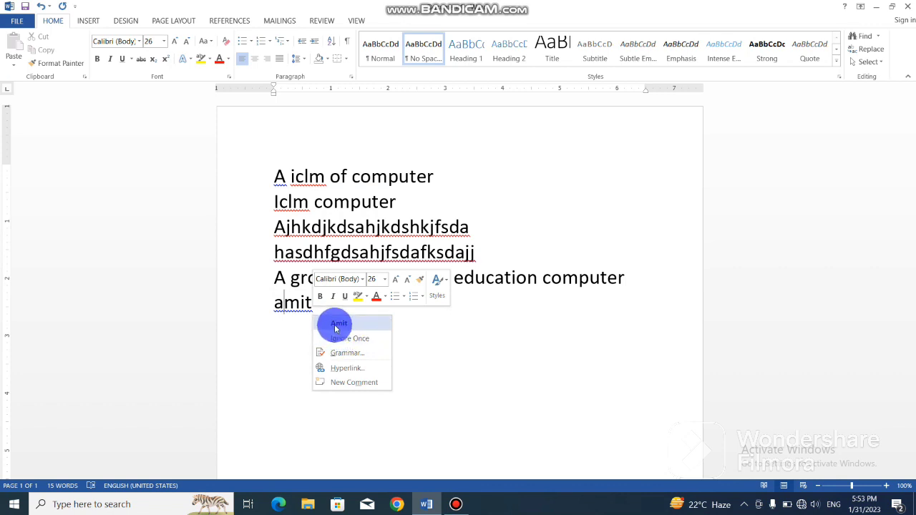
left_click(336, 324)
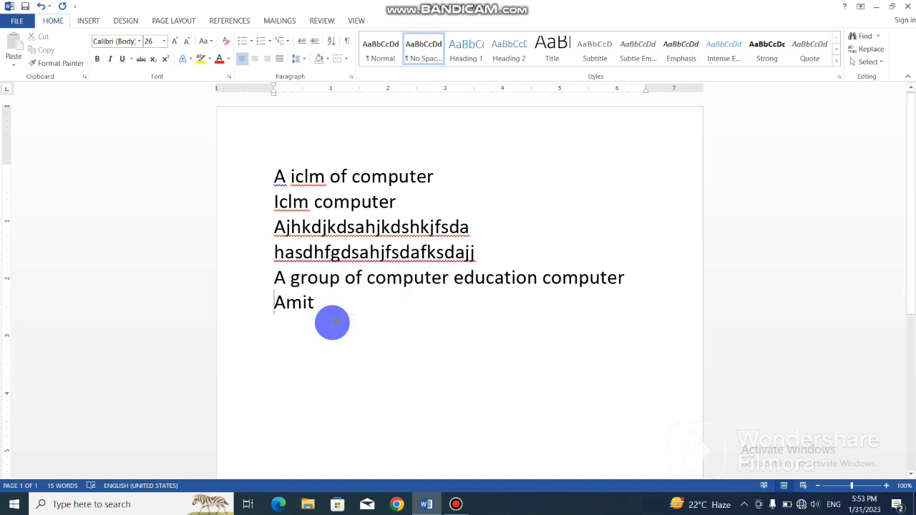
Step: Change the first line's opening word to the suggested "An" and ignore all spelling flags on "iclm"
right_click(282, 180)
left_click(315, 201)
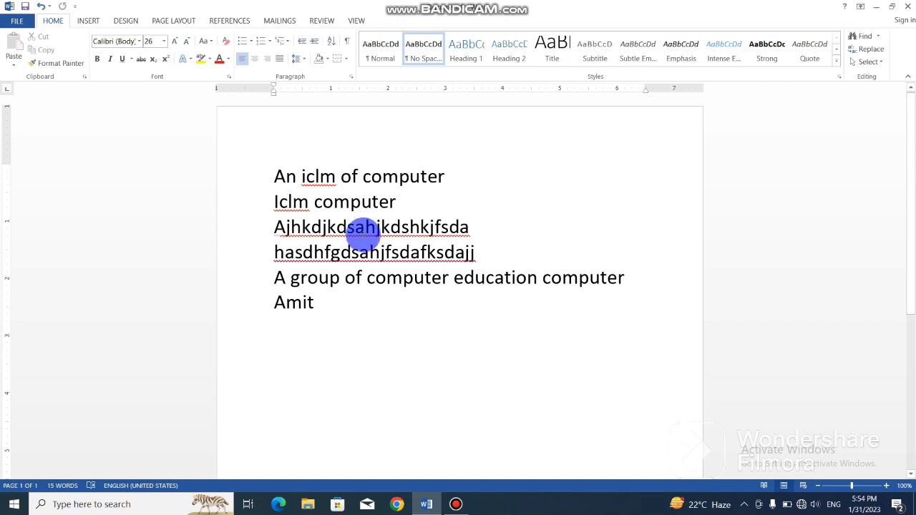
double_click(317, 178)
right_click(317, 179)
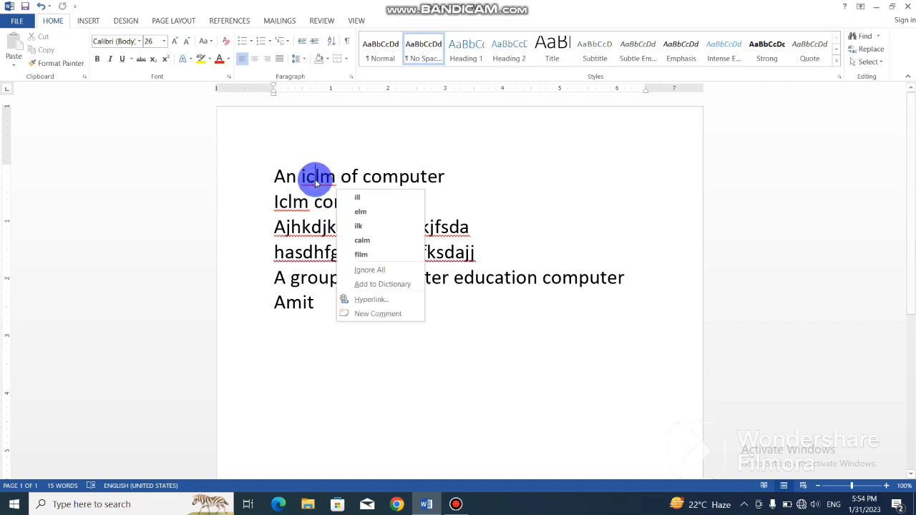
left_click(377, 271)
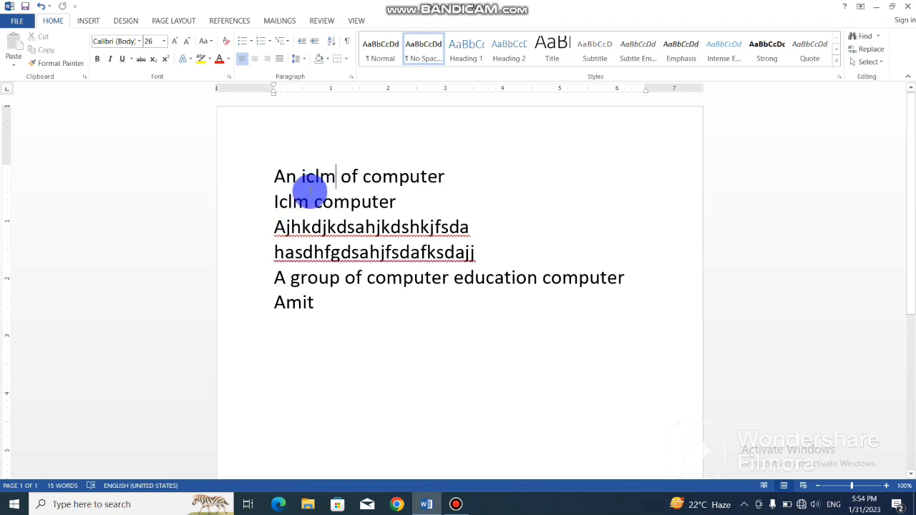
right_click(320, 177)
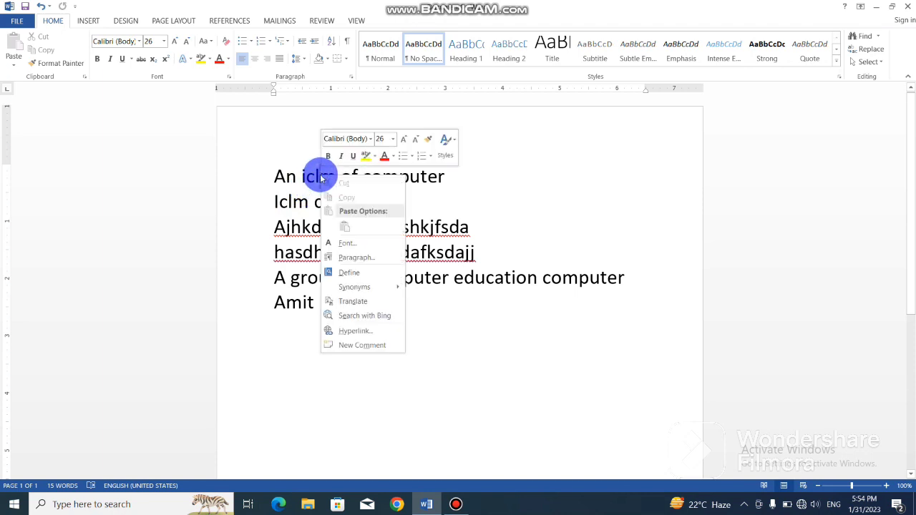
key("Escape")
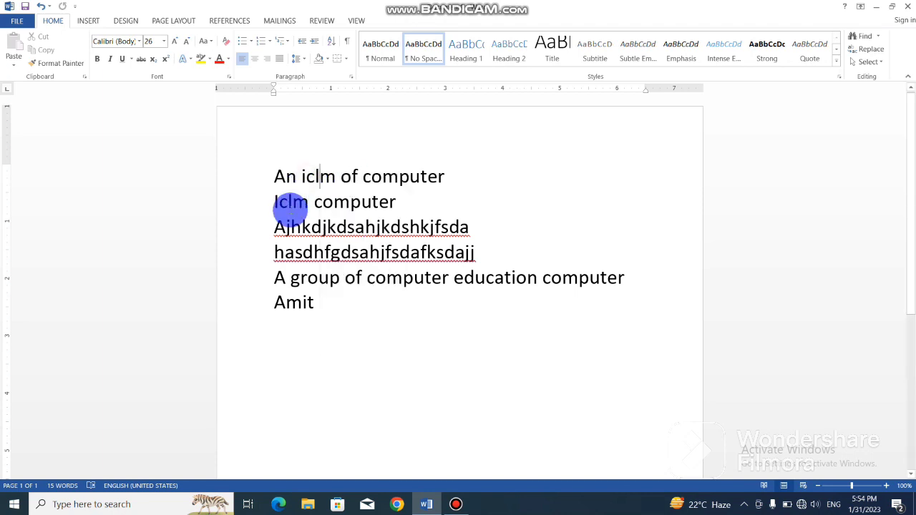
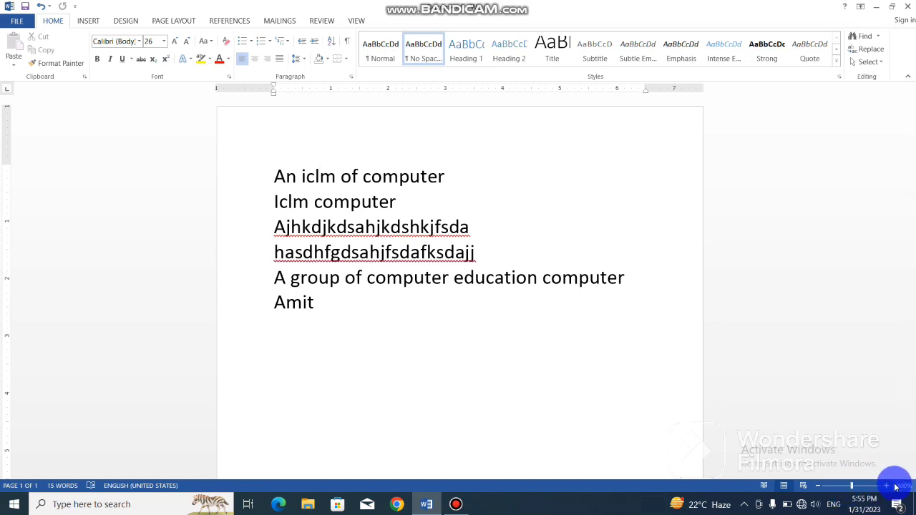
Step: Zoom the document in to 500% and return it to 100%
left_click_drag(852, 490, 885, 493)
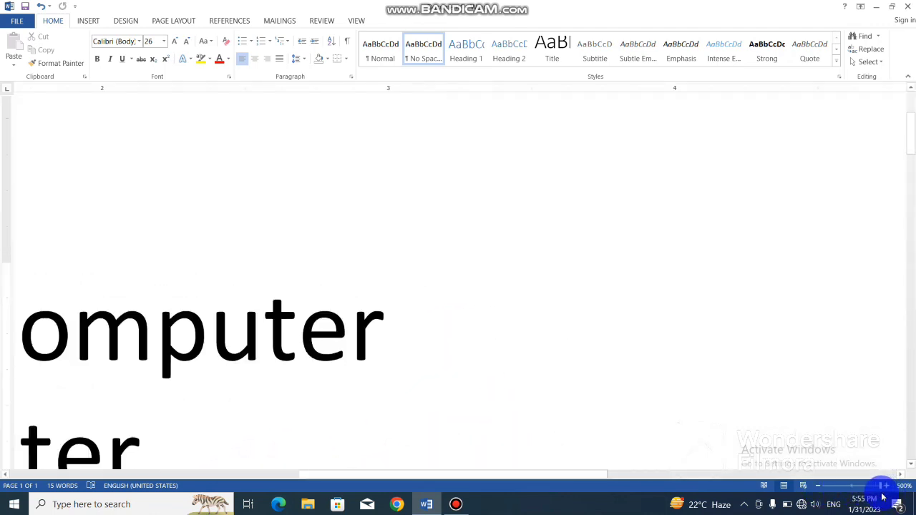
left_click_drag(882, 489, 853, 490)
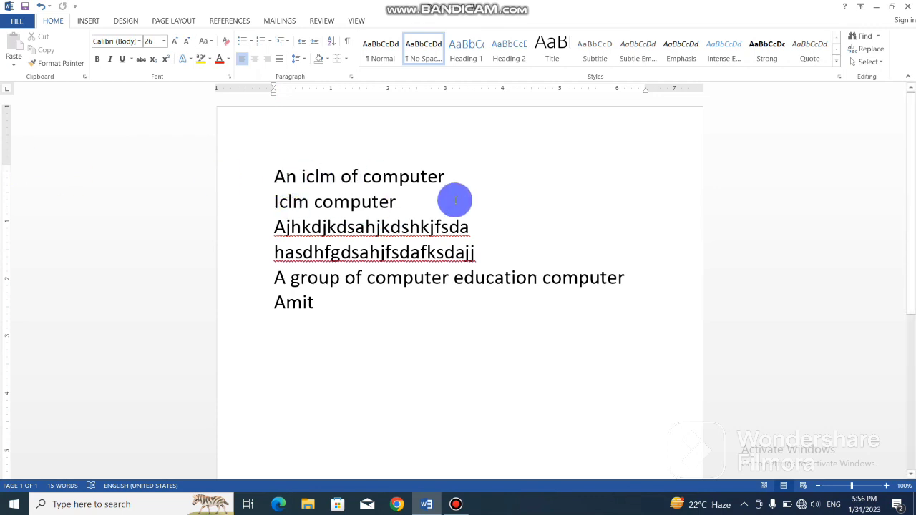
Step: Append the sample text "rertretert" to the end of the first line
left_click(458, 177)
type("rertretert")
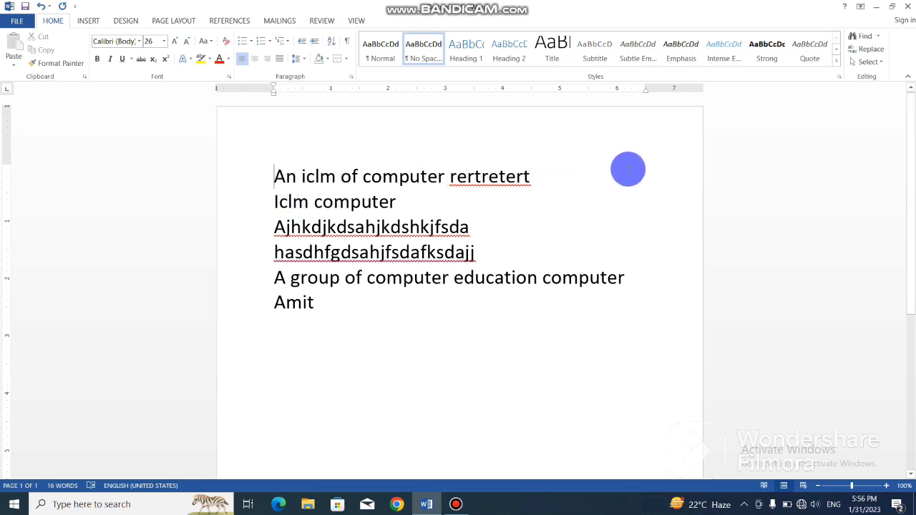
left_click(636, 170)
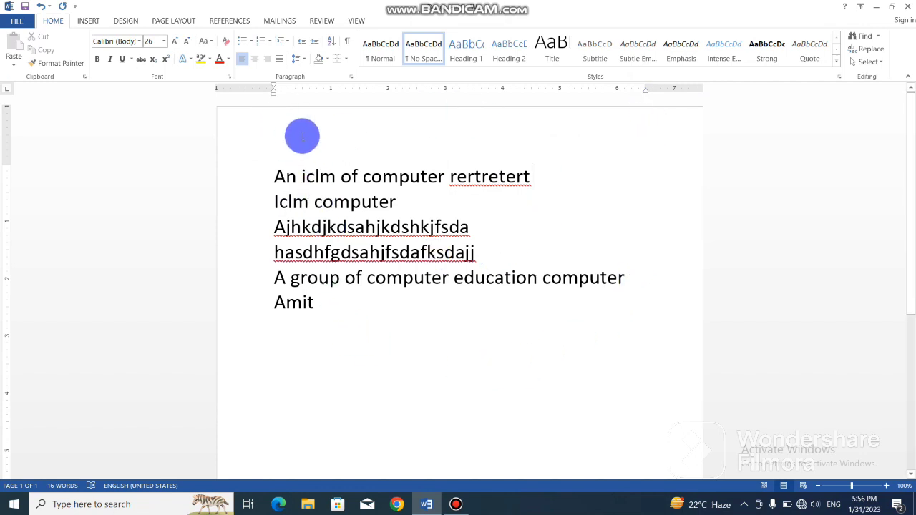
Step: Reduce the page's top margin so the first line starts close to the page's upper edge
left_click_drag(908, 159, 906, 78)
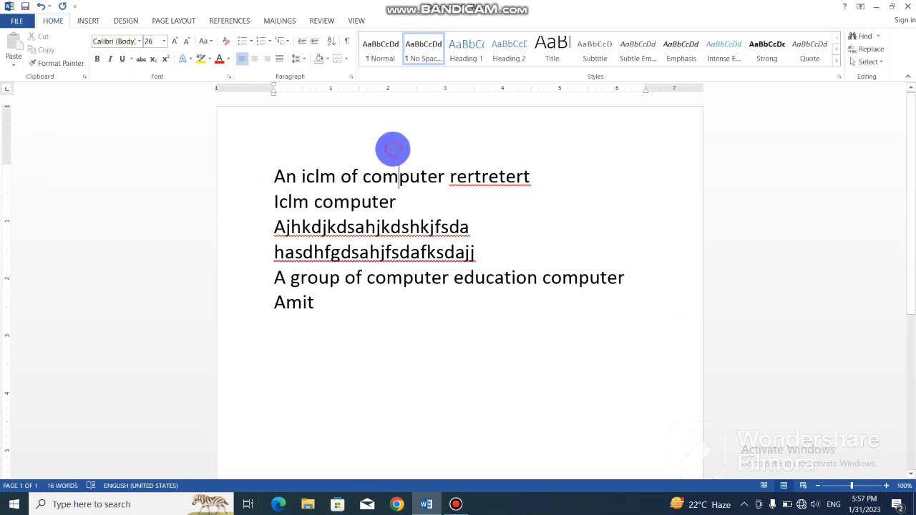
left_click(275, 179)
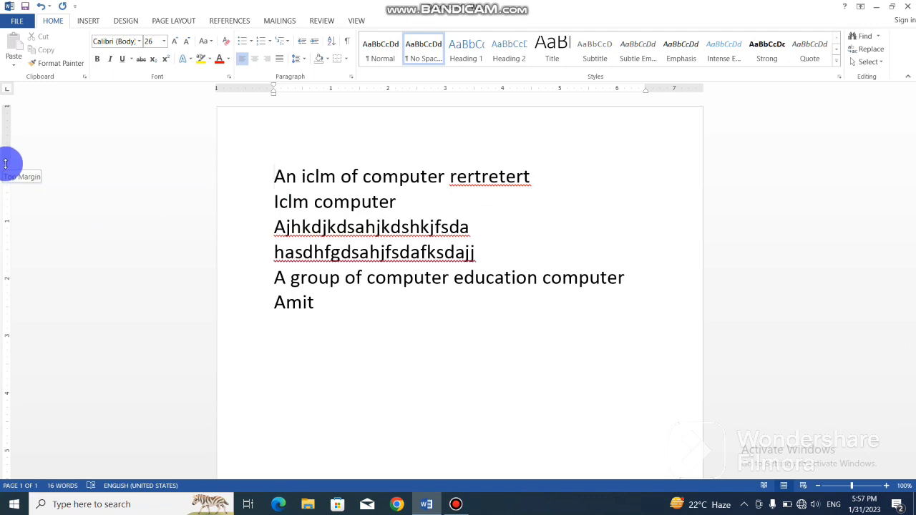
left_click_drag(6, 164, 512, 136)
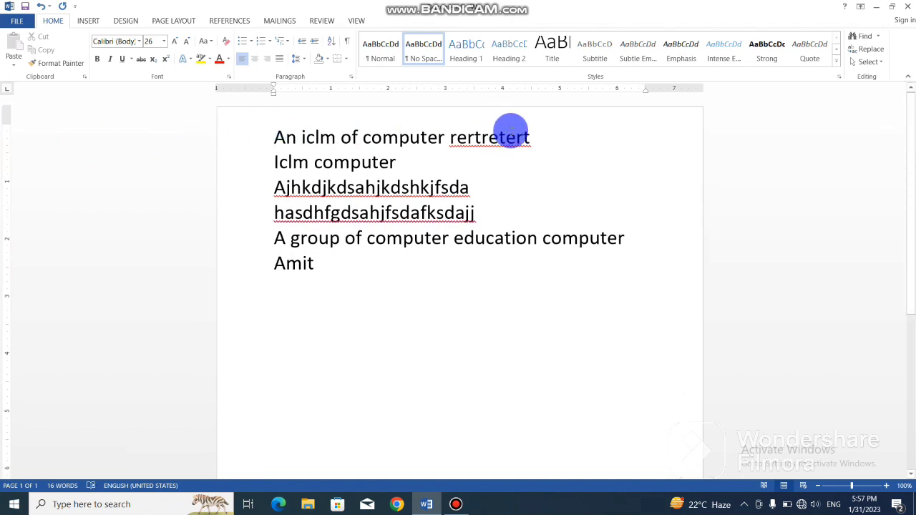